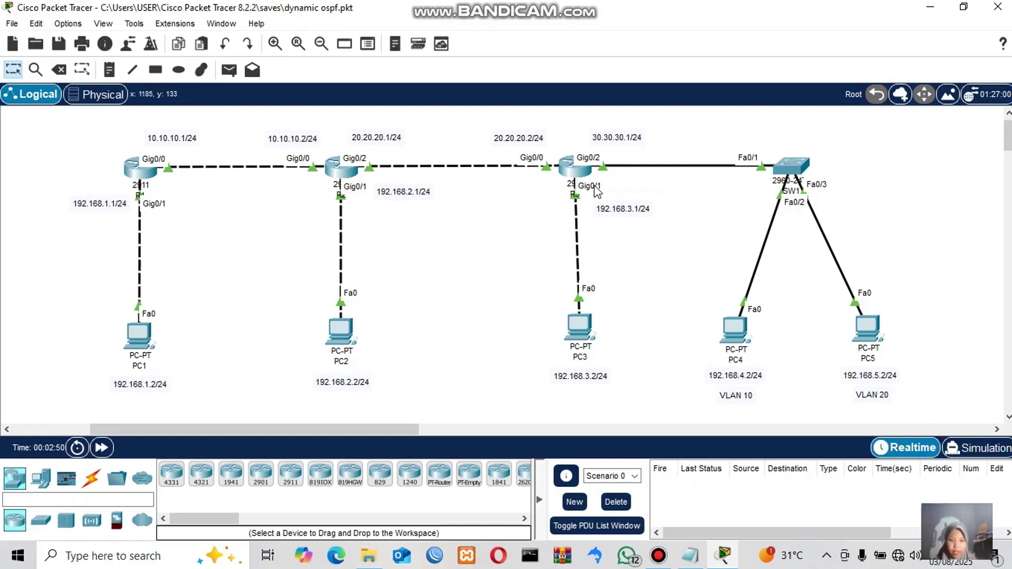
- Open router R2's command line and enter global configuration mode with en and conf t
{"action": "left_click", "coordinate": [336, 174]}
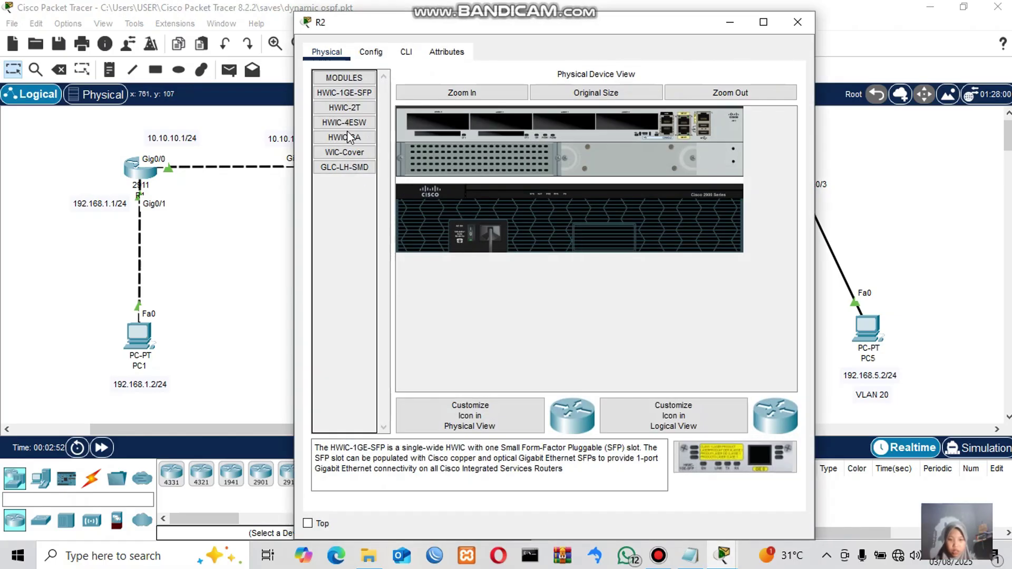
{"action": "left_click", "coordinate": [406, 51]}
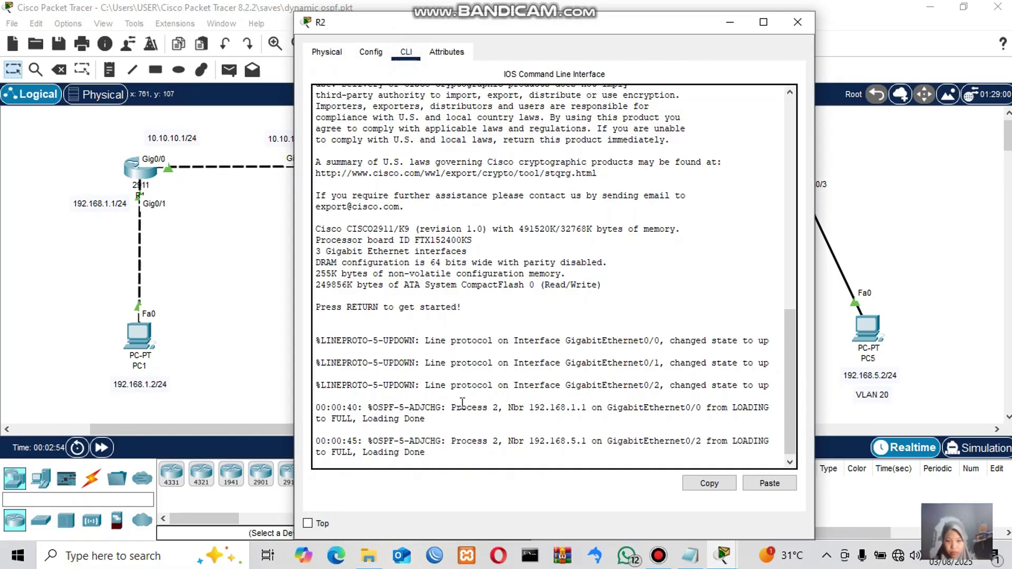
{"action": "key", "text": "Return"}
{"action": "type", "text": "en"}
{"action": "key", "text": "Return"}
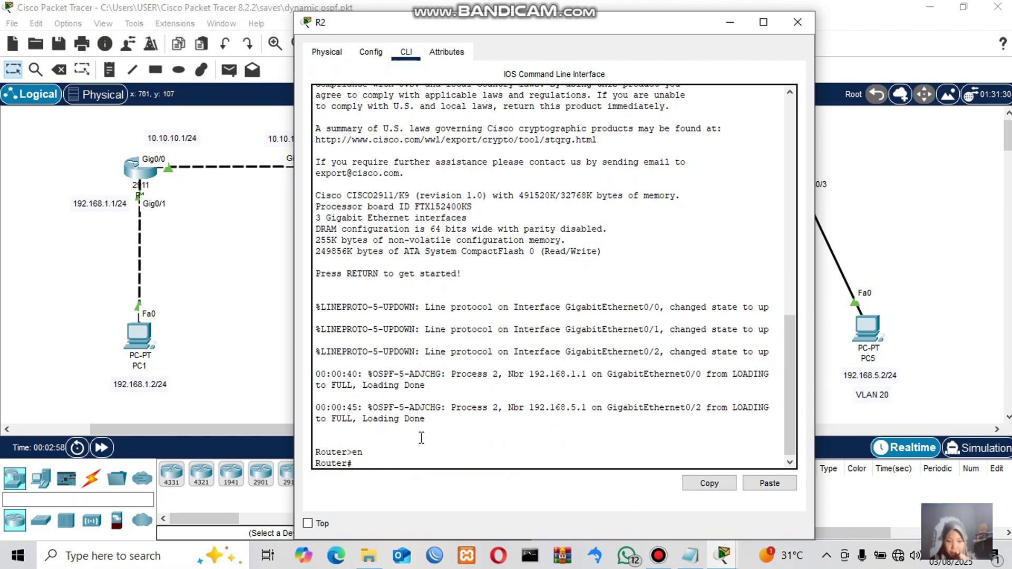
{"action": "type", "text": "conf t"}
{"action": "key", "text": "Return"}
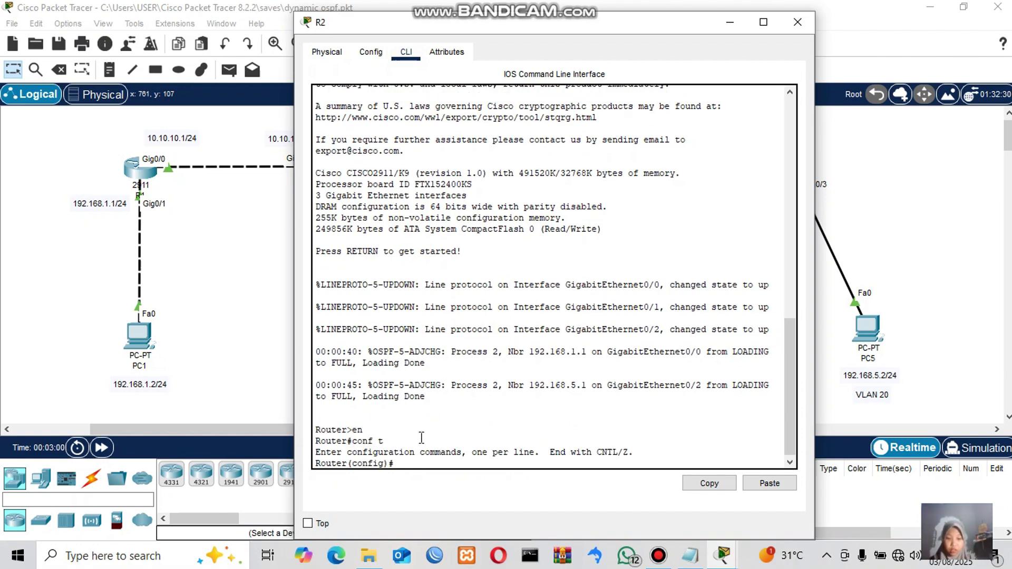
- Enter OSPF process 2 on R2 and write the statement network 20.20.20.0 0.0.0.255 area 0 without executing it
{"action": "type", "text": "router"}
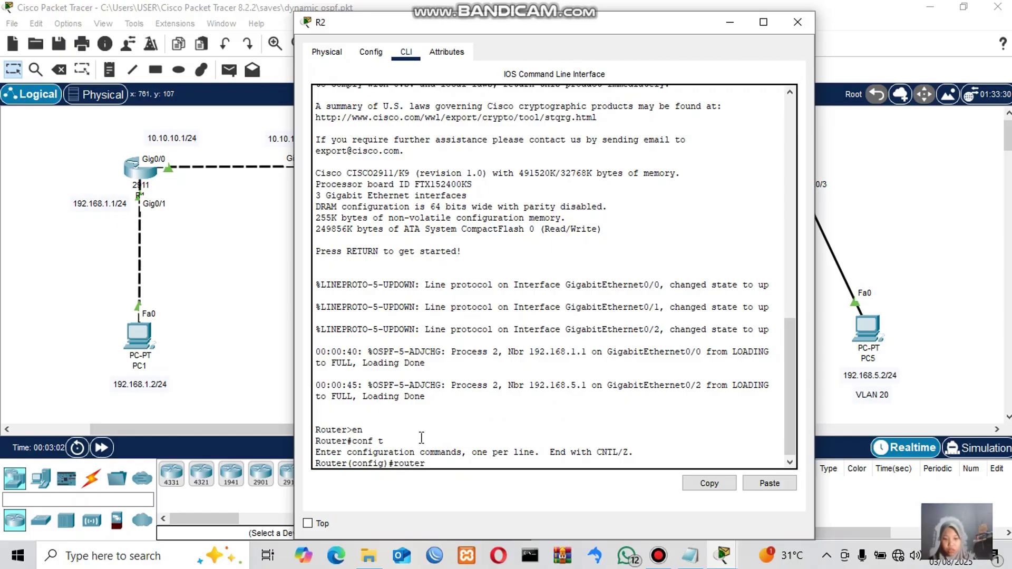
{"action": "type", "text": " ospf"}
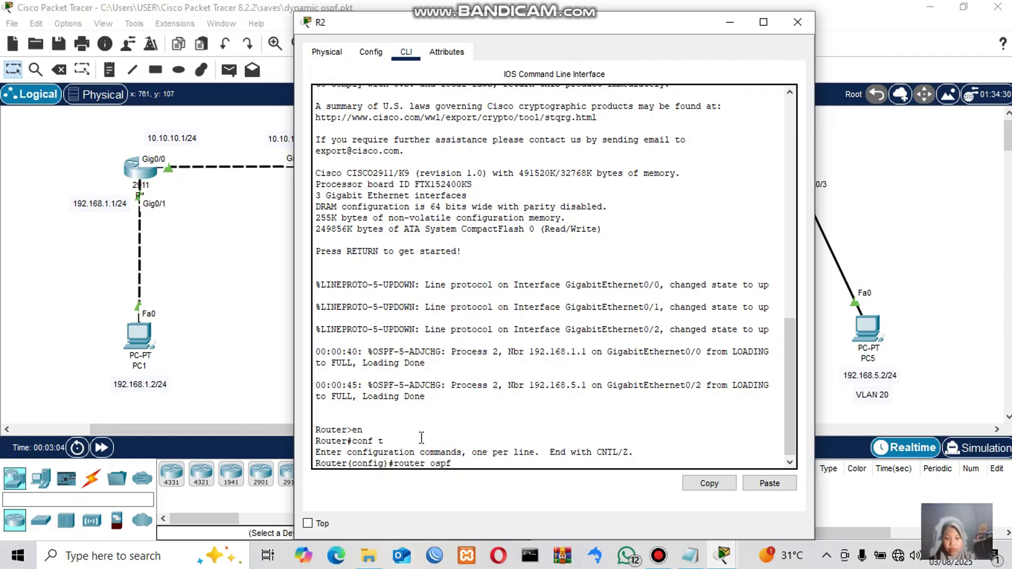
{"action": "type", "text": " 2"}
{"action": "key", "text": "Return"}
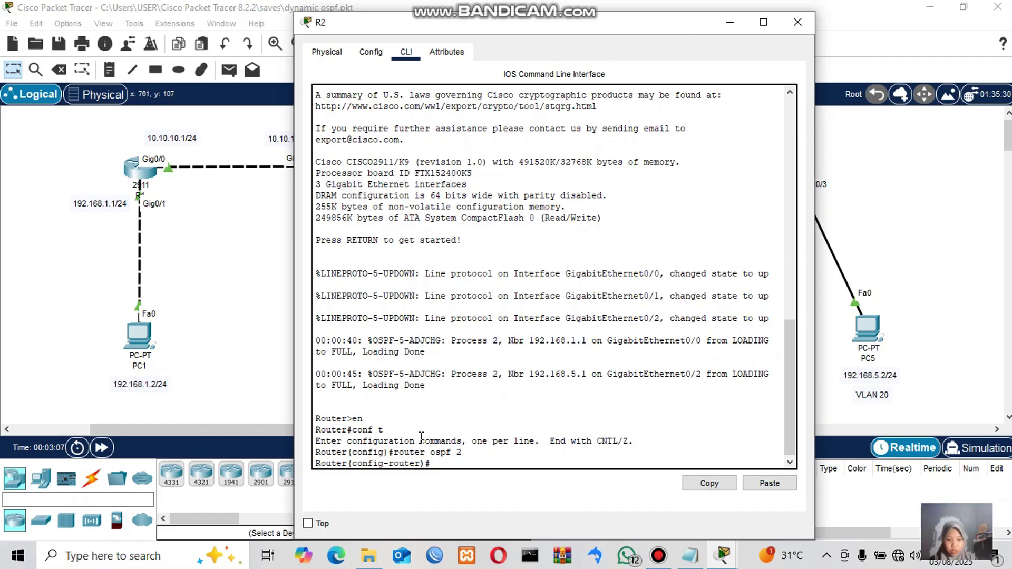
{"action": "type", "text": "network"}
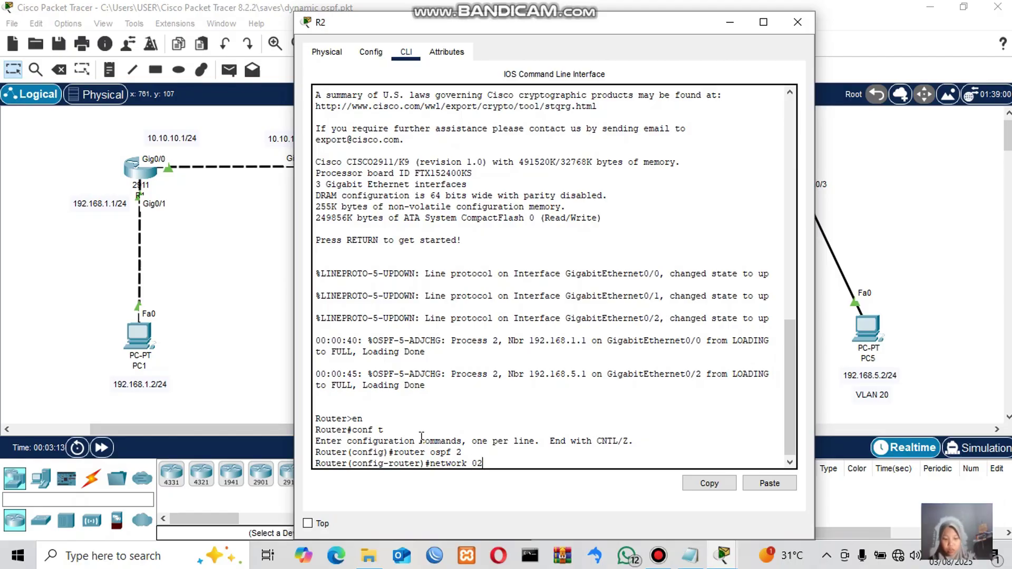
{"action": "type", "text": "20.20.20.0"}
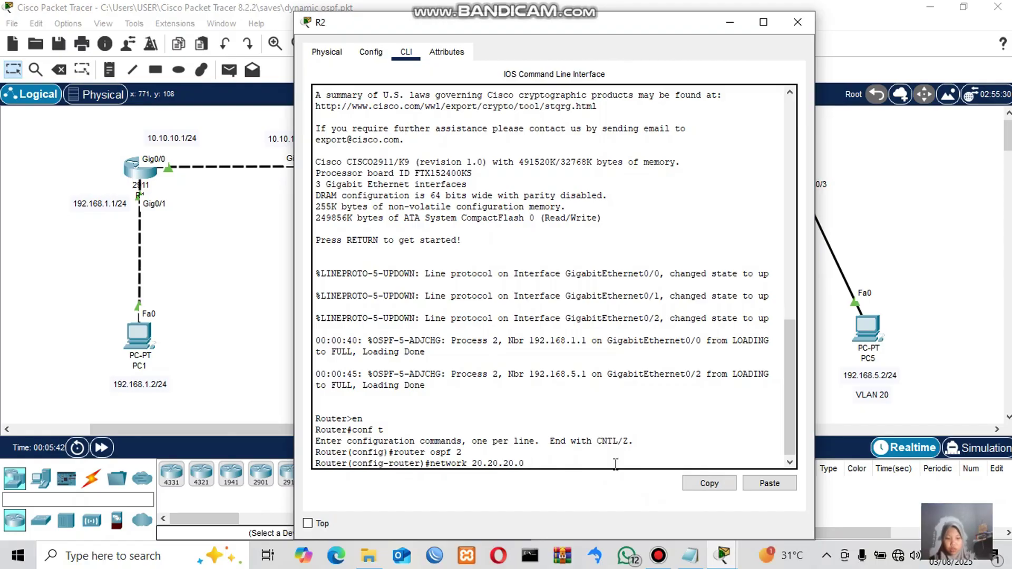
{"action": "type", "text": "0.0.0.255 area 0"}
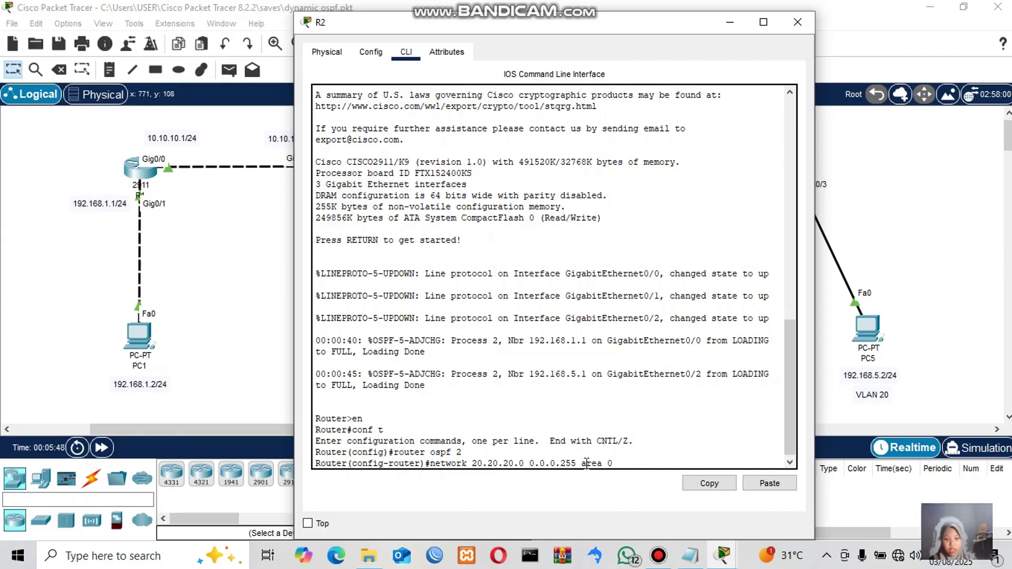
- Highlight the area 0 part of R2's network statement and return to the network topology
{"action": "mouse_move", "coordinate": [581, 463]}
{"action": "left_mouse_down"}
{"action": "mouse_move", "coordinate": [614, 464]}
{"action": "mouse_move", "coordinate": [597, 465]}
{"action": "left_mouse_up"}
{"action": "left_click", "coordinate": [631, 463]}
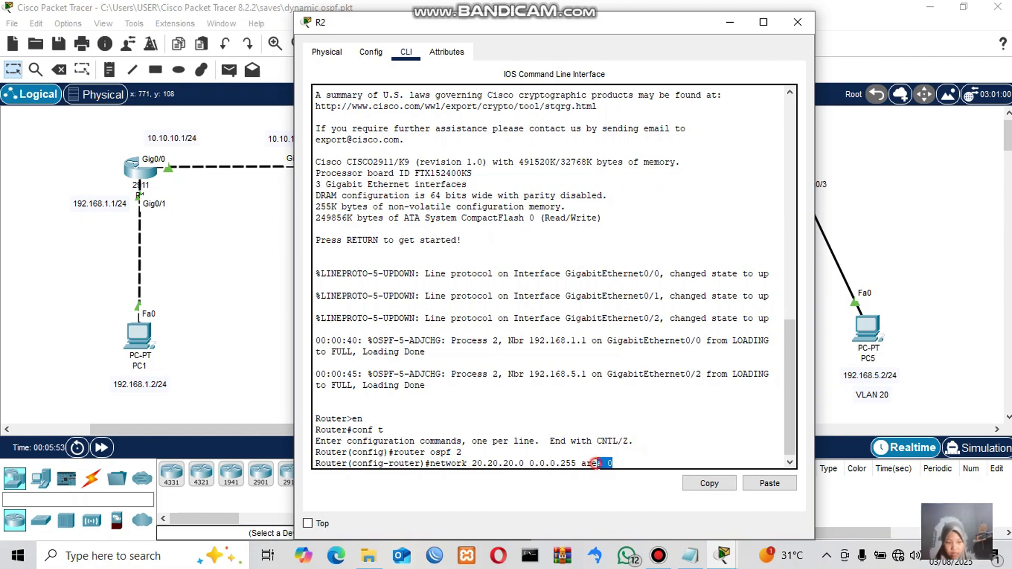
{"action": "left_click", "coordinate": [597, 464]}
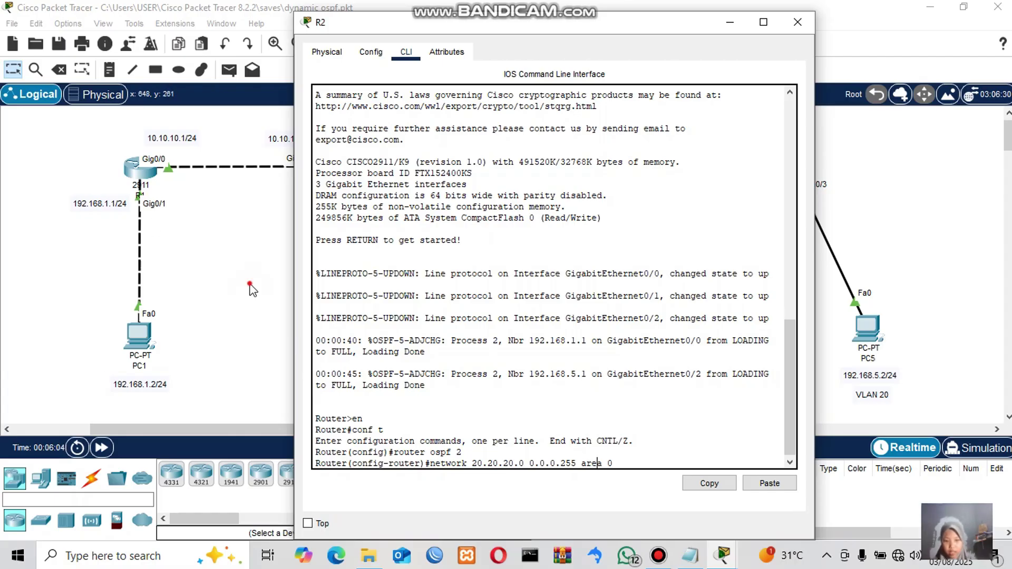
{"action": "left_click", "coordinate": [274, 142]}
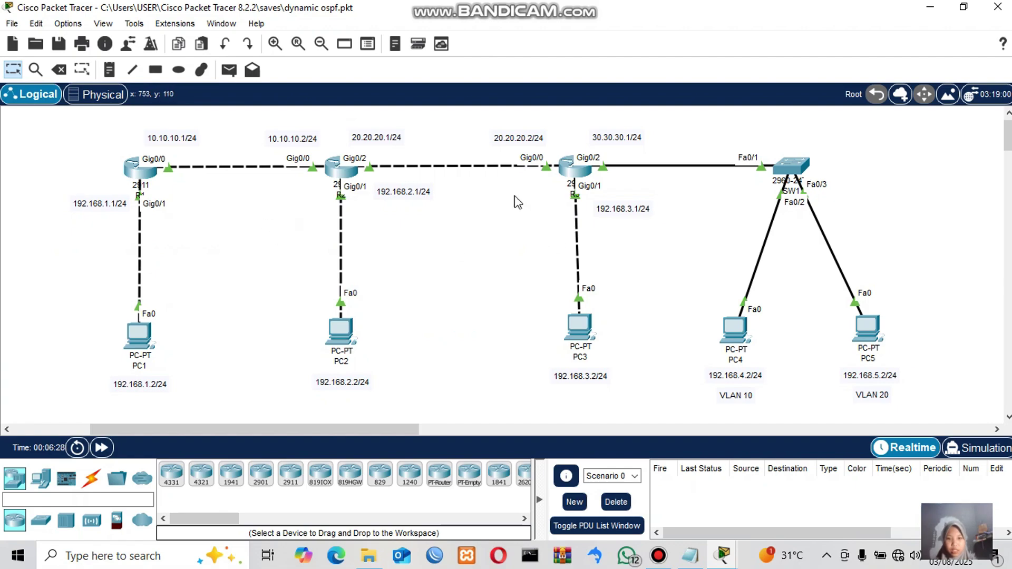
- Draw a cyan #00ffff filled rectangle behind R1 and PC1, reaching to the middle of R2 and PC2, and shift it slightly up
{"action": "left_click", "coordinate": [156, 70]}
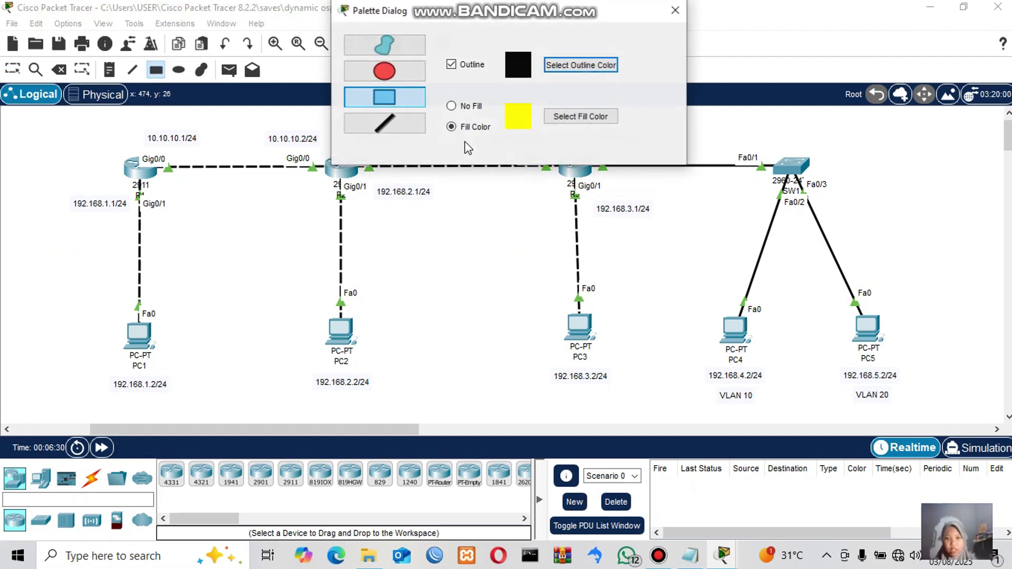
{"action": "left_click", "coordinate": [555, 118]}
{"action": "left_click", "coordinate": [457, 191]}
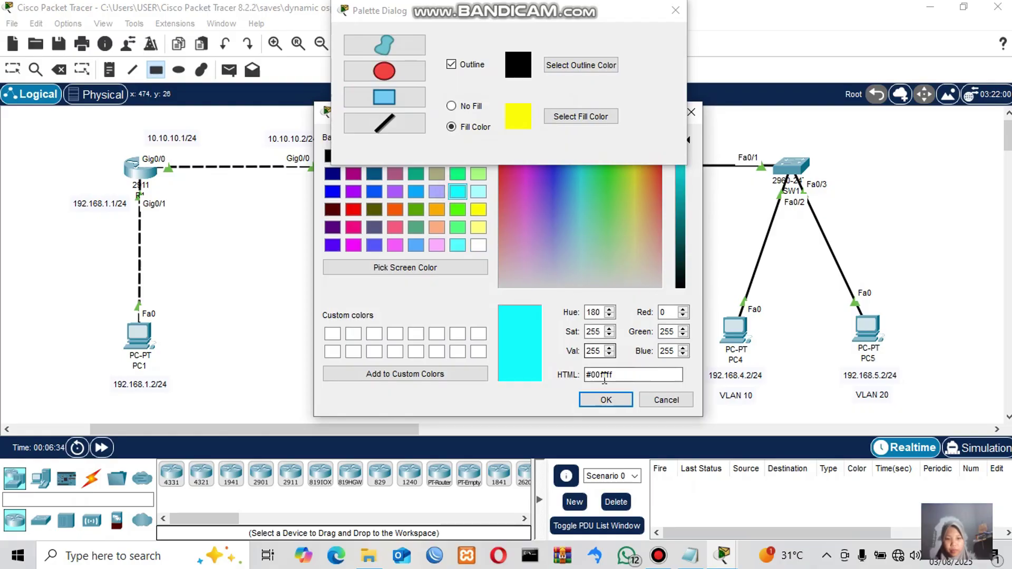
{"action": "left_click", "coordinate": [605, 400]}
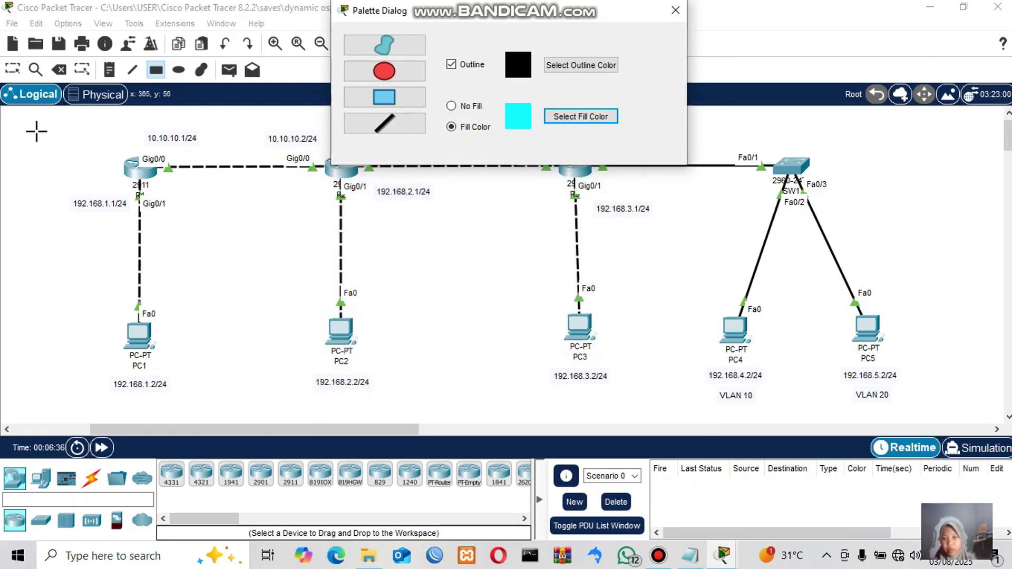
{"action": "left_click_drag", "start_coordinate": [36, 131], "coordinate": [340, 403]}
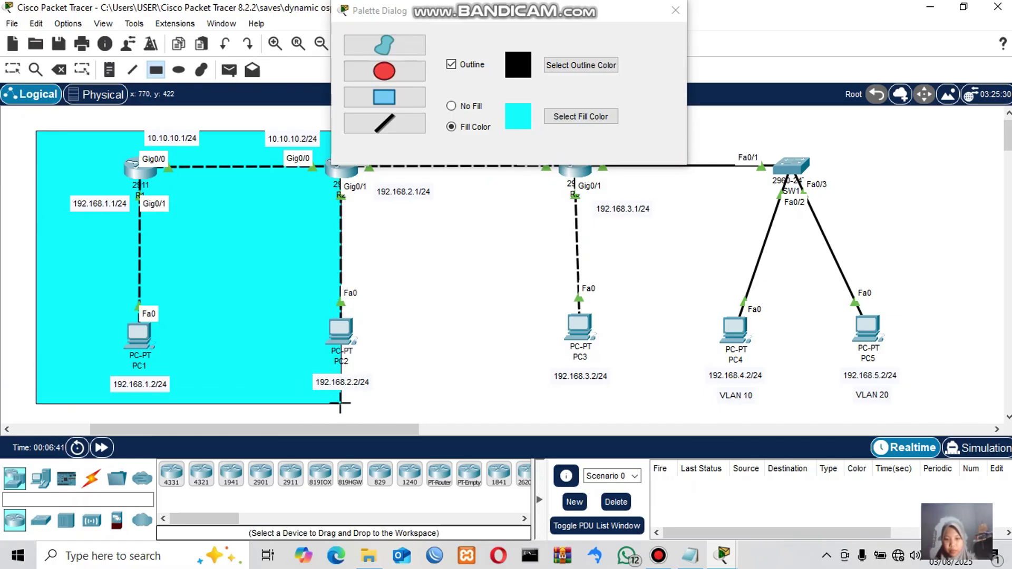
{"action": "left_click", "coordinate": [13, 71]}
{"action": "left_click", "coordinate": [227, 245]}
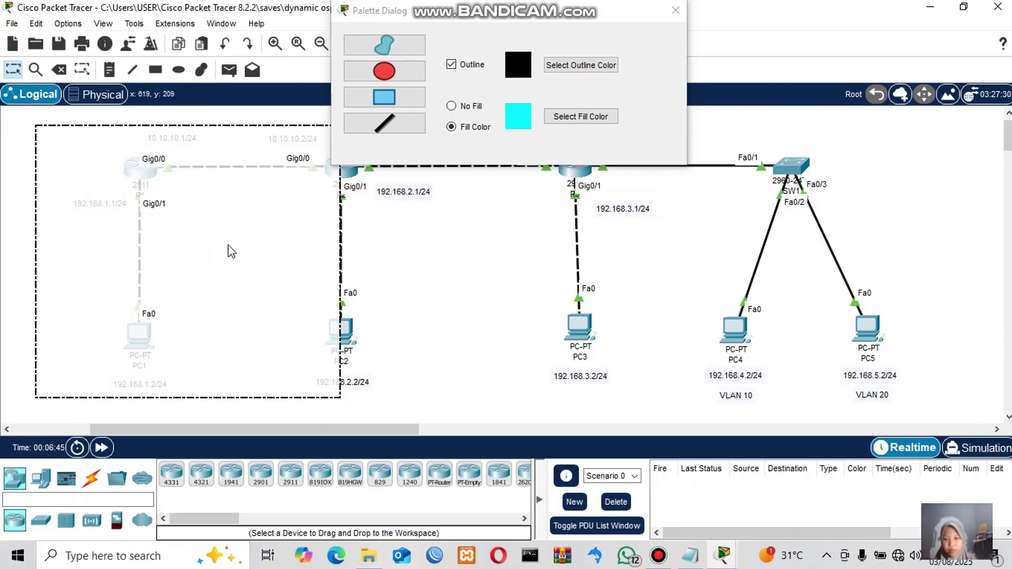
{"action": "left_click", "coordinate": [394, 288]}
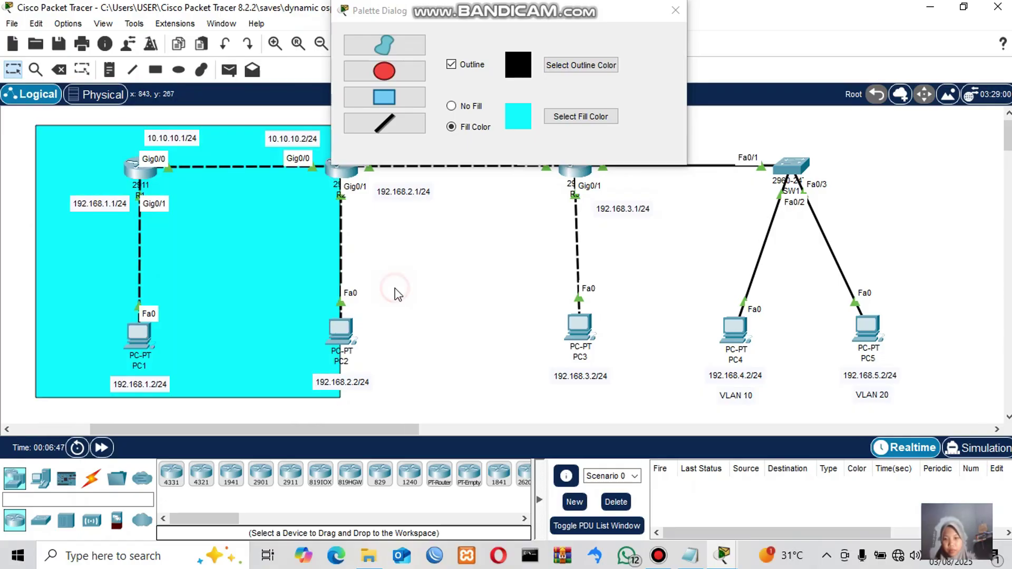
- Draw a yellow #ffff00 filled rectangle adjoining the cyan one, from R2 and PC2 past the switch and PC5, and close the palette
{"action": "left_click", "coordinate": [156, 70]}
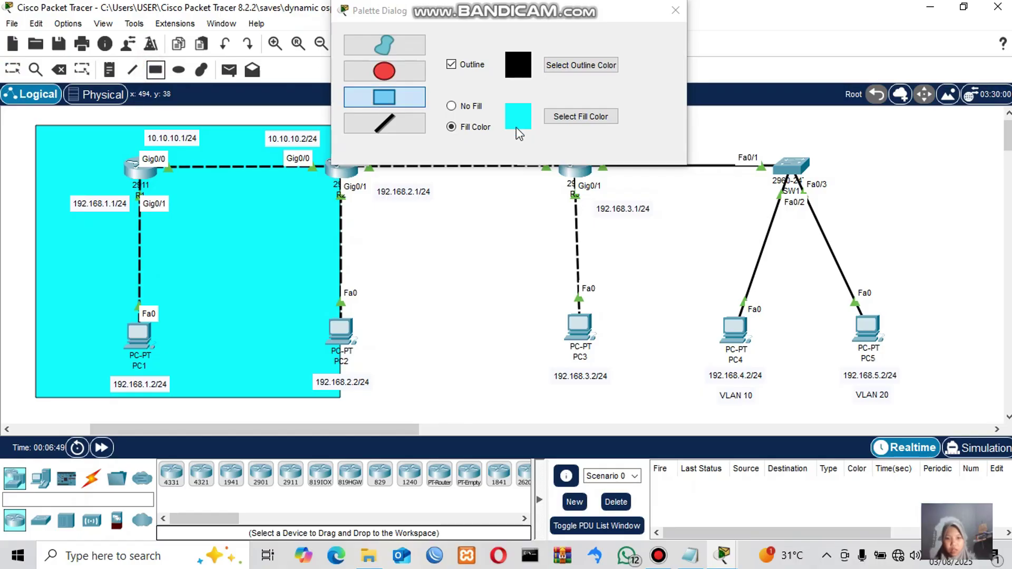
{"action": "left_click", "coordinate": [565, 117]}
{"action": "left_click", "coordinate": [478, 210]}
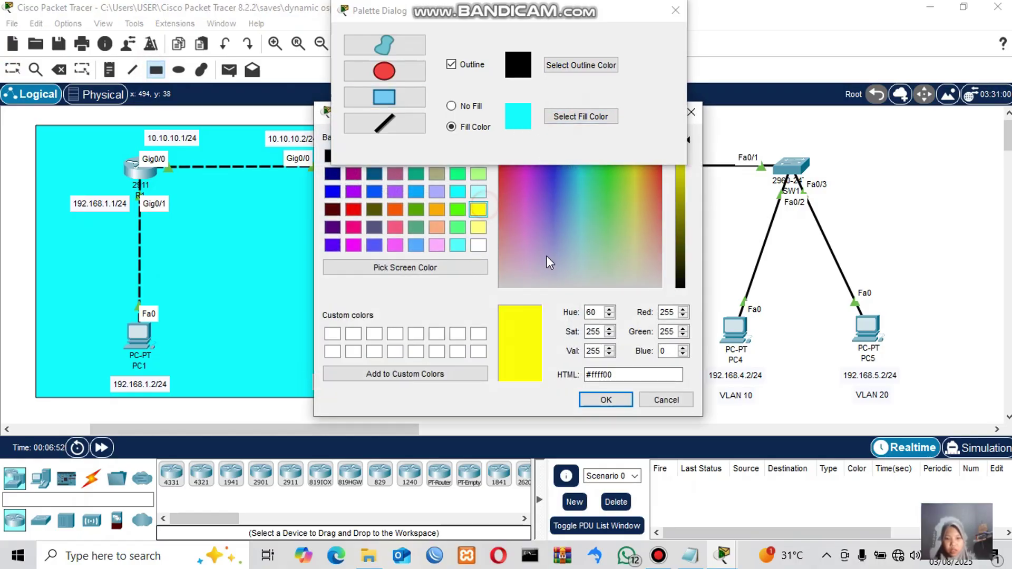
{"action": "left_click", "coordinate": [607, 400]}
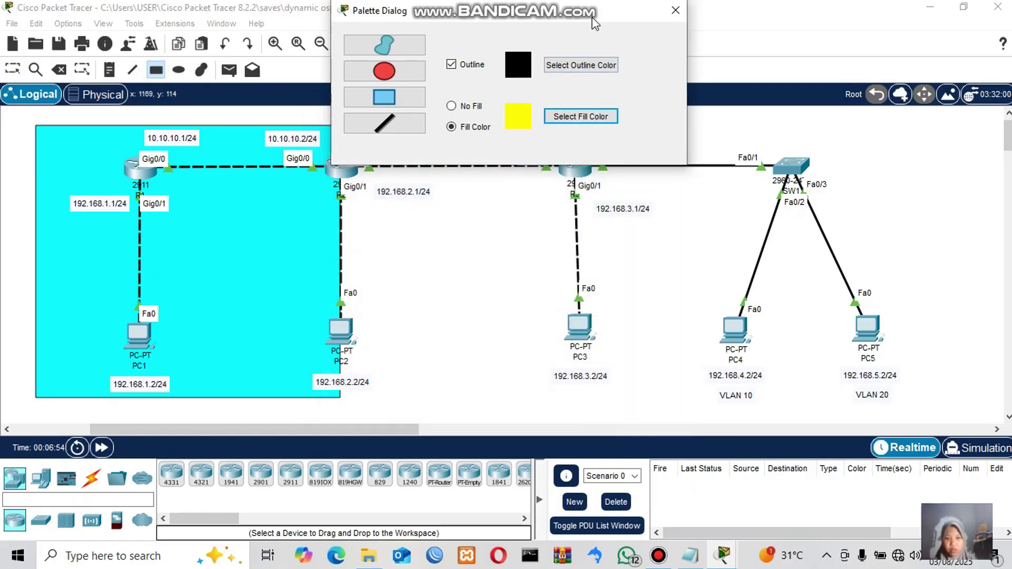
{"action": "left_click_drag", "start_coordinate": [595, 17], "coordinate": [831, 18]}
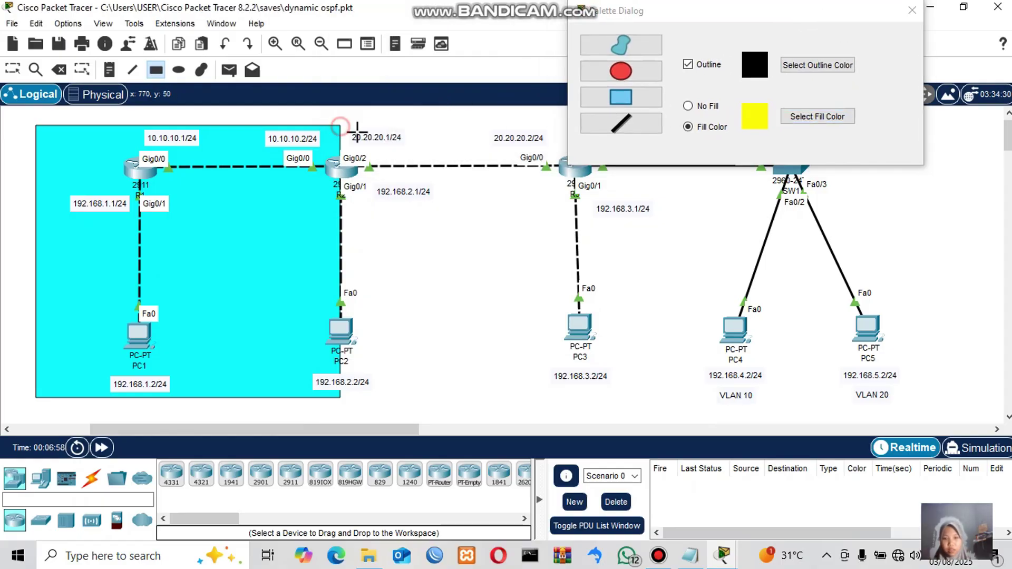
{"action": "left_click_drag", "start_coordinate": [344, 125], "coordinate": [934, 399]}
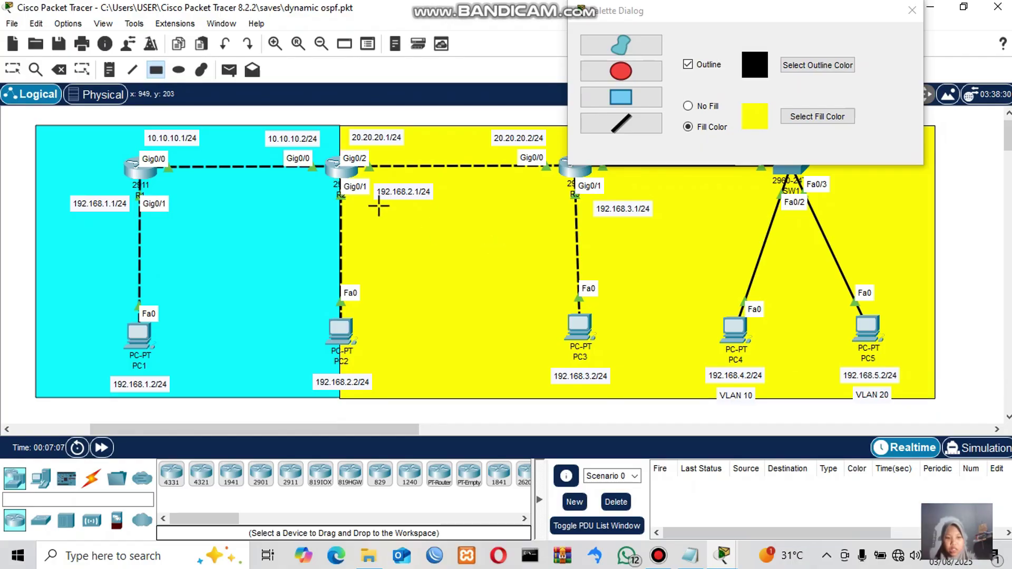
{"action": "left_click", "coordinate": [11, 70]}
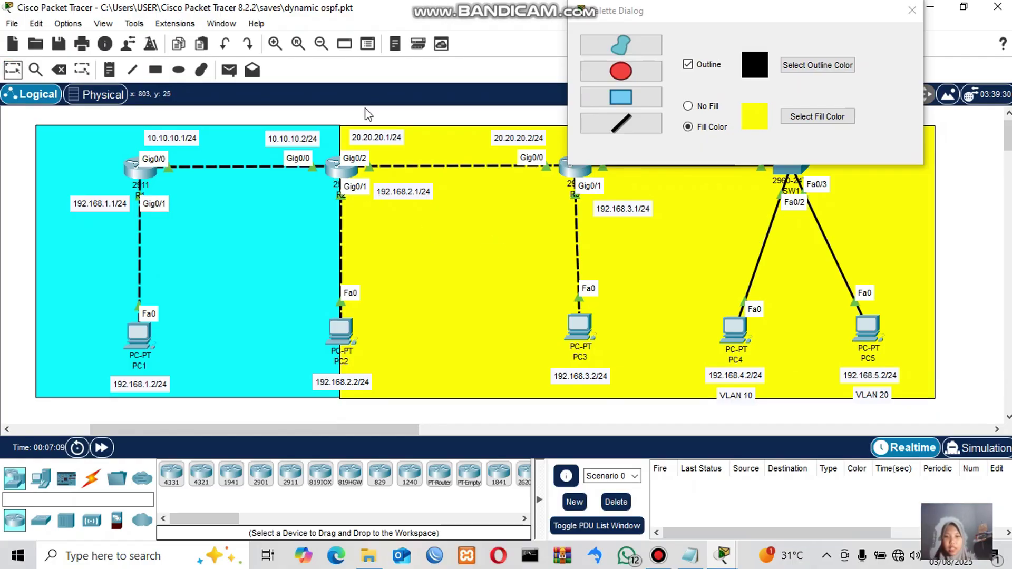
{"action": "left_click", "coordinate": [912, 10]}
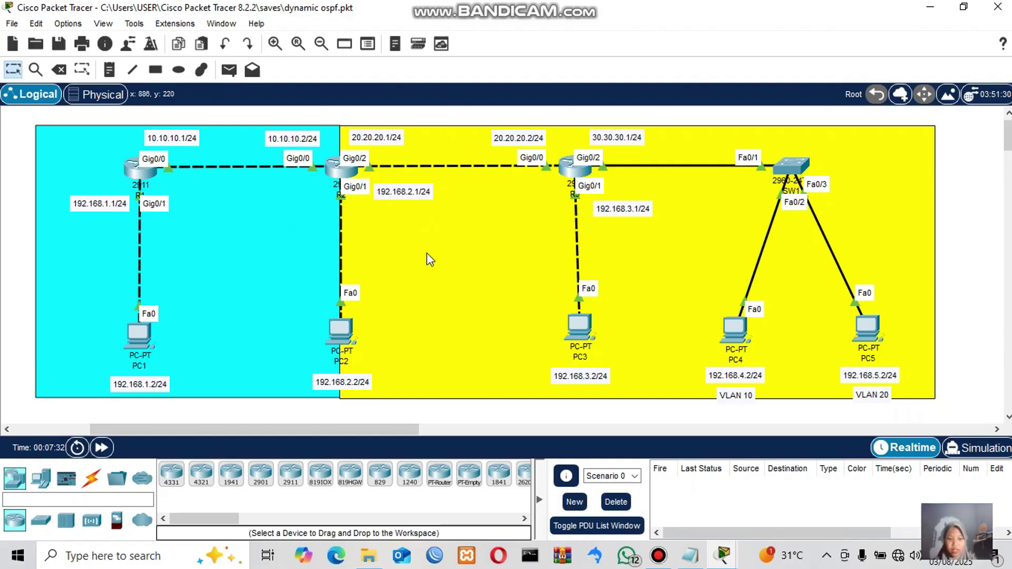
- Open router R1's command line, enter privileged mode and display the running configuration with sh run
{"action": "left_click", "coordinate": [138, 174]}
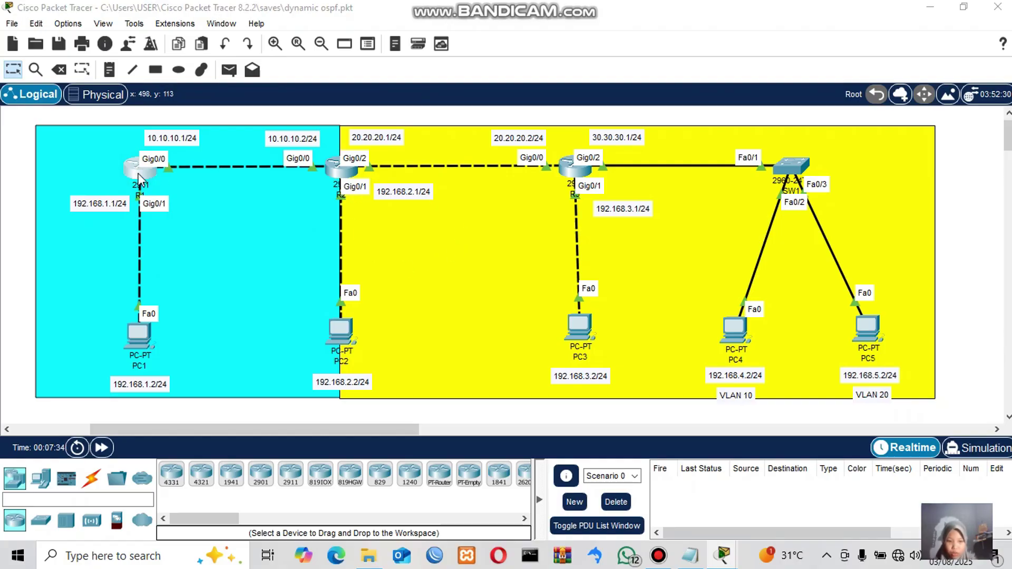
{"action": "left_click", "coordinate": [442, 458]}
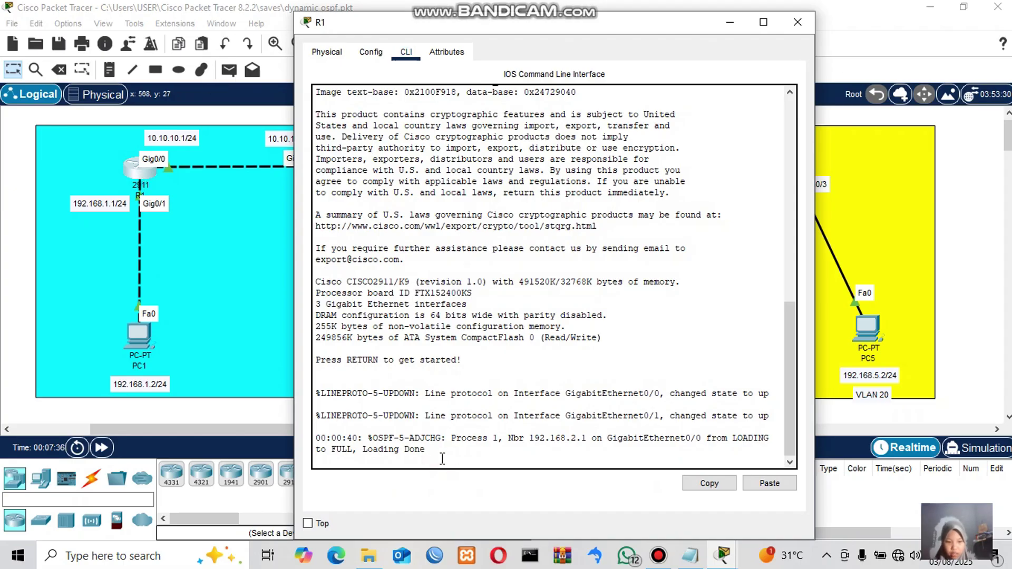
{"action": "key", "text": "Return"}
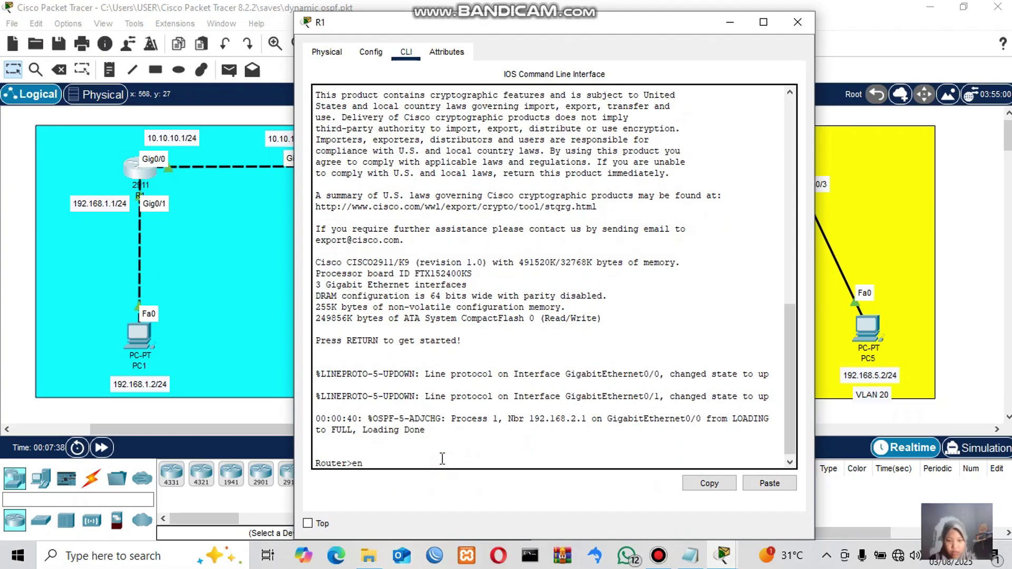
{"action": "type", "text": "en"}
{"action": "key", "text": "Return"}
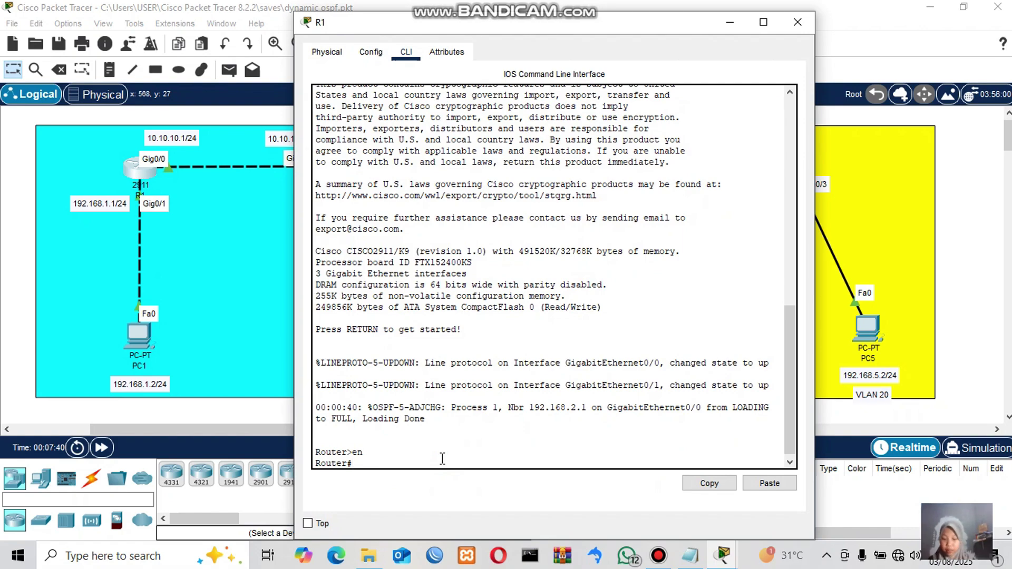
{"action": "type", "text": "sh e"}
{"action": "type", "text": "un"}
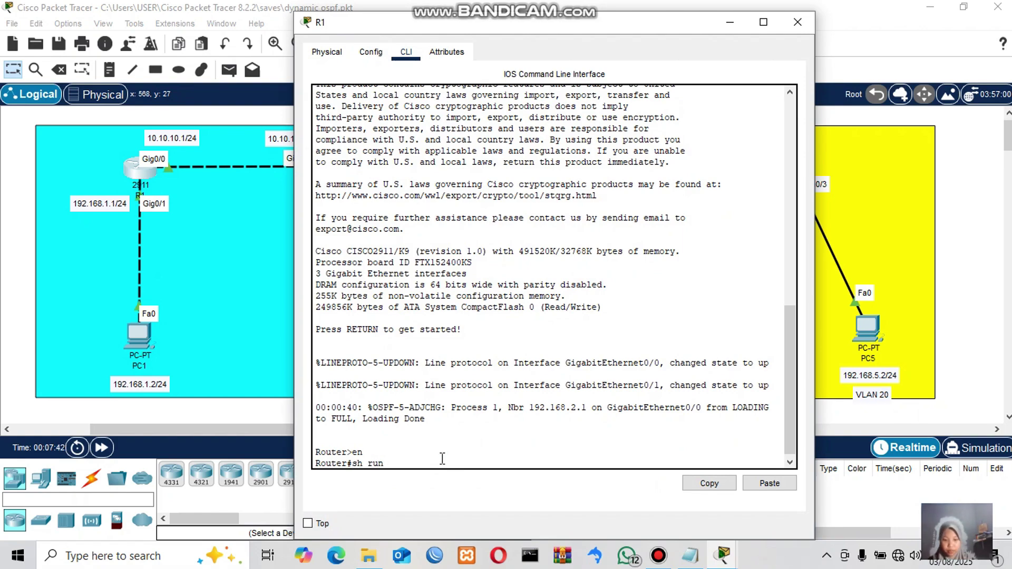
{"action": "key", "text": "Return"}
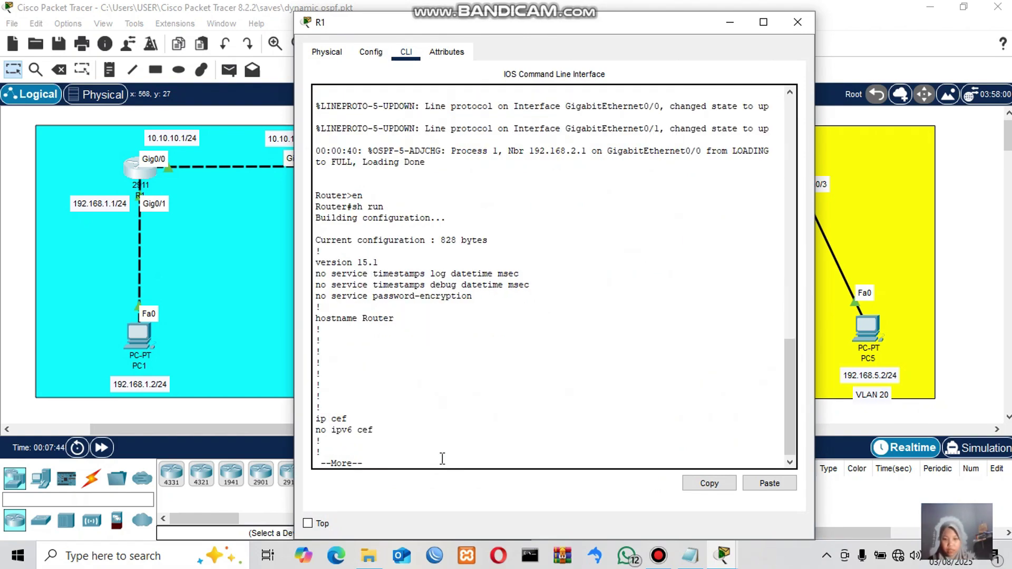
- Page through R1's running configuration to the OSPF network statements and shift the window to uncover R1 and R2 in the topology
{"action": "key", "text": "space"}
{"action": "key", "text": "space"}
{"action": "key", "text": "space"}
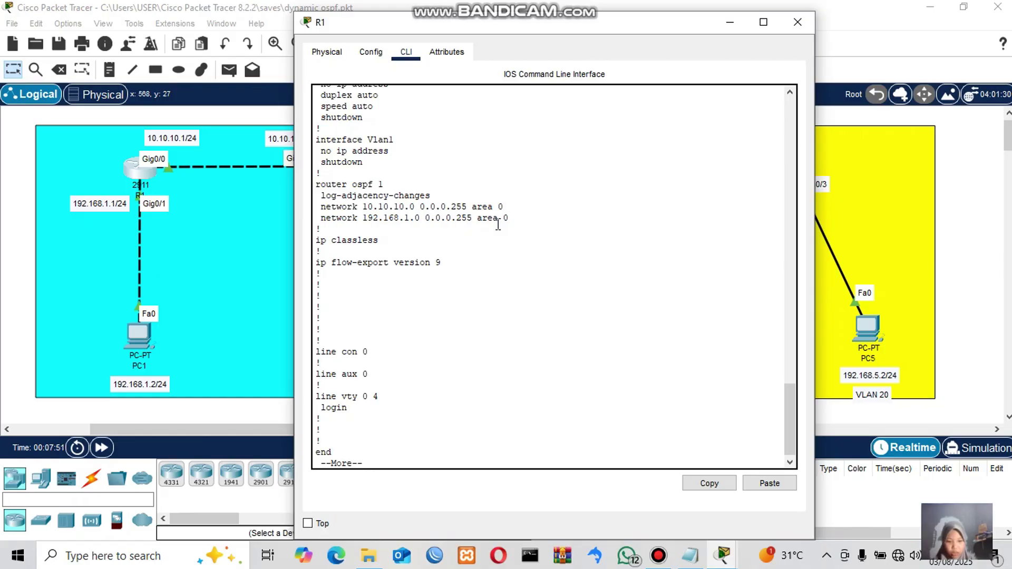
{"action": "mouse_move", "coordinate": [316, 206]}
{"action": "left_mouse_down"}
{"action": "mouse_move", "coordinate": [506, 209]}
{"action": "mouse_move", "coordinate": [535, 221]}
{"action": "mouse_move", "coordinate": [315, 218]}
{"action": "mouse_move", "coordinate": [319, 209]}
{"action": "left_mouse_up"}
{"action": "left_click", "coordinate": [534, 220]}
{"action": "left_click", "coordinate": [474, 185]}
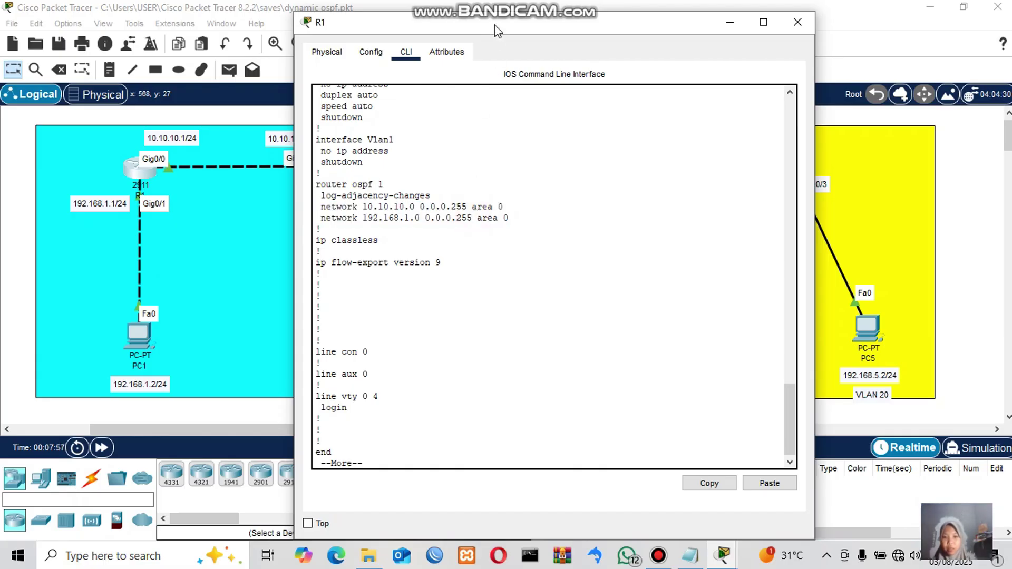
{"action": "left_click_drag", "start_coordinate": [499, 30], "coordinate": [606, 29]}
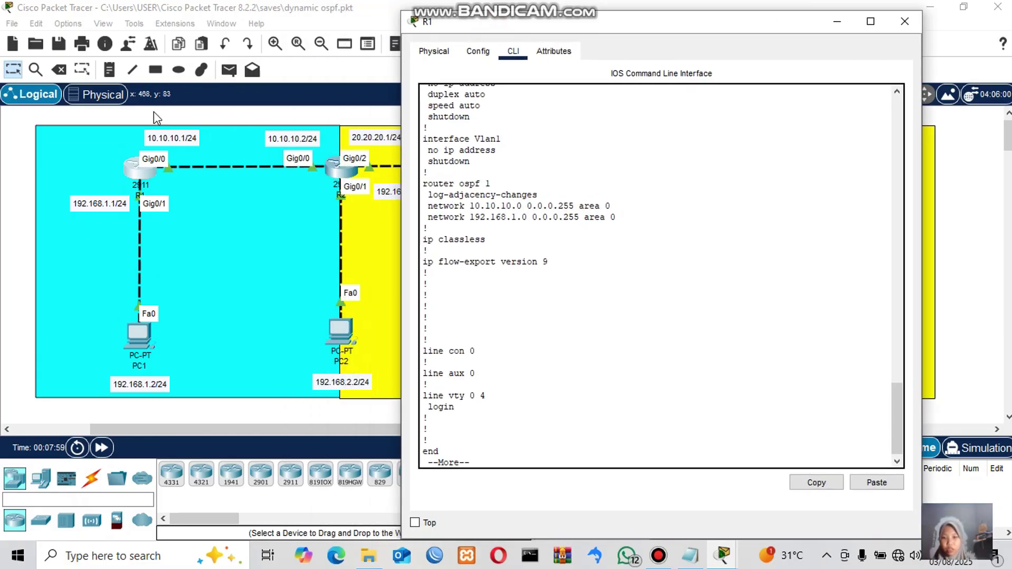
- Examine R1's two OSPF network statements in the running configuration, highlighting the 10.10.10.0 and 192.168.1.0 lines
{"action": "left_click_drag", "start_coordinate": [506, 31], "coordinate": [389, 20]}
{"action": "left_click_drag", "start_coordinate": [526, 205], "coordinate": [306, 194]}
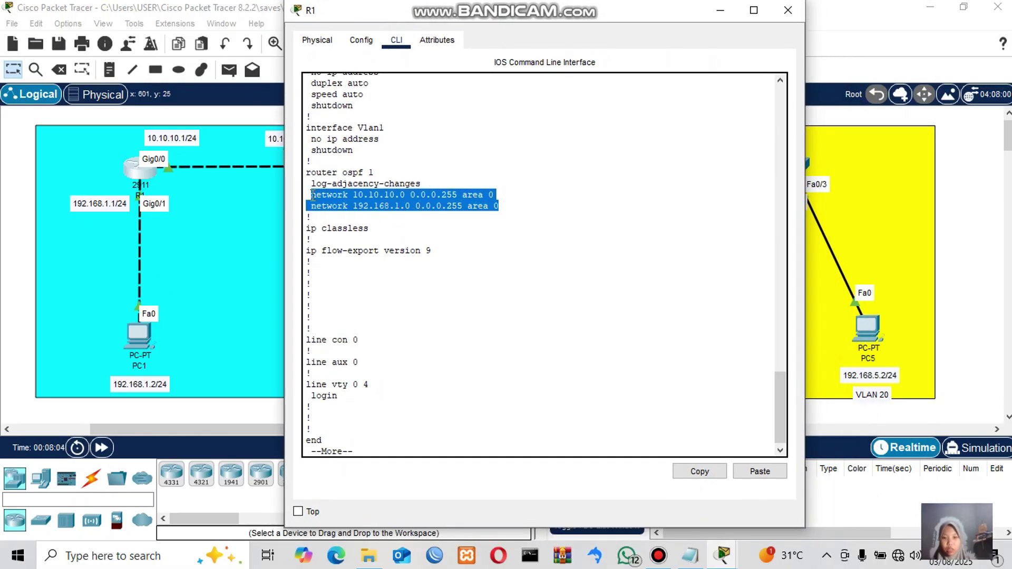
{"action": "left_click", "coordinate": [418, 214]}
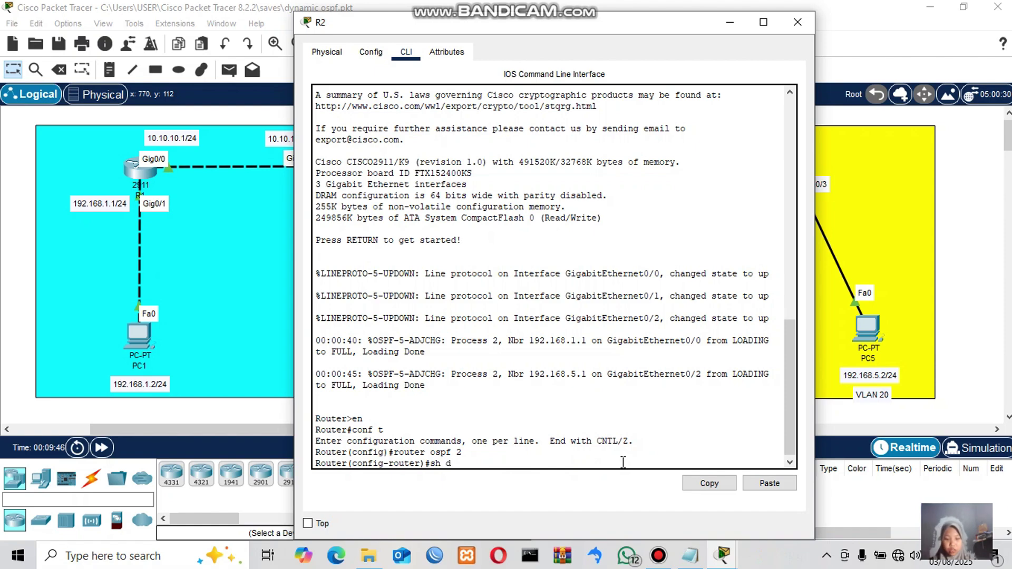
- Replace the mistyped command on R2 with do sh run and page through the running configuration to the OSPF network statements
{"action": "key", "text": "BackSpace"}
{"action": "key", "text": "BackSpace"}
{"action": "key", "text": "BackSpace"}
{"action": "key", "text": "BackSpace"}
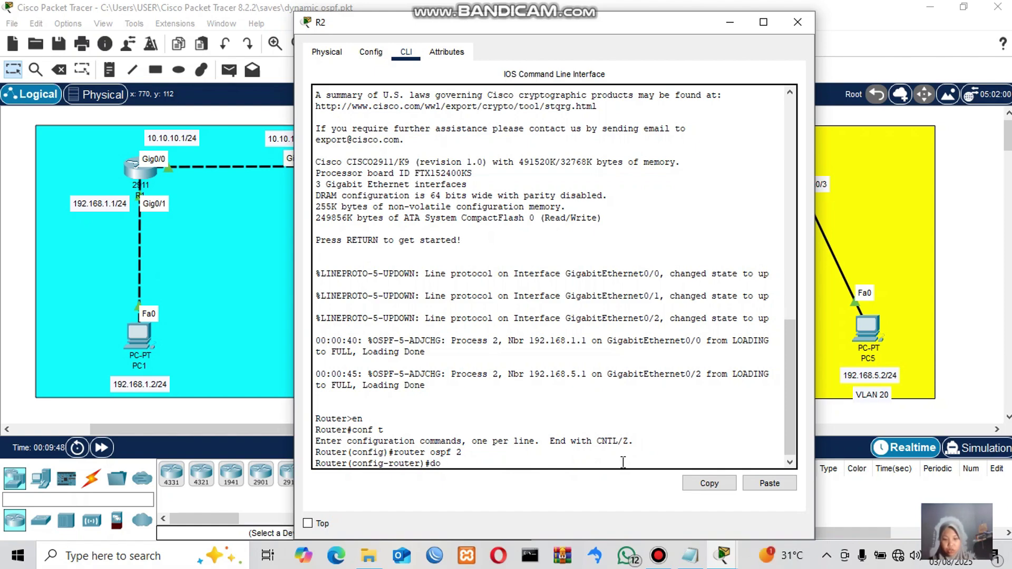
{"action": "key", "text": "Return"}
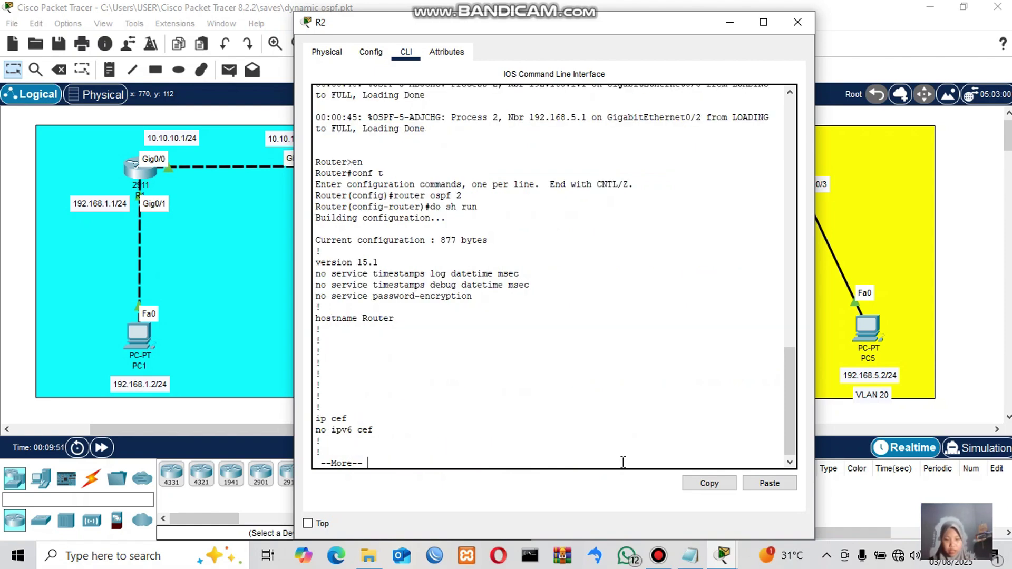
{"action": "key", "text": "space"}
{"action": "key", "text": "space"}
{"action": "key", "text": "space"}
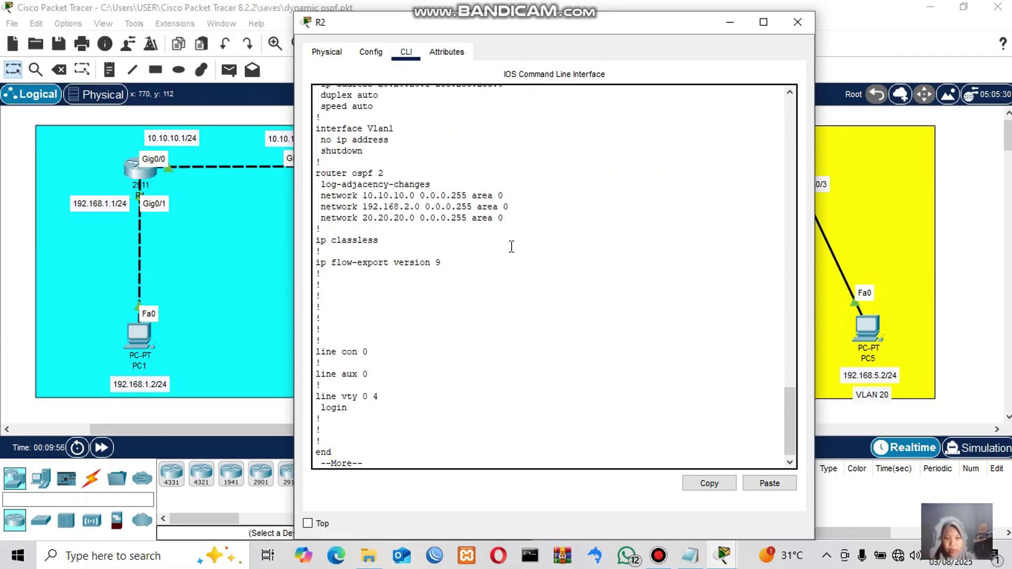
- Highlight R2's three OSPF network statements and compare them with the networks around R2 in the coloured topology
{"action": "left_click_drag", "start_coordinate": [506, 220], "coordinate": [314, 197]}
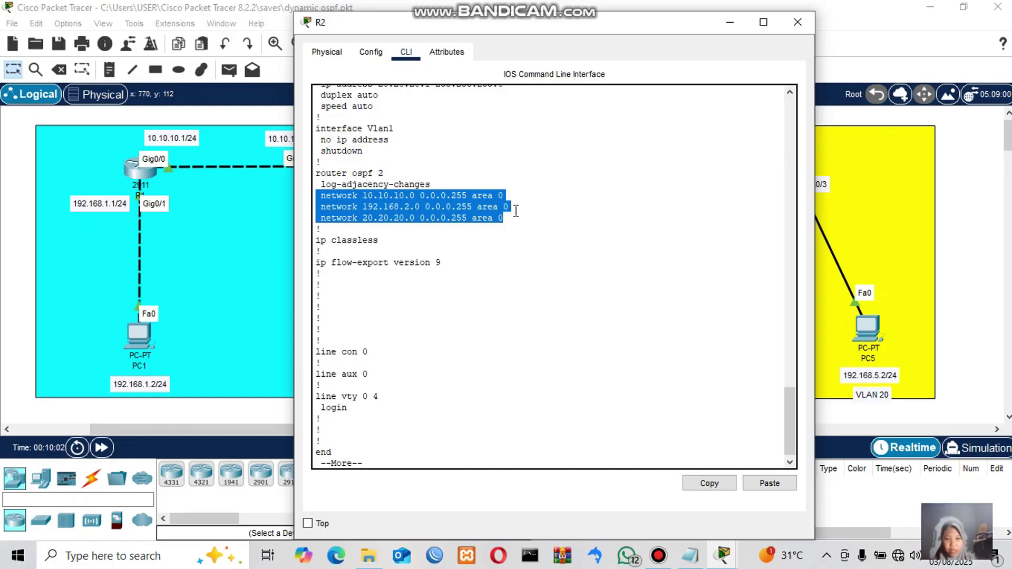
{"action": "left_click", "coordinate": [516, 210]}
{"action": "left_click_drag", "start_coordinate": [507, 220], "coordinate": [310, 195]}
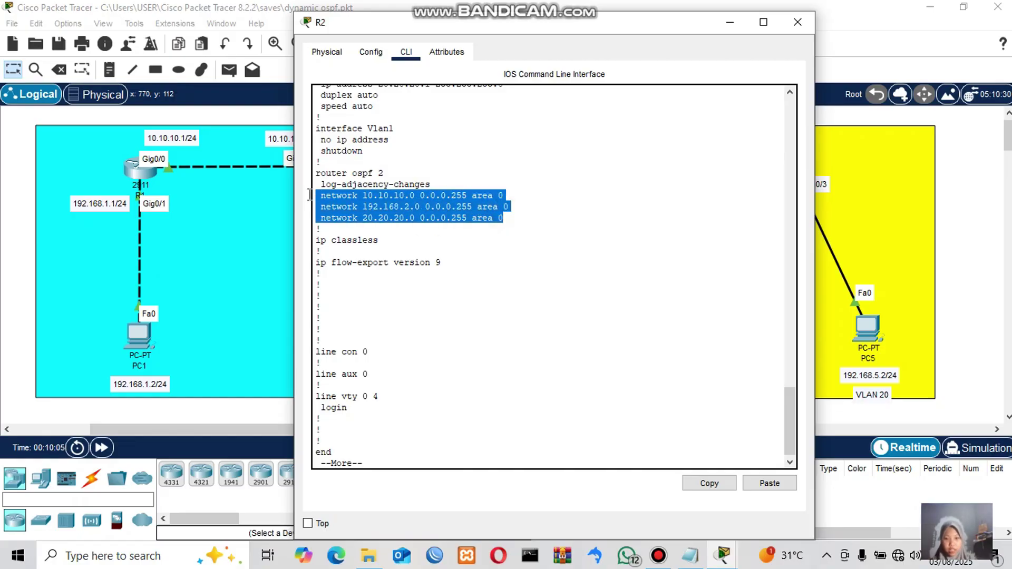
{"action": "left_click", "coordinate": [389, 207]}
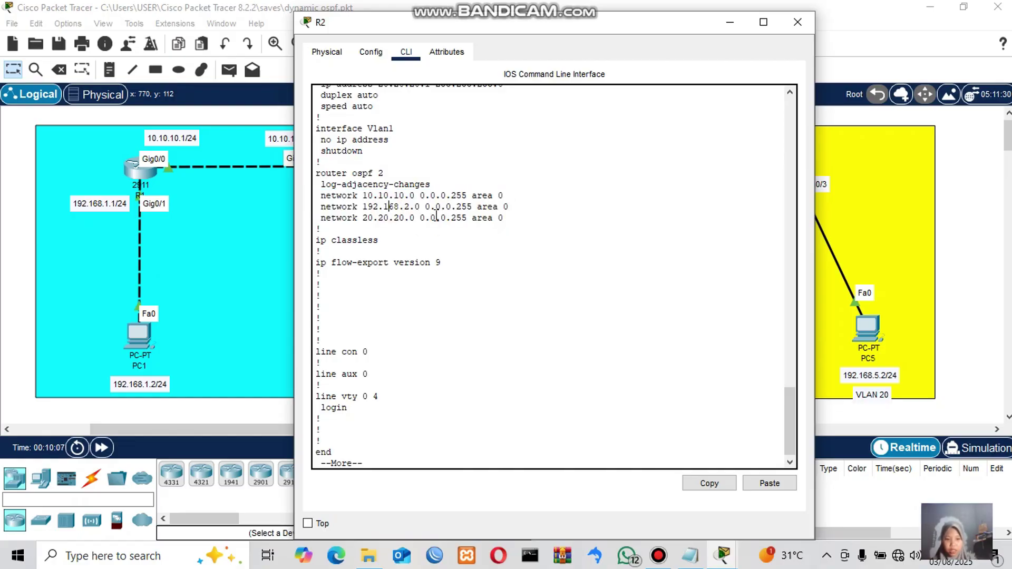
{"action": "left_click_drag", "start_coordinate": [394, 30], "coordinate": [324, 366]}
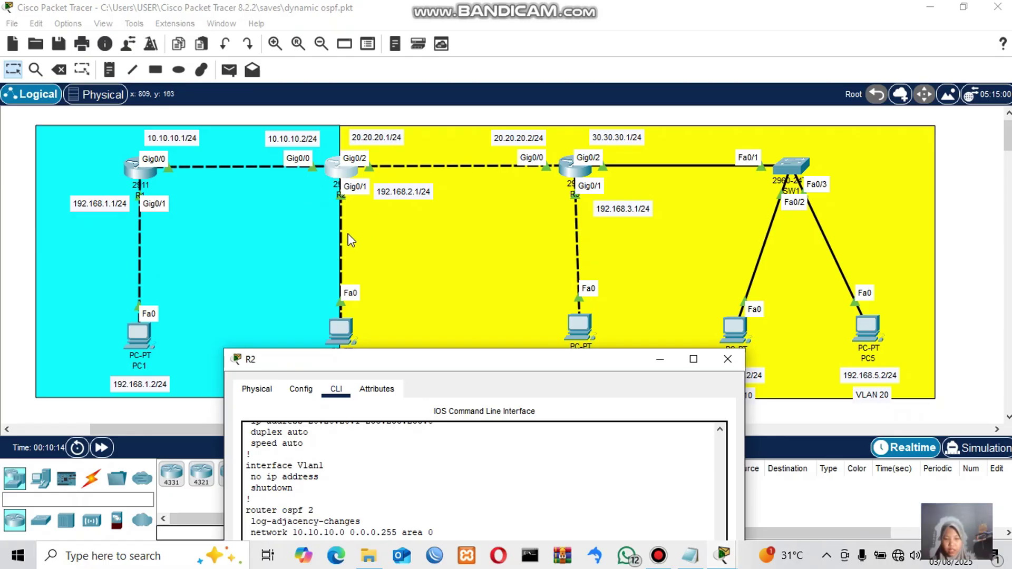
{"action": "left_click_drag", "start_coordinate": [437, 358], "coordinate": [625, 64]}
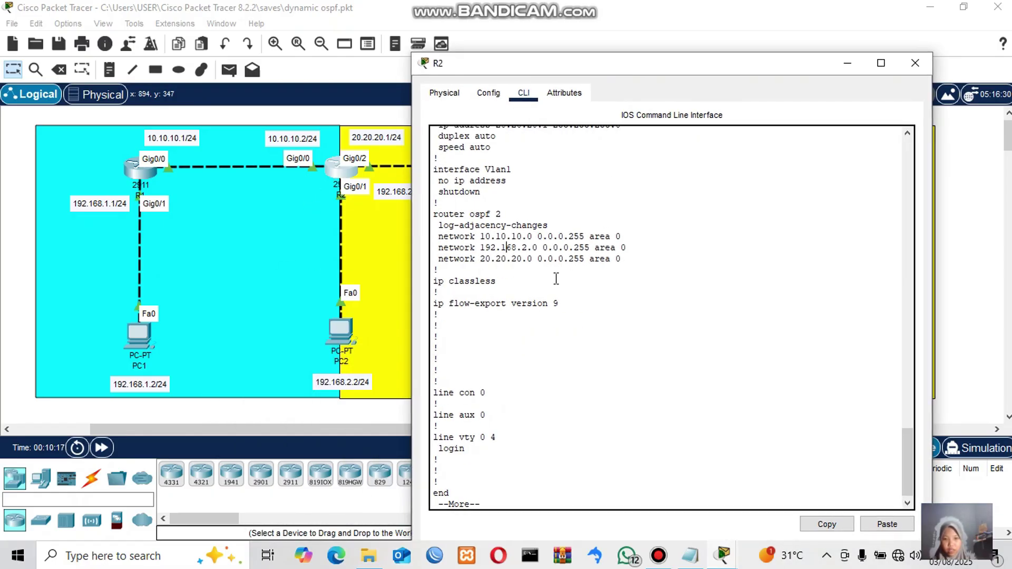
{"action": "left_click_drag", "start_coordinate": [510, 235], "coordinate": [693, 233]}
{"action": "left_click", "coordinate": [694, 233]}
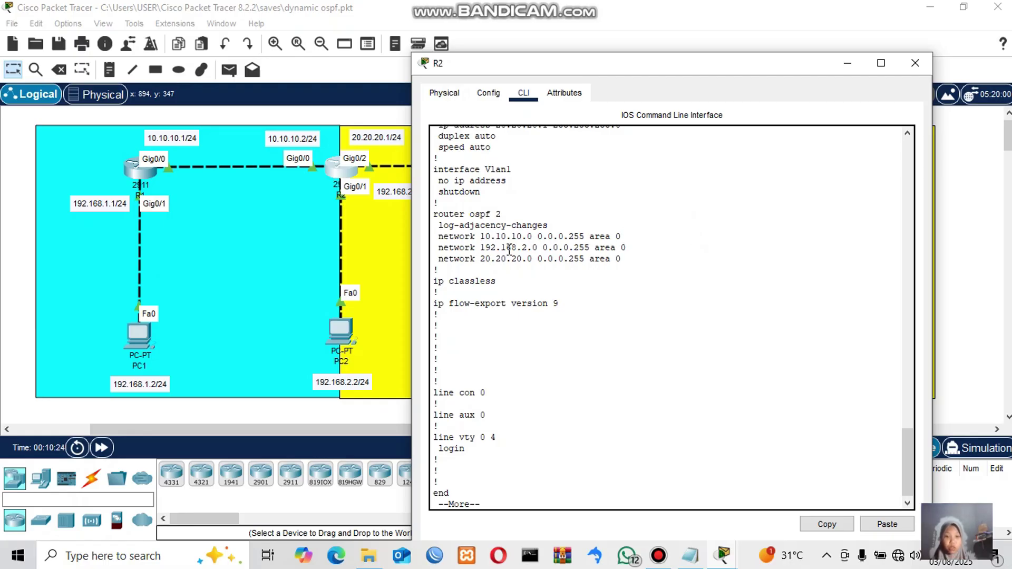
{"action": "left_click_drag", "start_coordinate": [517, 247], "coordinate": [570, 263]}
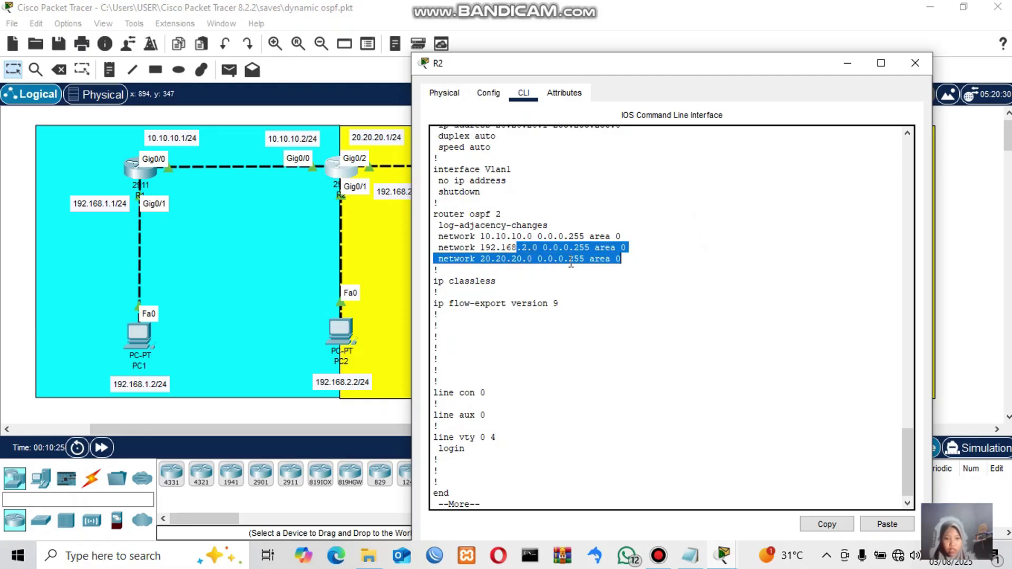
{"action": "double_click", "coordinate": [514, 259]}
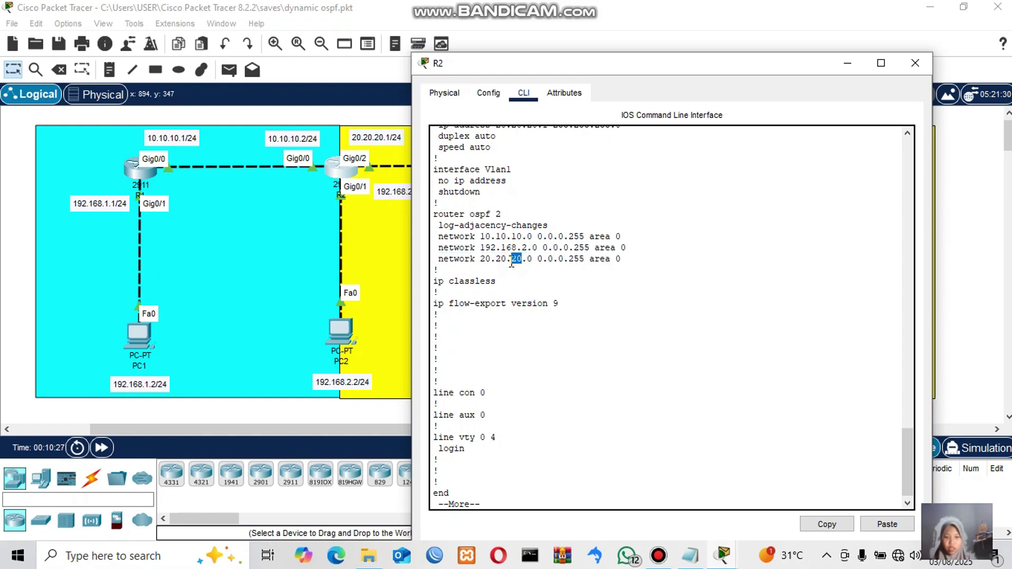
{"action": "left_click", "coordinate": [537, 274]}
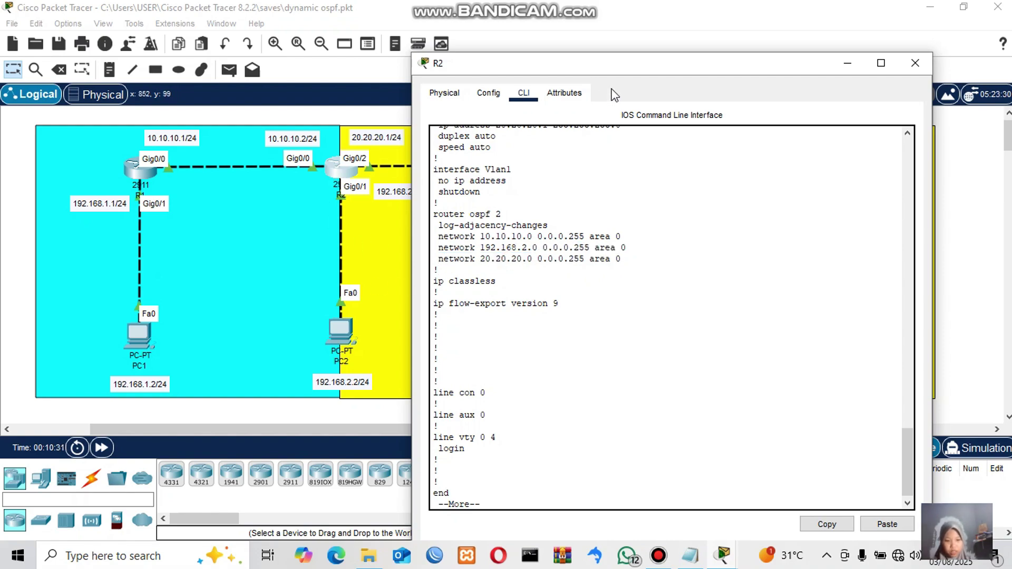
{"action": "left_click_drag", "start_coordinate": [603, 72], "coordinate": [522, 42]}
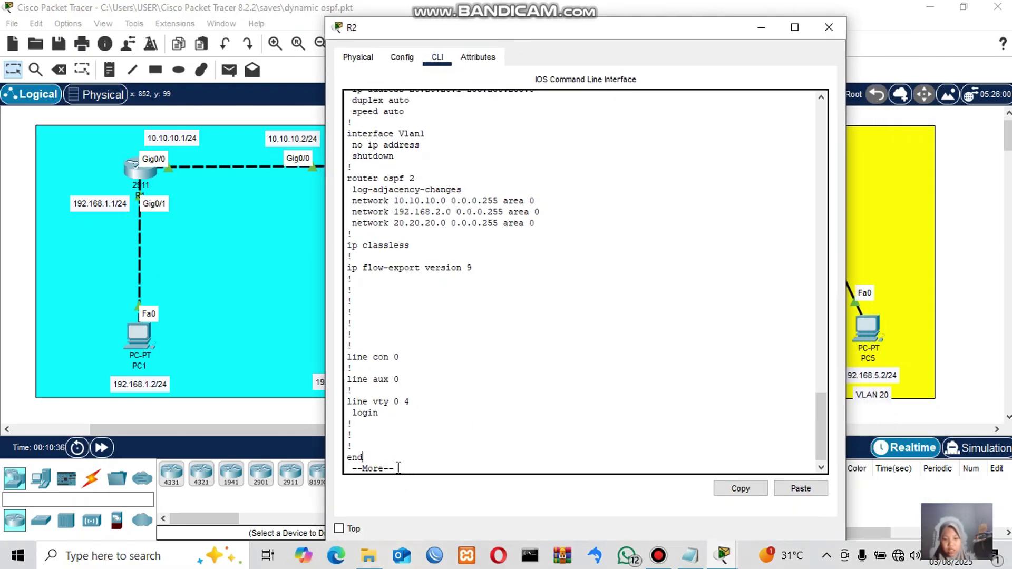
- End the configuration listing and remove R2's copied statement with no network 192.168.2.0 0.0.0.255 area 0
{"action": "key", "text": "Return"}
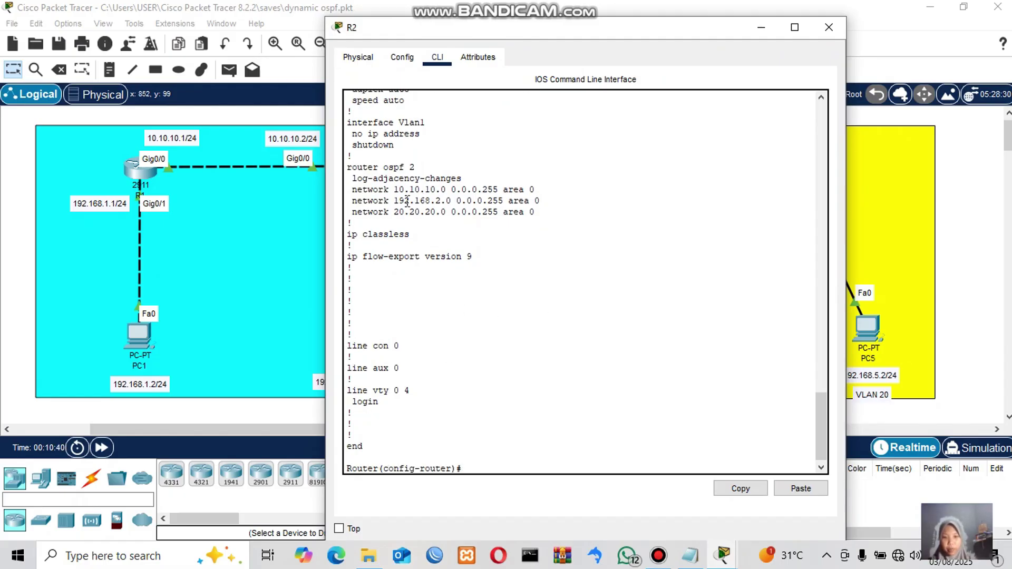
{"action": "left_click_drag", "start_coordinate": [352, 201], "coordinate": [561, 200]}
{"action": "key", "text": "ctrl+c"}
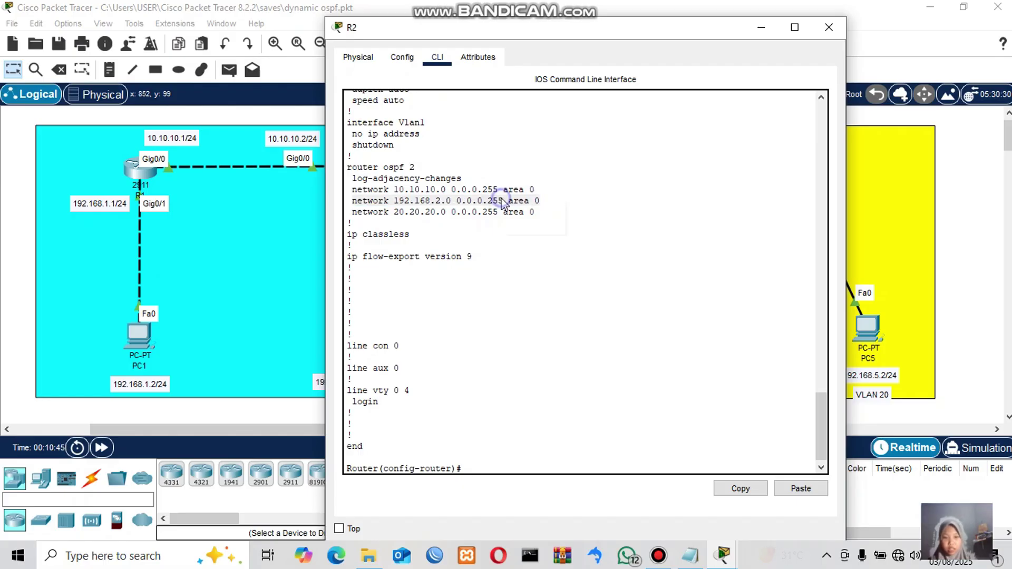
{"action": "right_click", "coordinate": [508, 200]}
{"action": "left_click", "coordinate": [524, 205]}
{"action": "left_click", "coordinate": [474, 466]}
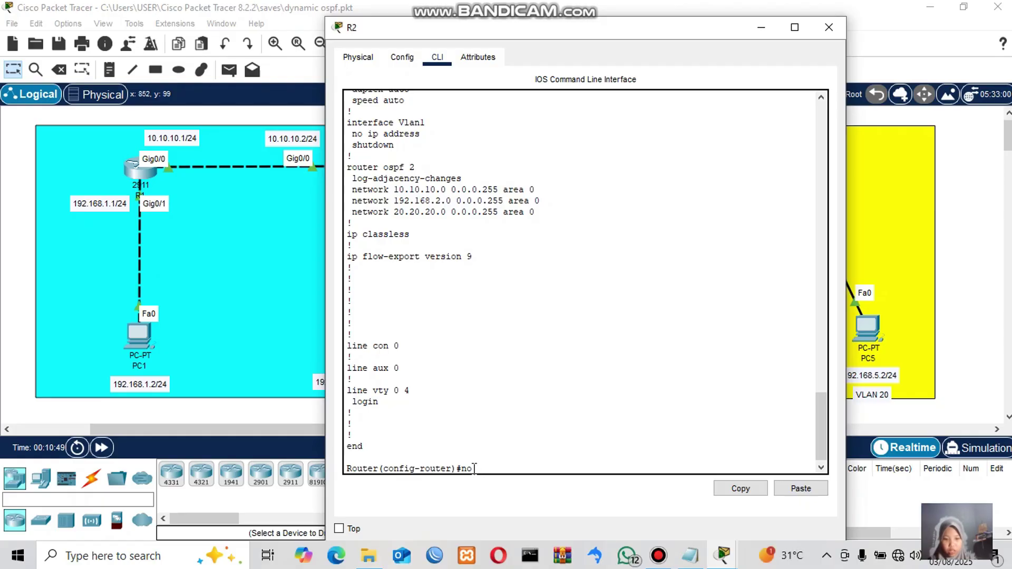
{"action": "right_click", "coordinate": [477, 468]}
{"action": "left_click", "coordinate": [506, 494]}
{"action": "left_click_drag", "start_coordinate": [604, 27], "coordinate": [517, 21]}
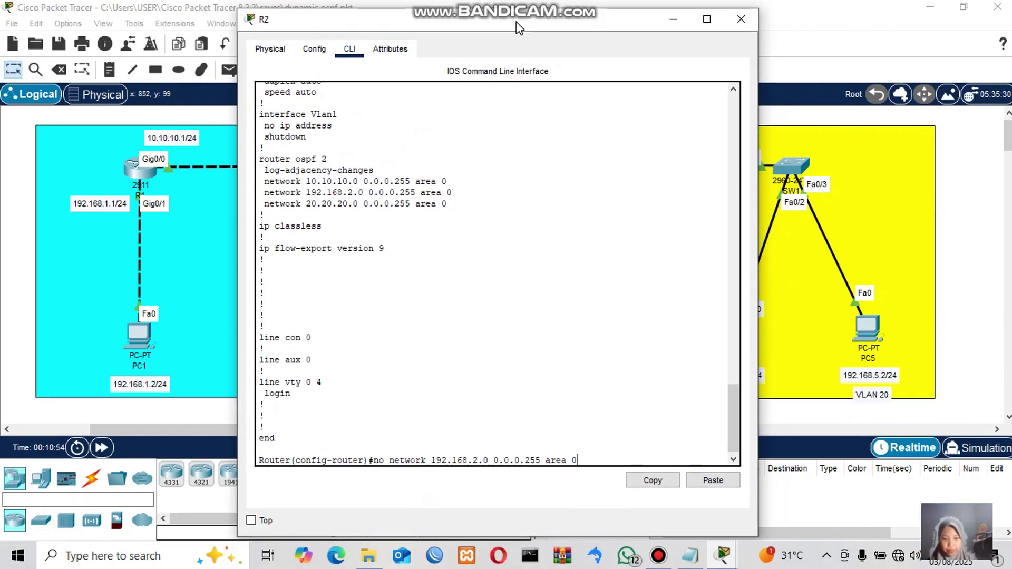
{"action": "key", "text": "Return"}
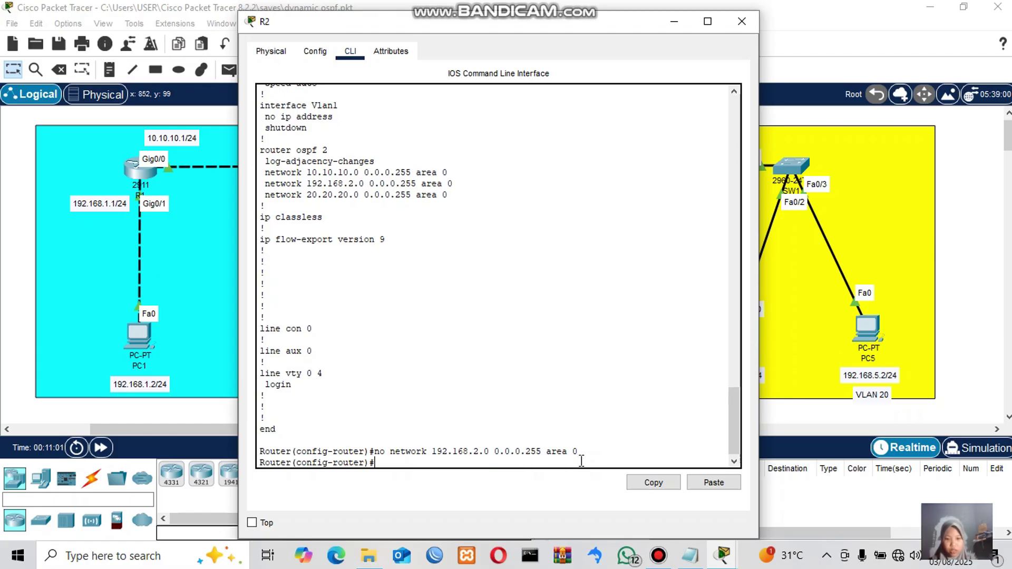
- Add the statement network 192.168.2.0 0.0.0.255 area 1 to R2's OSPF process
{"action": "left_click_drag", "start_coordinate": [371, 462], "coordinate": [580, 435]}
{"action": "left_click", "coordinate": [578, 454]}
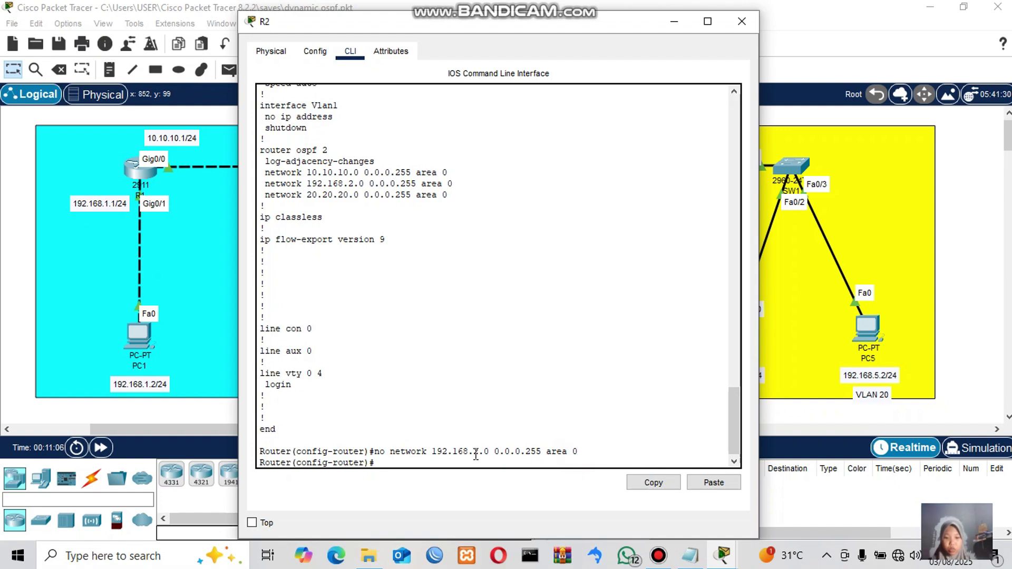
{"action": "right_click", "coordinate": [399, 463]}
{"action": "left_click", "coordinate": [433, 489]}
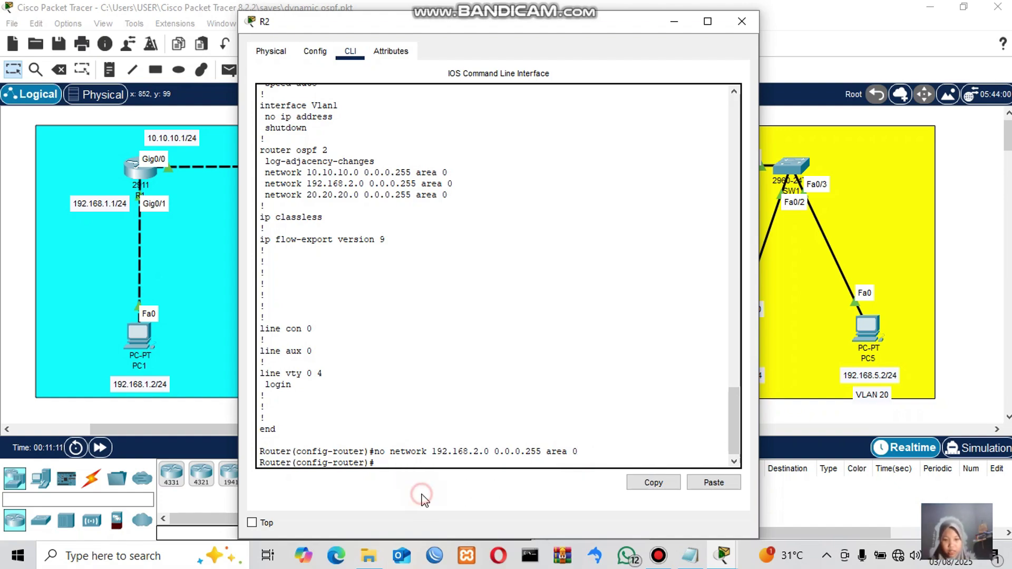
{"action": "left_click", "coordinate": [572, 459]}
{"action": "type", "text": "192.168.2.0 0.0.0.255 area 1"}
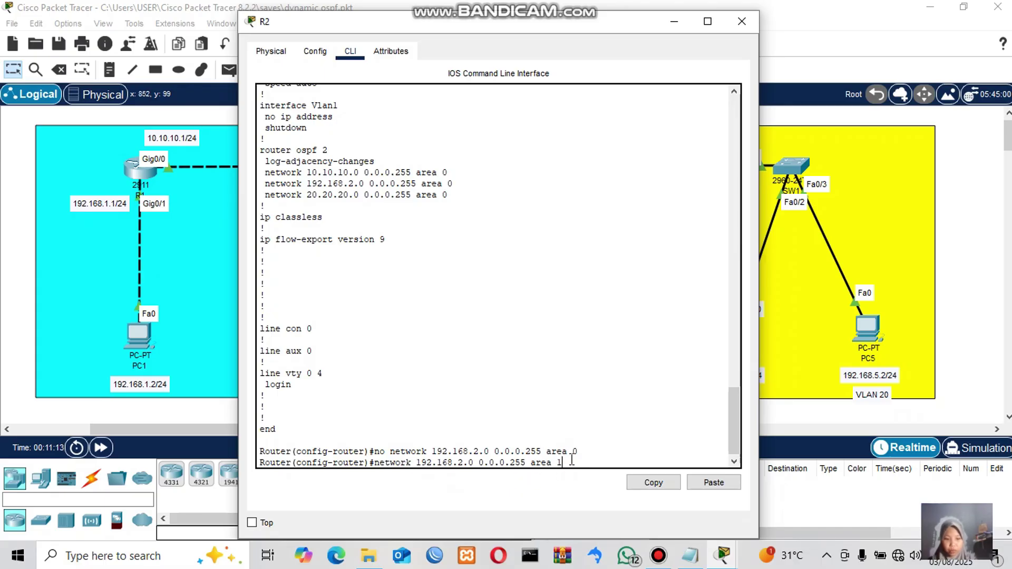
{"action": "key", "text": "Return"}
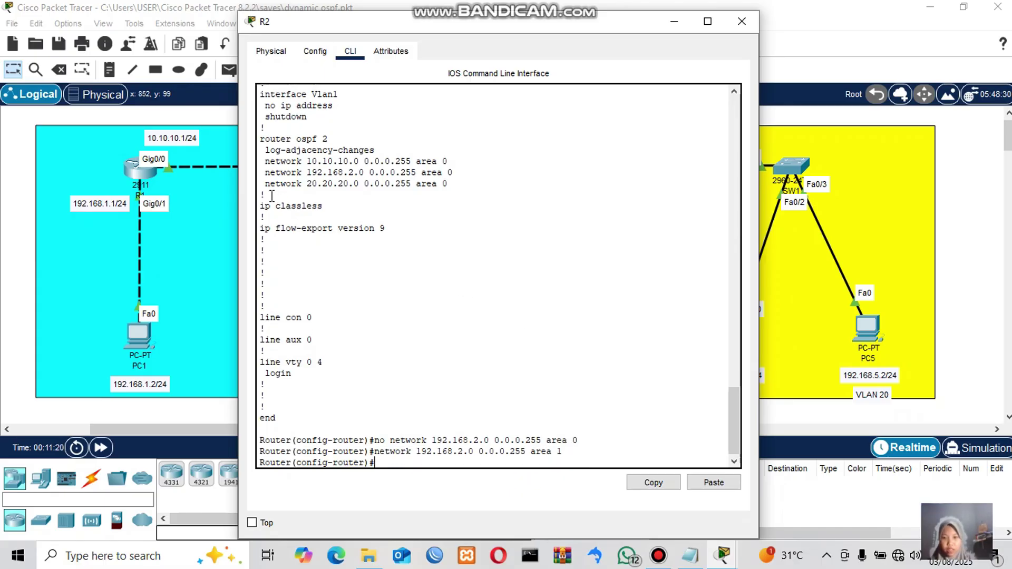
- Copy R2's 20.20.20.0 statement and remove it with no network 20.20.20.0 0.0.0.255 area 0
{"action": "left_click", "coordinate": [263, 178]}
{"action": "left_click_drag", "start_coordinate": [263, 179], "coordinate": [447, 185]}
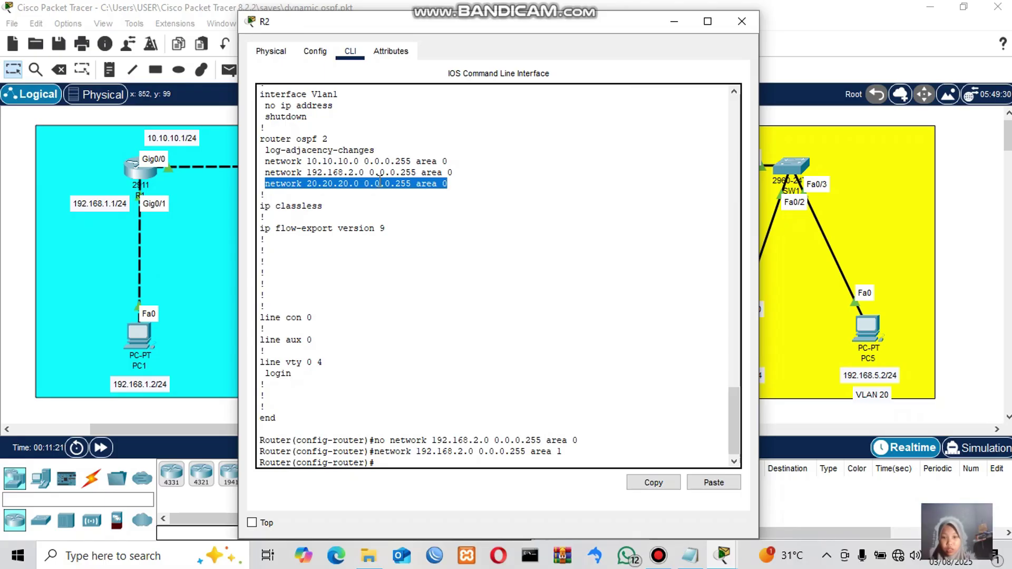
{"action": "right_click", "coordinate": [397, 180]}
{"action": "left_click", "coordinate": [407, 191]}
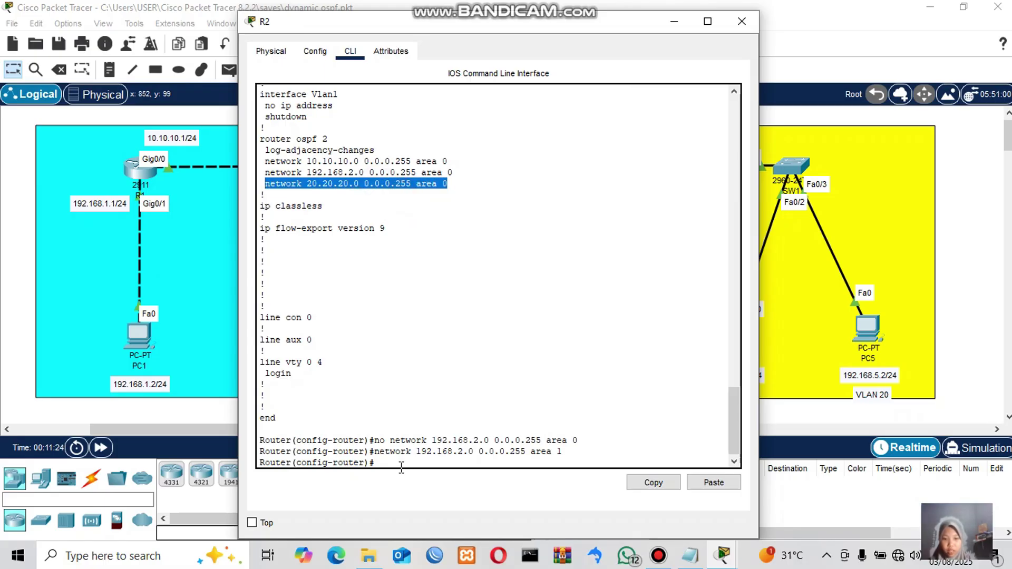
{"action": "right_click", "coordinate": [391, 182]}
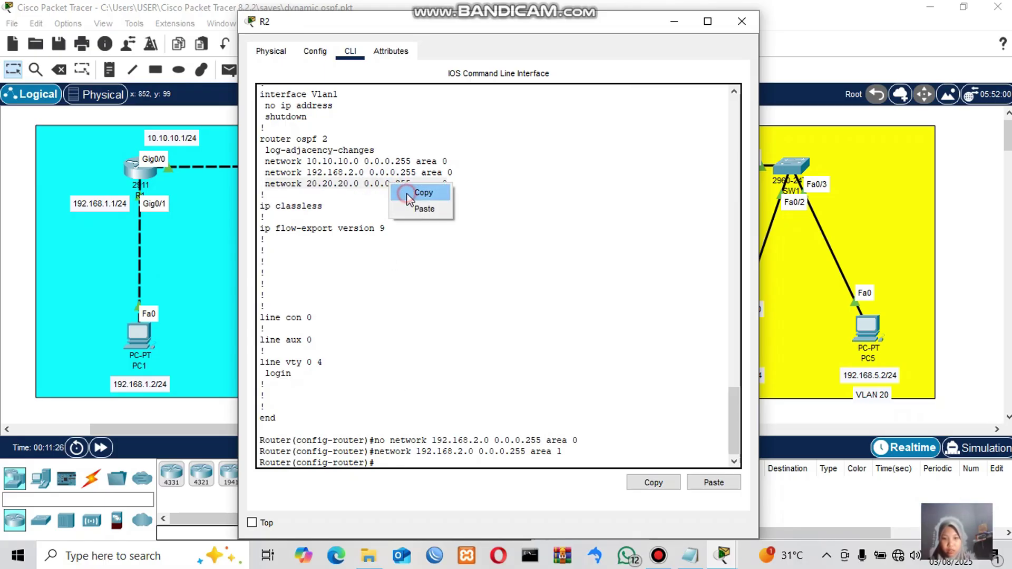
{"action": "left_click", "coordinate": [412, 194]}
{"action": "left_click", "coordinate": [394, 459]}
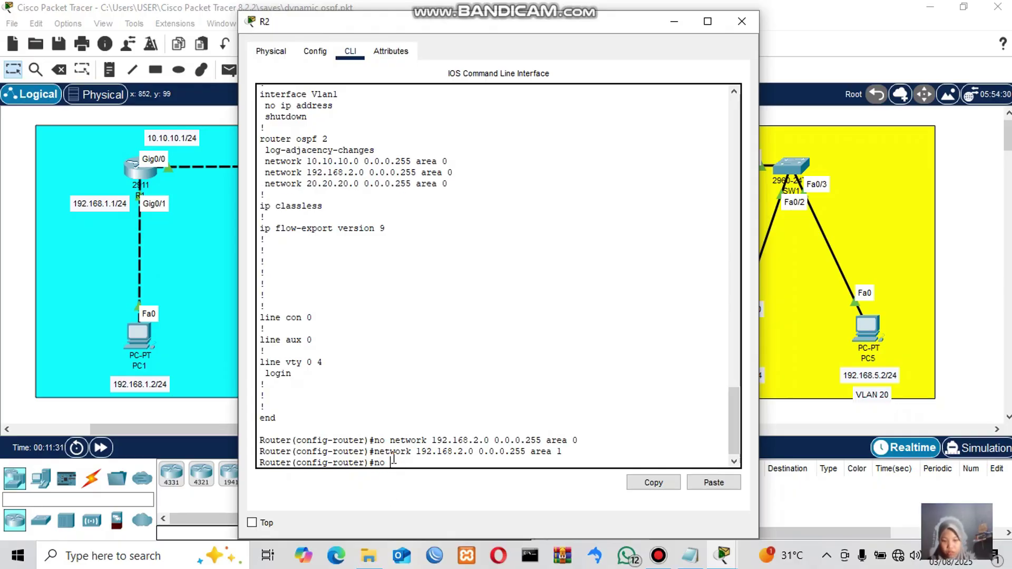
{"action": "right_click", "coordinate": [394, 459]}
{"action": "left_click", "coordinate": [419, 483]}
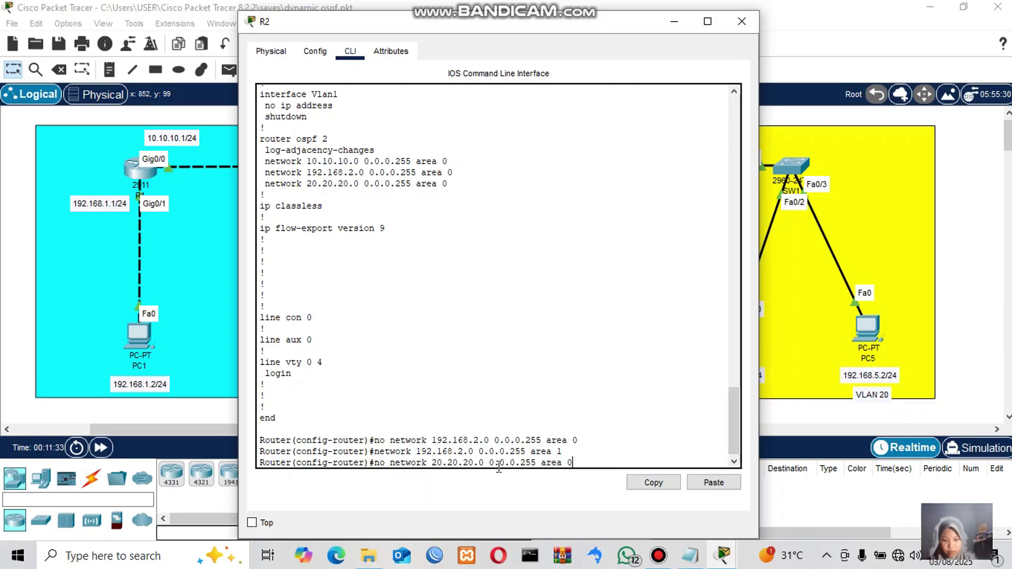
{"action": "key", "text": "Return"}
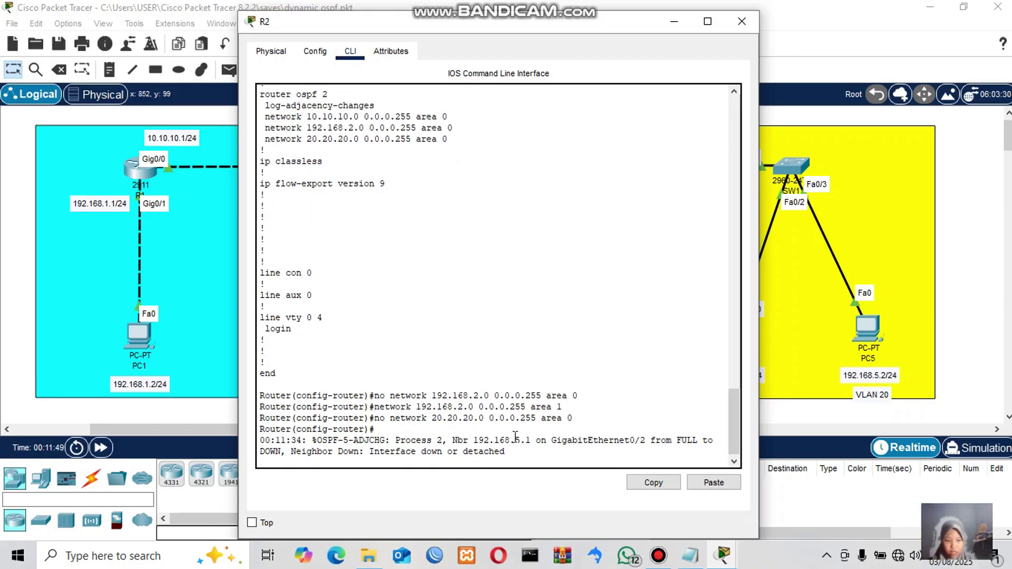
- Read the OSPF adjacency message on R2, then add network 20.20.20.0 0.0.0.255 area 1 to its OSPF process
{"action": "left_click_drag", "start_coordinate": [515, 441], "coordinate": [532, 441]}
{"action": "left_click", "coordinate": [534, 440]}
{"action": "left_click_drag", "start_coordinate": [265, 452], "coordinate": [322, 452]}
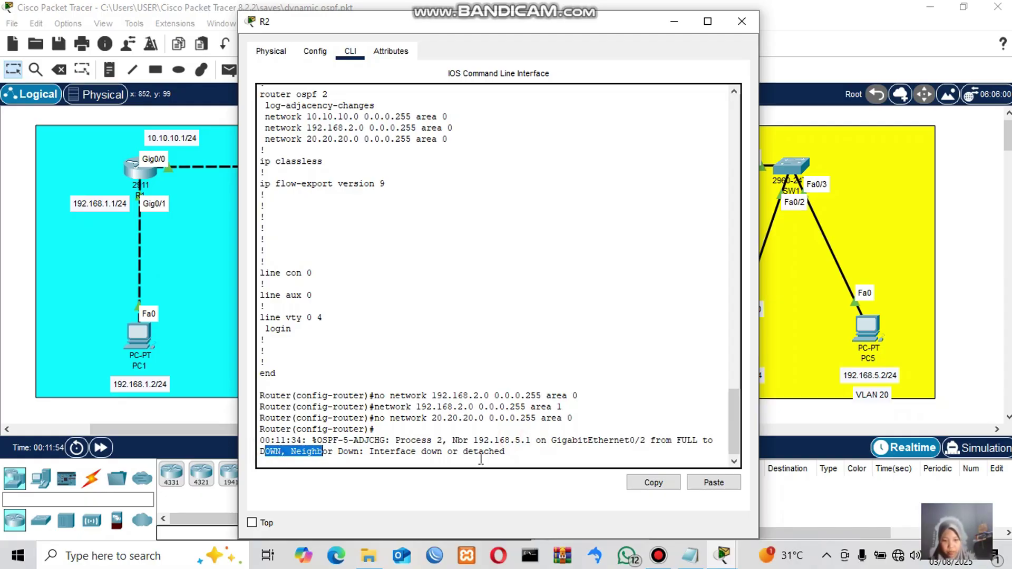
{"action": "left_click", "coordinate": [522, 458]}
{"action": "key", "text": "Return"}
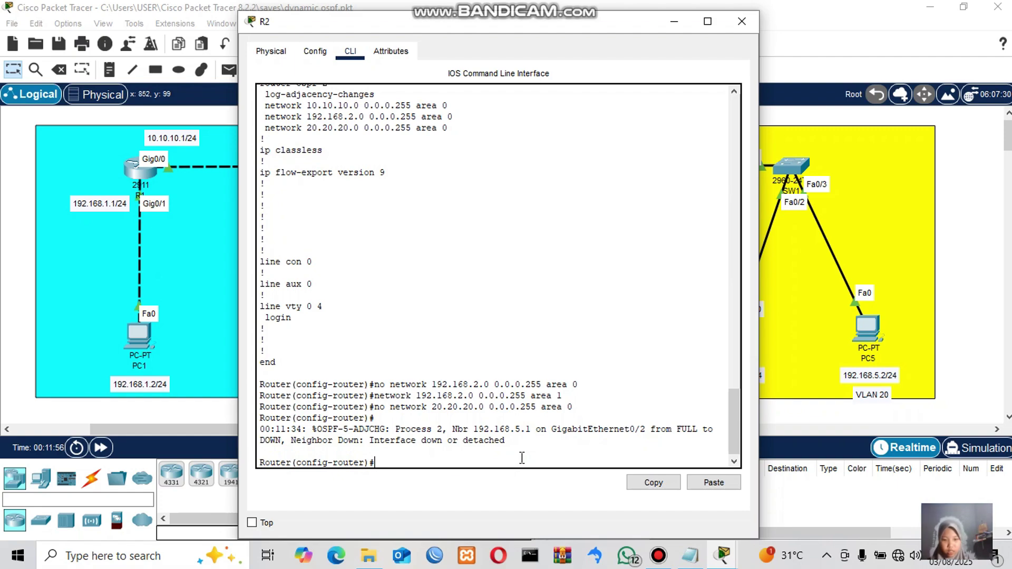
{"action": "right_click", "coordinate": [422, 457]}
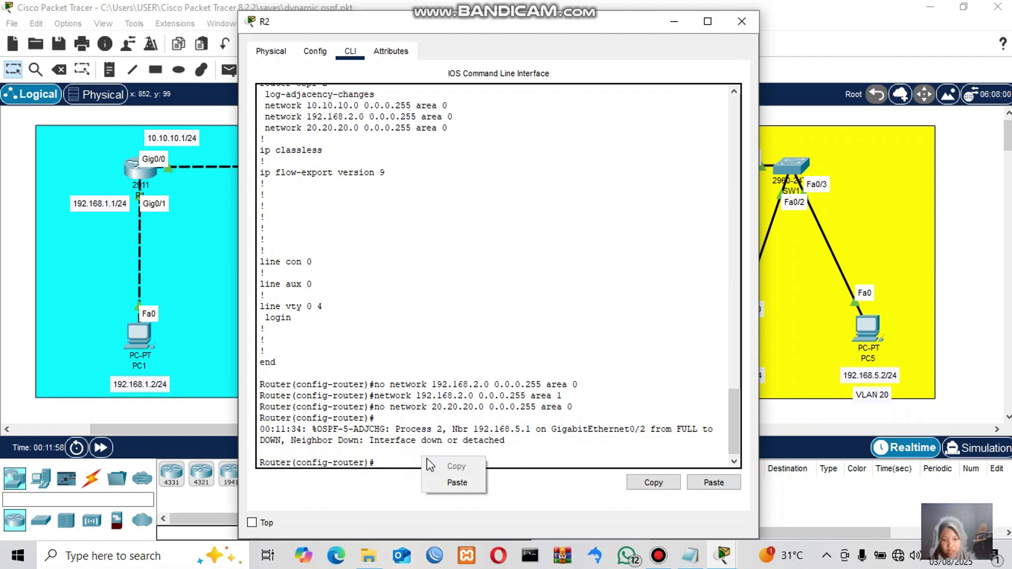
{"action": "left_click", "coordinate": [442, 483]}
{"action": "key", "text": "BackSpace"}
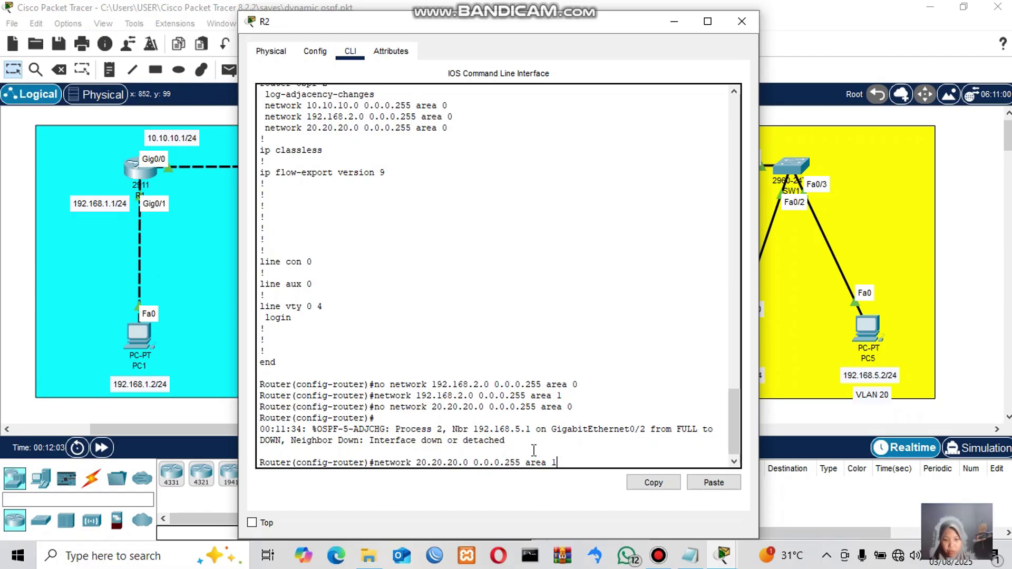
{"action": "key", "text": "Return"}
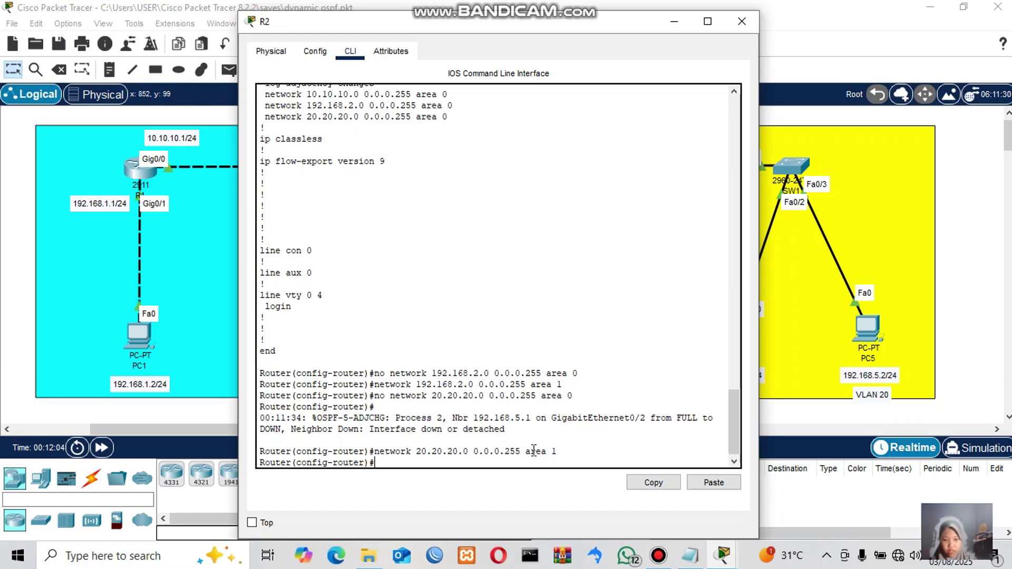
- Close R2's window, open R3's command line and enter privileged mode with en
{"action": "left_click", "coordinate": [741, 21]}
{"action": "left_click", "coordinate": [565, 169]}
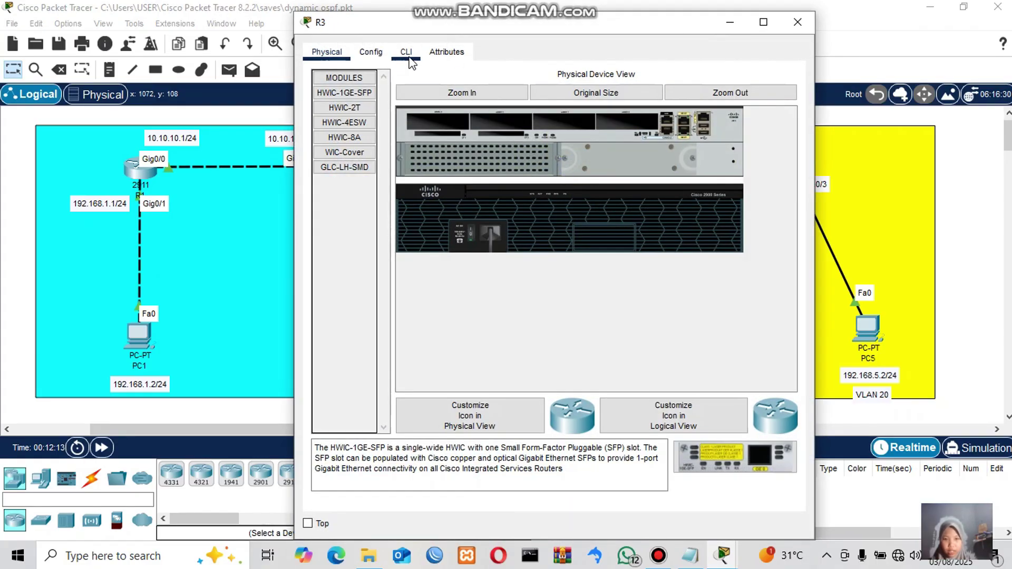
{"action": "left_click", "coordinate": [412, 63]}
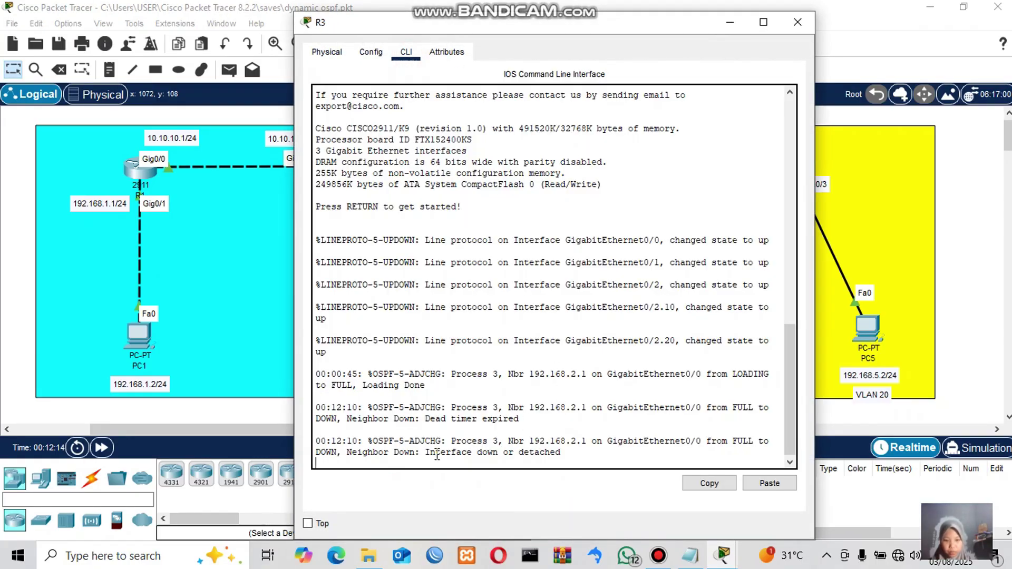
{"action": "type", "text": "en"}
{"action": "key", "text": "Return"}
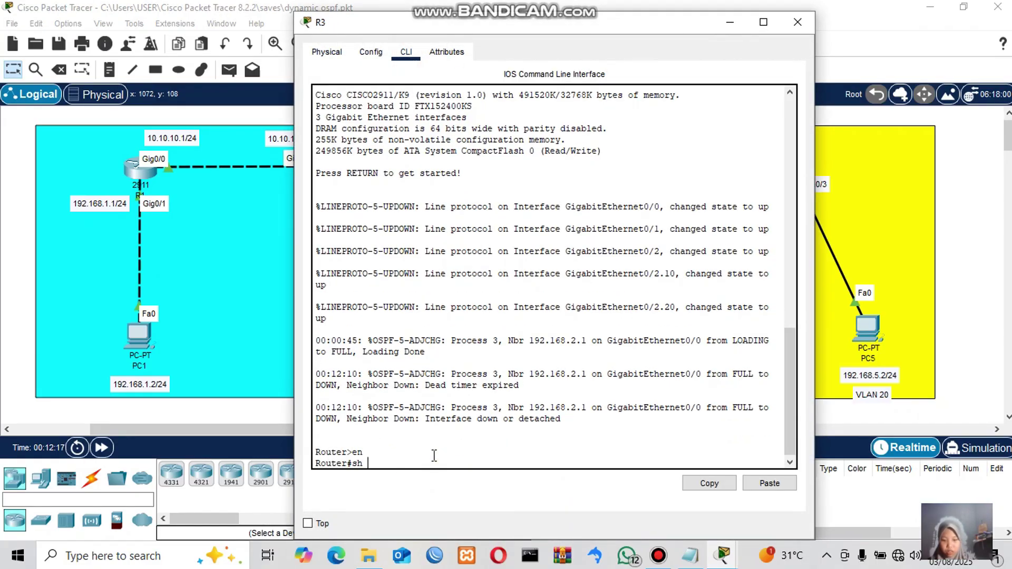
- Show R3's running configuration and examine the network statements and their areas under router ospf 3
{"action": "key", "text": "Return"}
{"action": "key", "text": "space"}
{"action": "key", "text": "space"}
{"action": "key", "text": "space"}
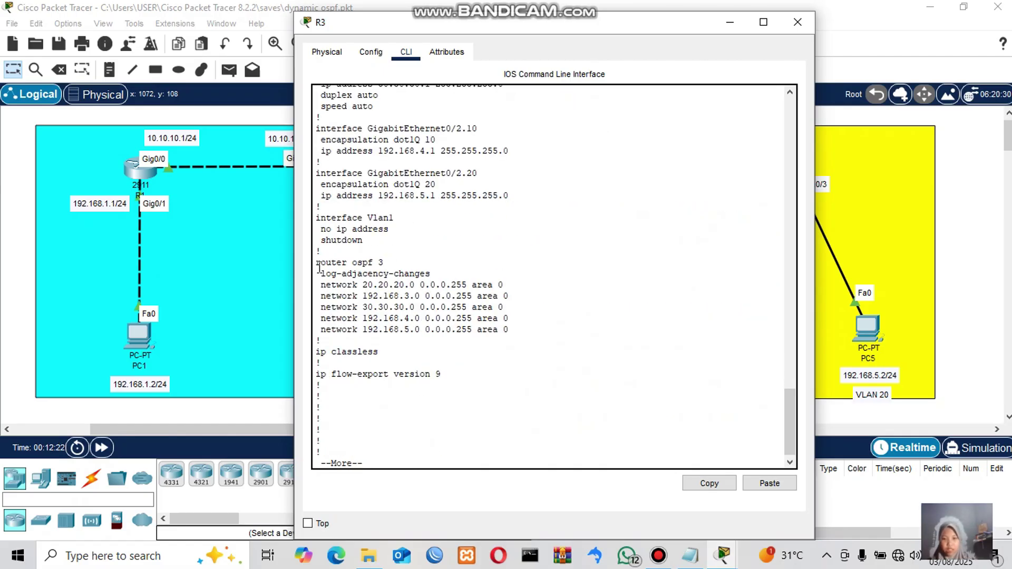
{"action": "left_click_drag", "start_coordinate": [316, 262], "coordinate": [557, 334]}
{"action": "left_click", "coordinate": [554, 334]}
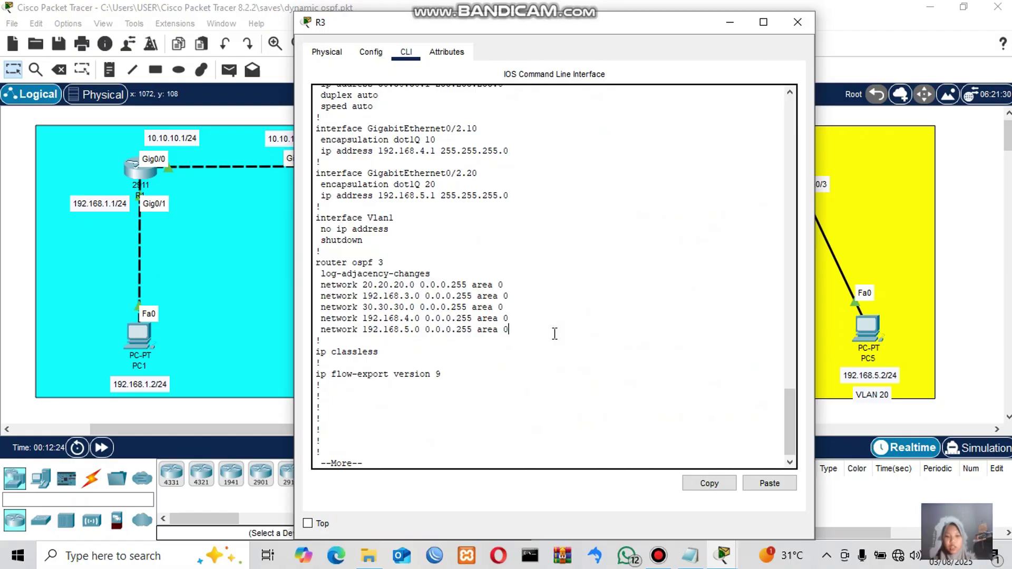
{"action": "left_click_drag", "start_coordinate": [463, 280], "coordinate": [508, 341]}
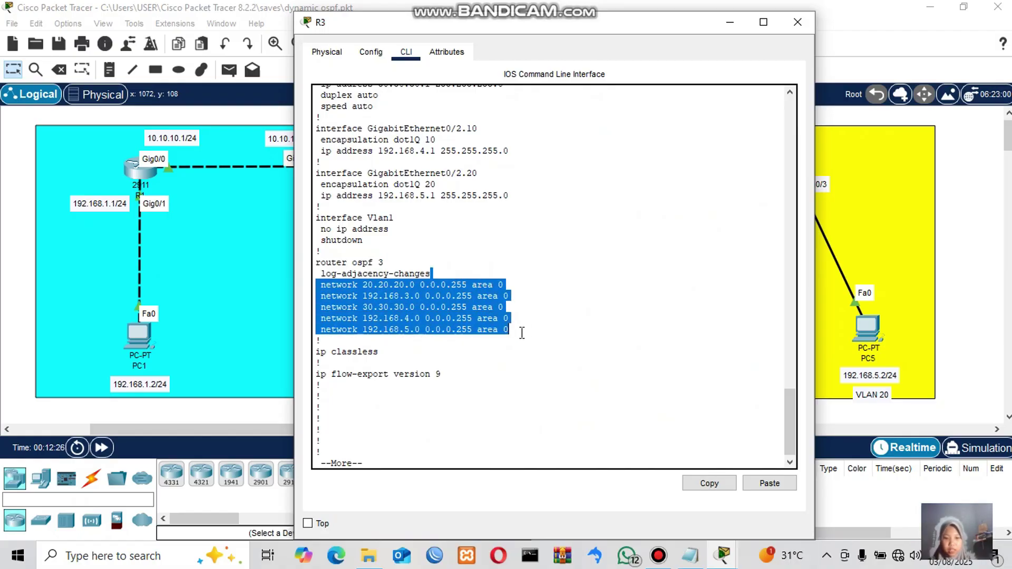
{"action": "left_click", "coordinate": [522, 332]}
{"action": "left_click_drag", "start_coordinate": [320, 285], "coordinate": [503, 319]}
{"action": "left_click", "coordinate": [504, 321]}
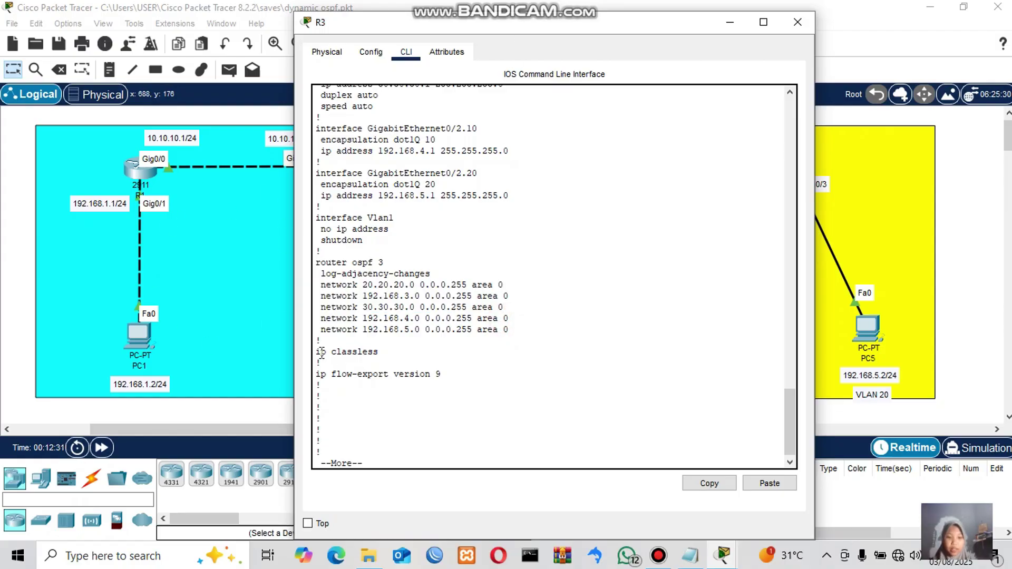
- End the configuration listing, enter global configuration with conf t and open R3's OSPF process with router ospf 3
{"action": "key", "text": "ctrl+c"}
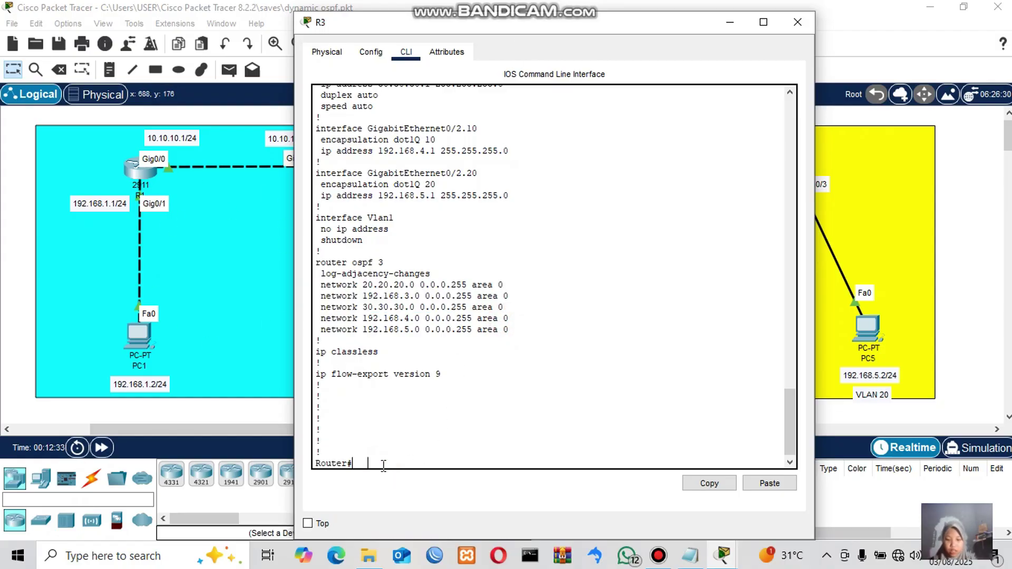
{"action": "type", "text": "rou"}
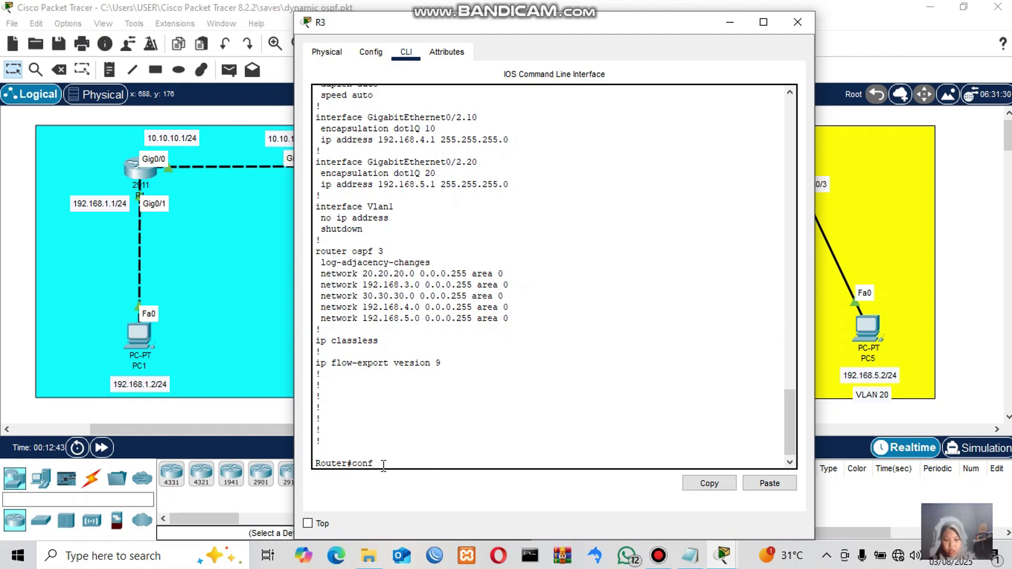
{"action": "key", "text": "Return"}
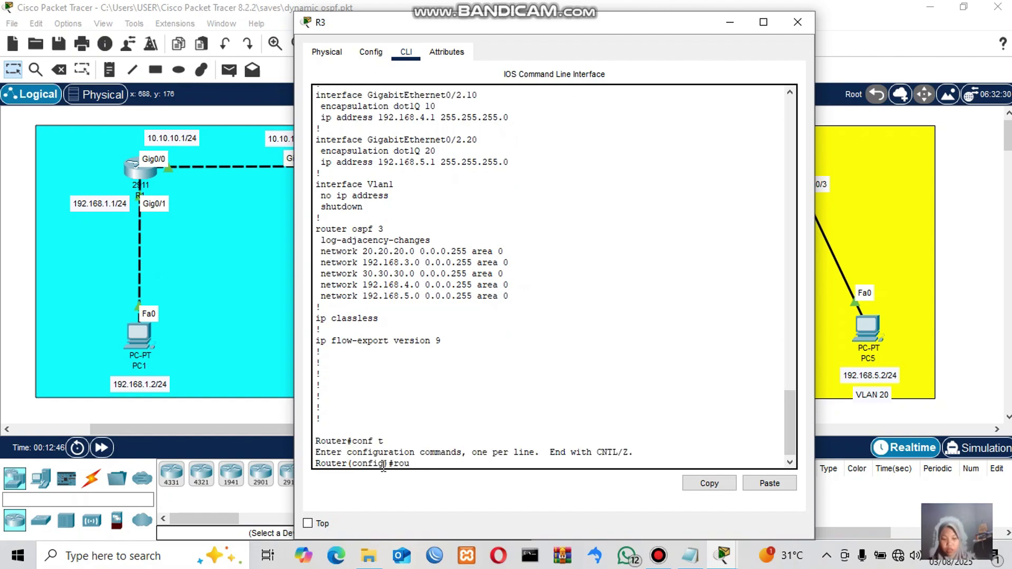
{"action": "type", "text": "router ospf 3"}
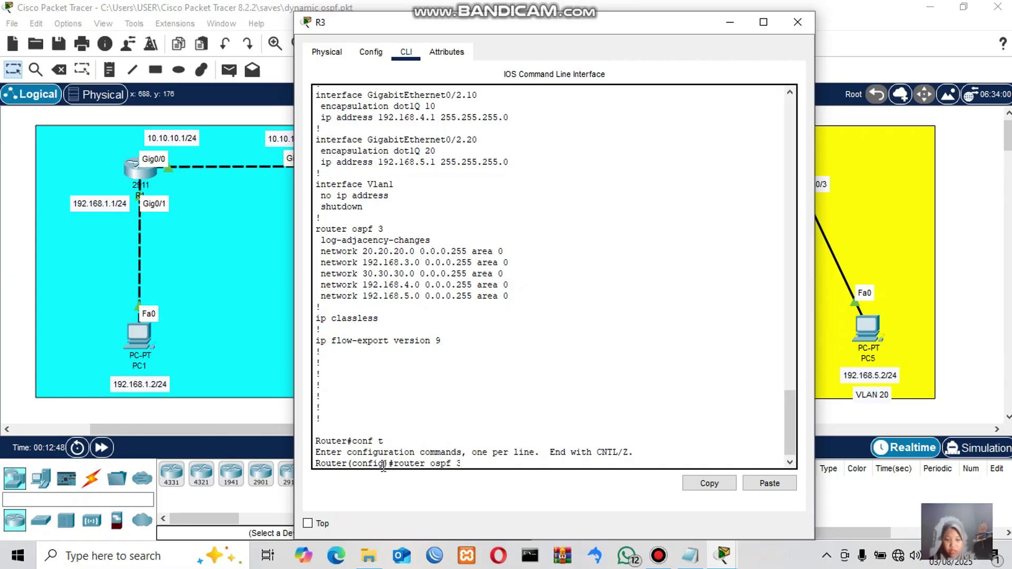
{"action": "key", "text": "Return"}
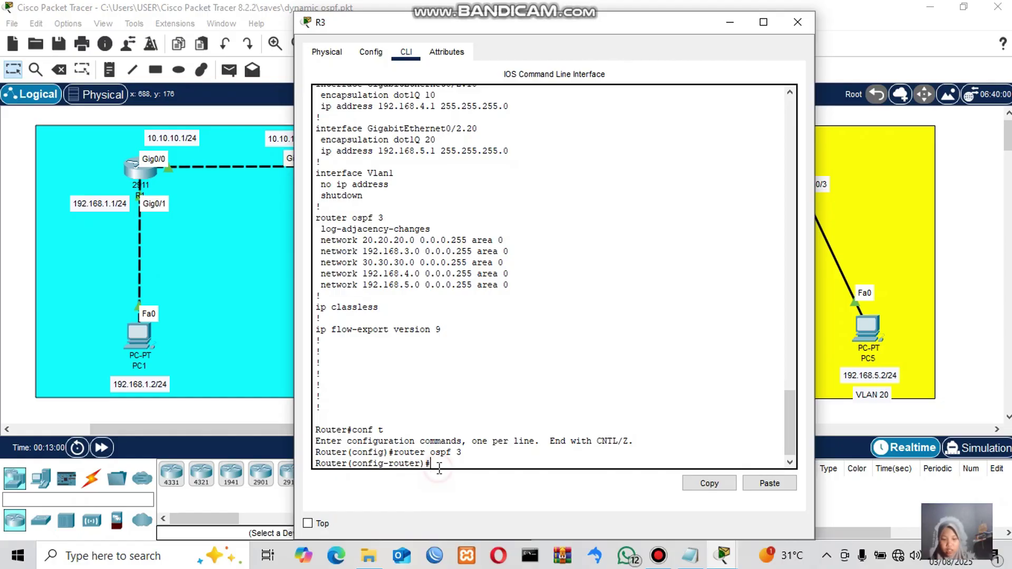
- Copy R3's 20.20.20.0 statement and remove it with no network 20.20.20.0 0.0.0.255 area 0
{"action": "type", "text": "ne"}
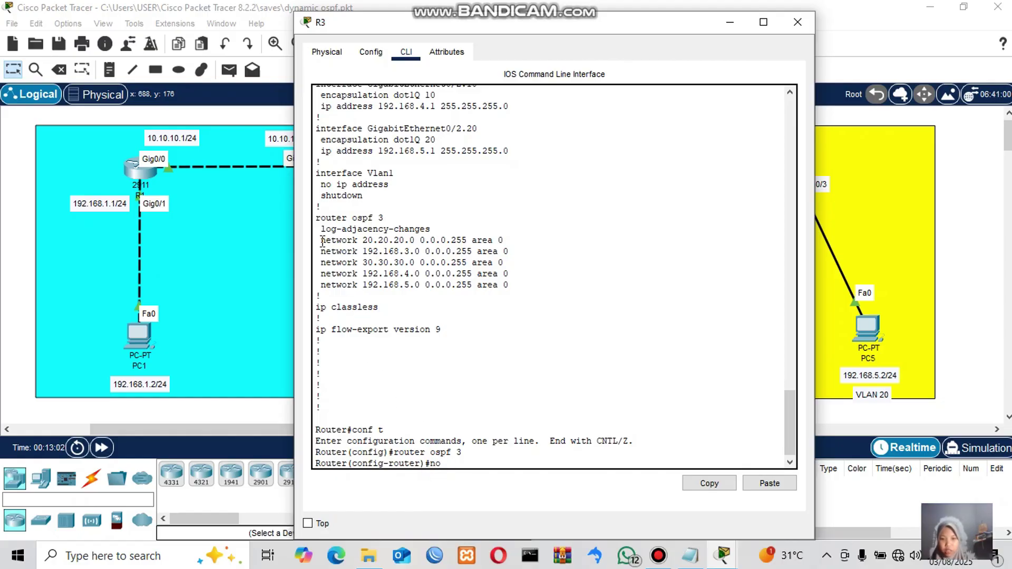
{"action": "left_click_drag", "start_coordinate": [322, 241], "coordinate": [509, 239]}
{"action": "right_click", "coordinate": [505, 240]}
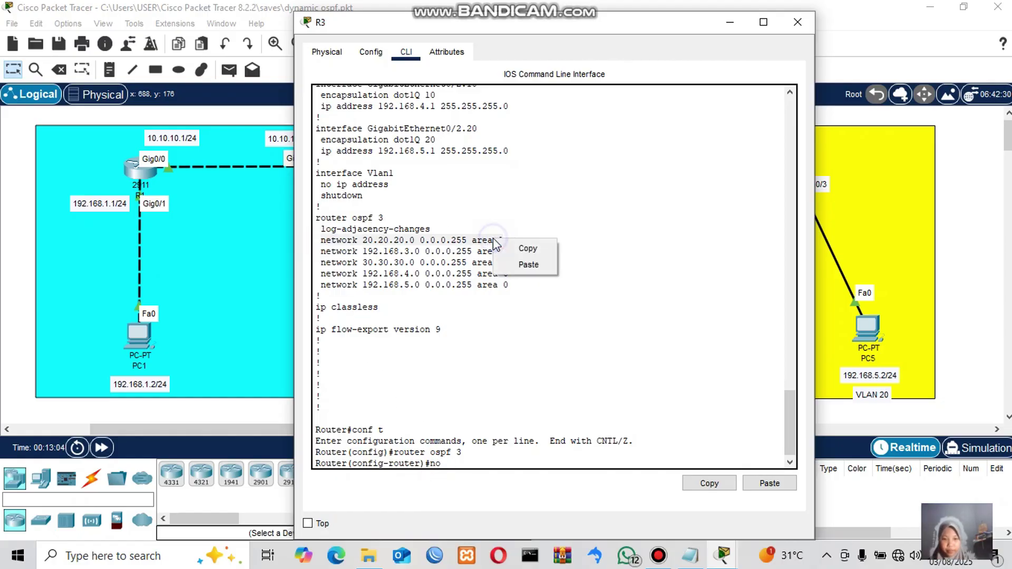
{"action": "left_click", "coordinate": [514, 248]}
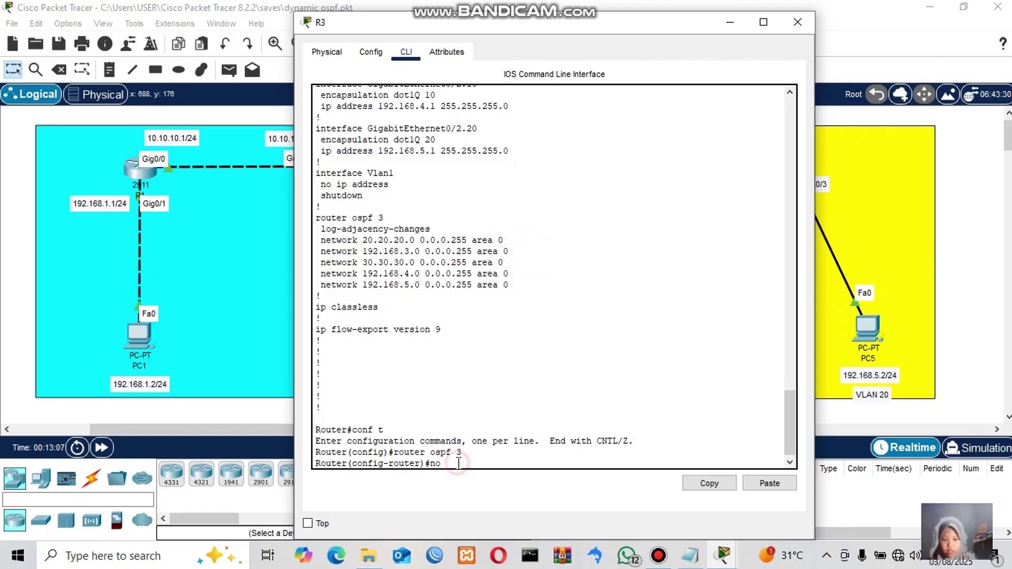
{"action": "right_click", "coordinate": [447, 460]}
{"action": "left_click", "coordinate": [482, 488]}
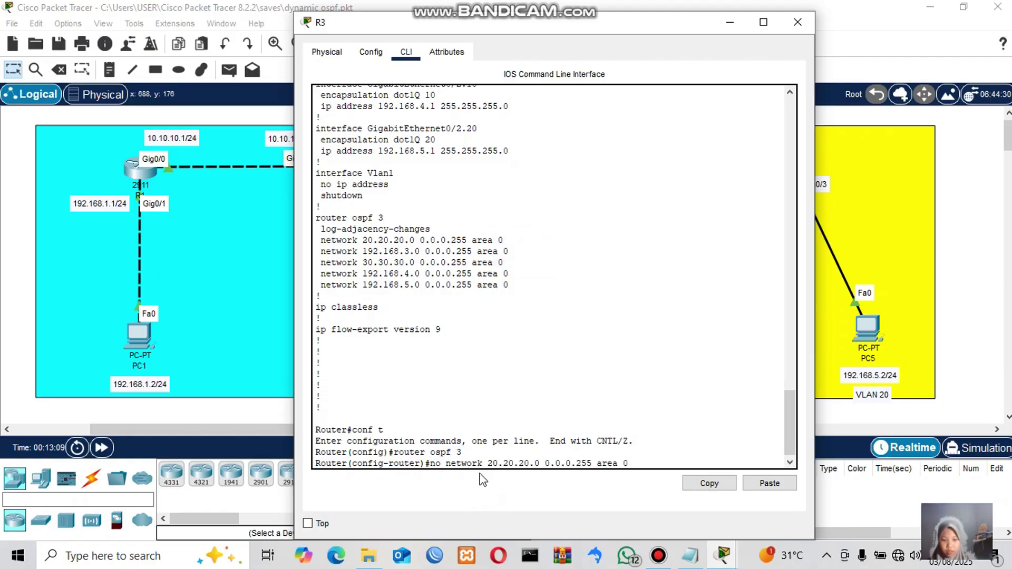
{"action": "key", "text": "Return"}
- Add the statement network 20.20.20.0 0.0.0.255 area 1 to R3's OSPF process
{"action": "right_click", "coordinate": [467, 457]}
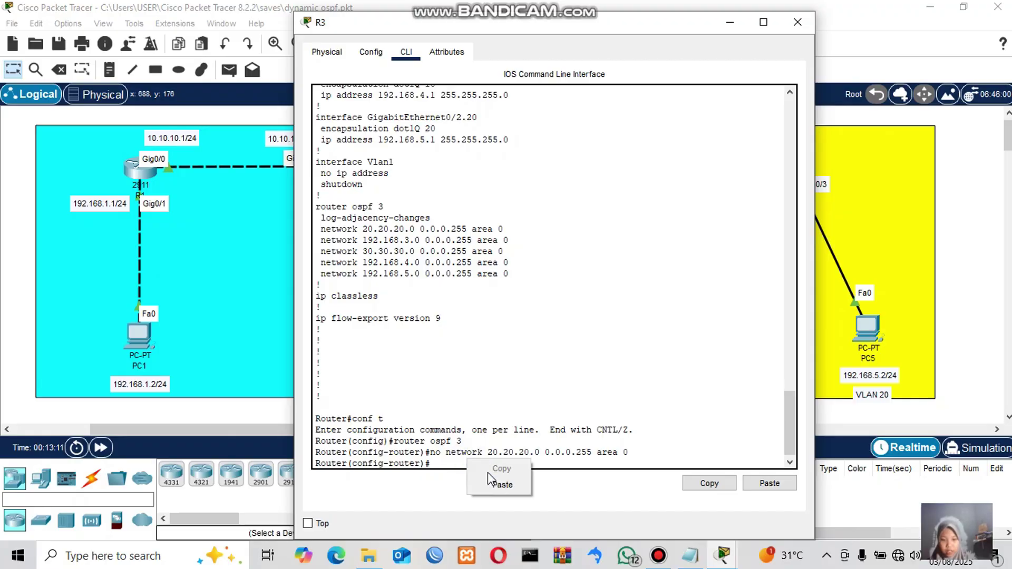
{"action": "left_click", "coordinate": [497, 489]}
{"action": "key", "text": "BackSpace"}
{"action": "type", "text": "1"}
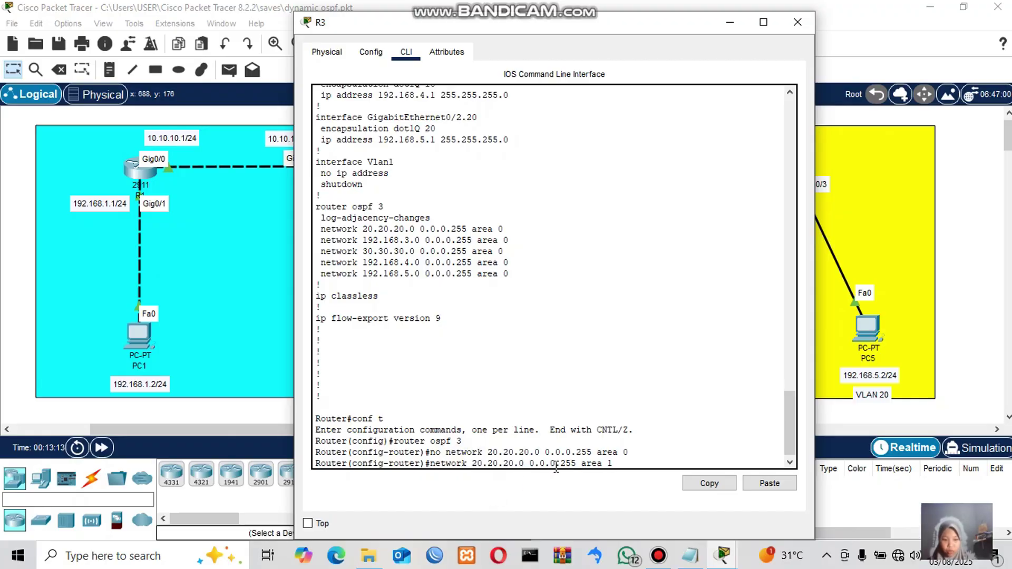
{"action": "key", "text": "Return"}
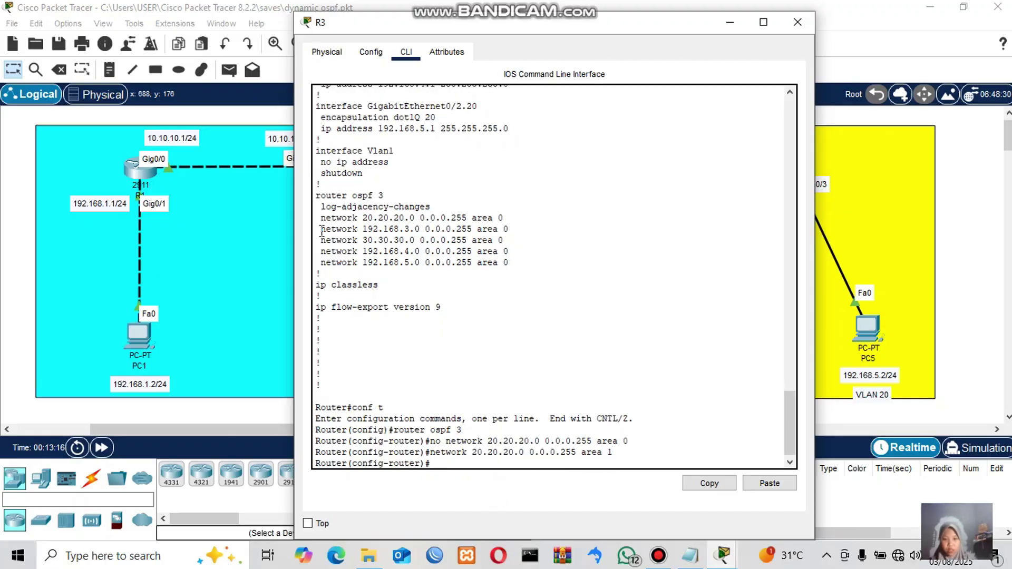
- Copy R3's 192.168.3.0 statement and remove it with no network 192.168.3.0 0.0.0.255 area 0
{"action": "left_click_drag", "start_coordinate": [320, 229], "coordinate": [531, 228]}
{"action": "right_click", "coordinate": [468, 230]}
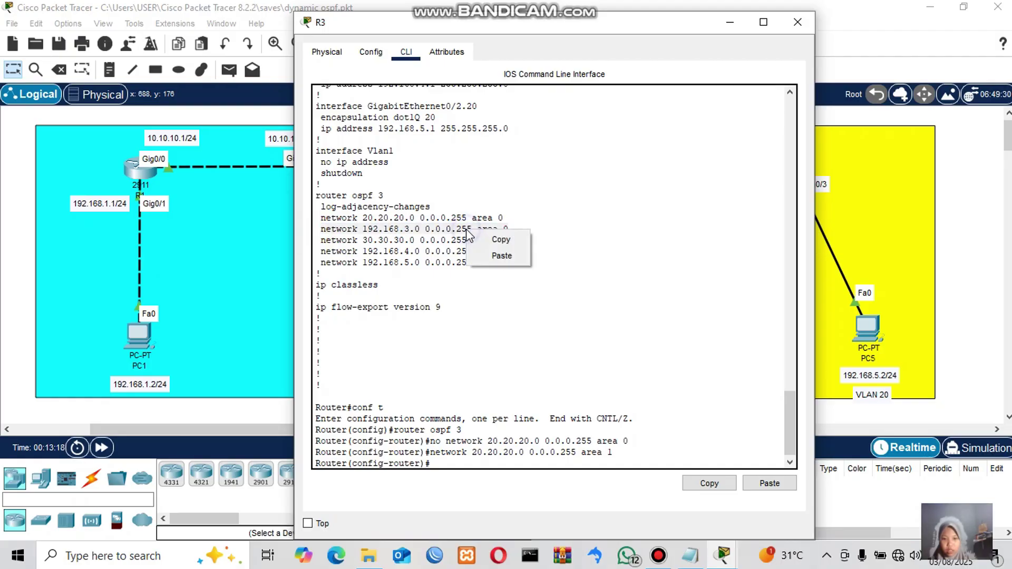
{"action": "left_click", "coordinate": [480, 241]}
{"action": "type", "text": "no"}
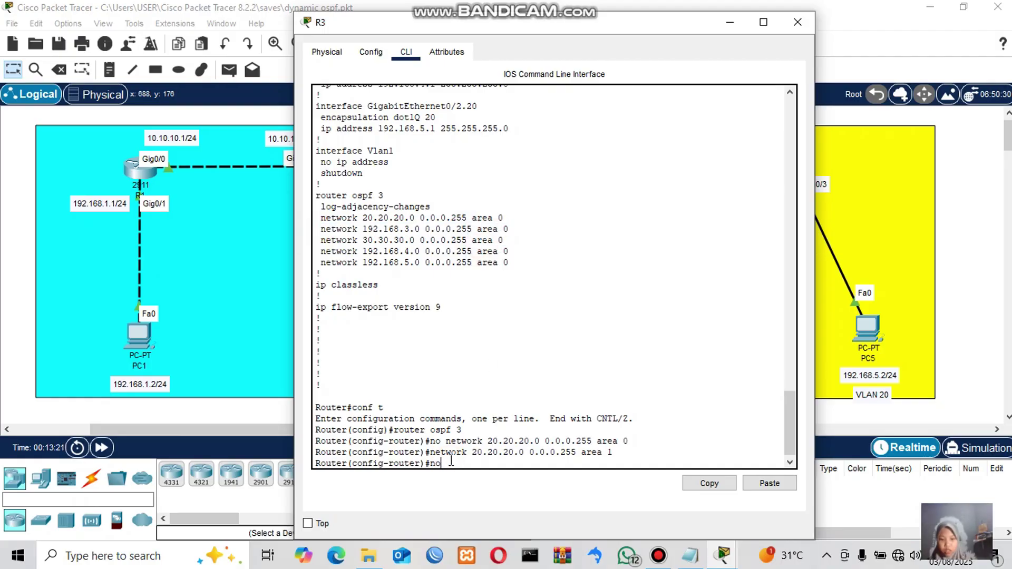
{"action": "right_click", "coordinate": [451, 462]}
{"action": "left_click", "coordinate": [472, 483]}
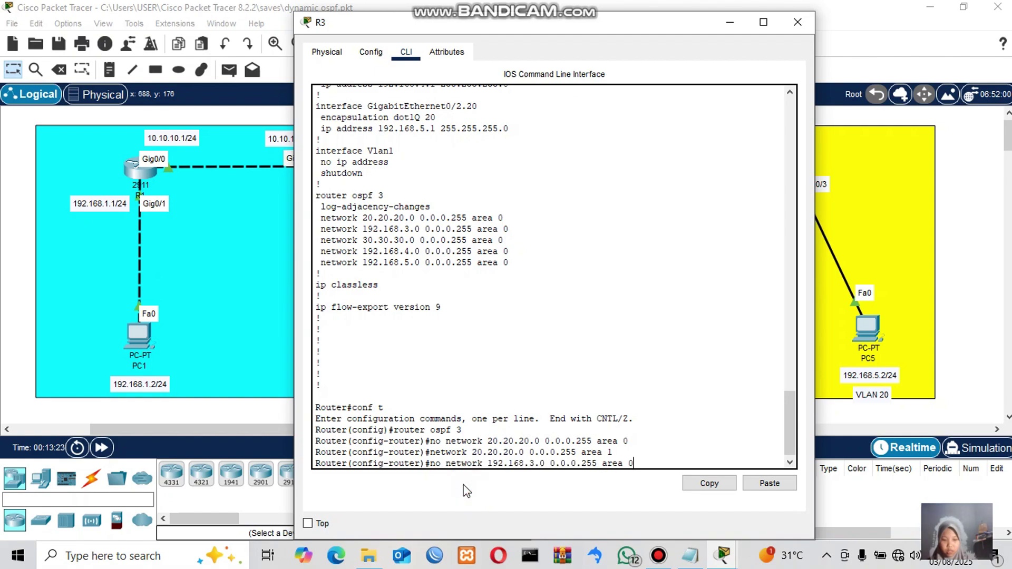
{"action": "key", "text": "Return"}
{"action": "key", "text": "Return"}
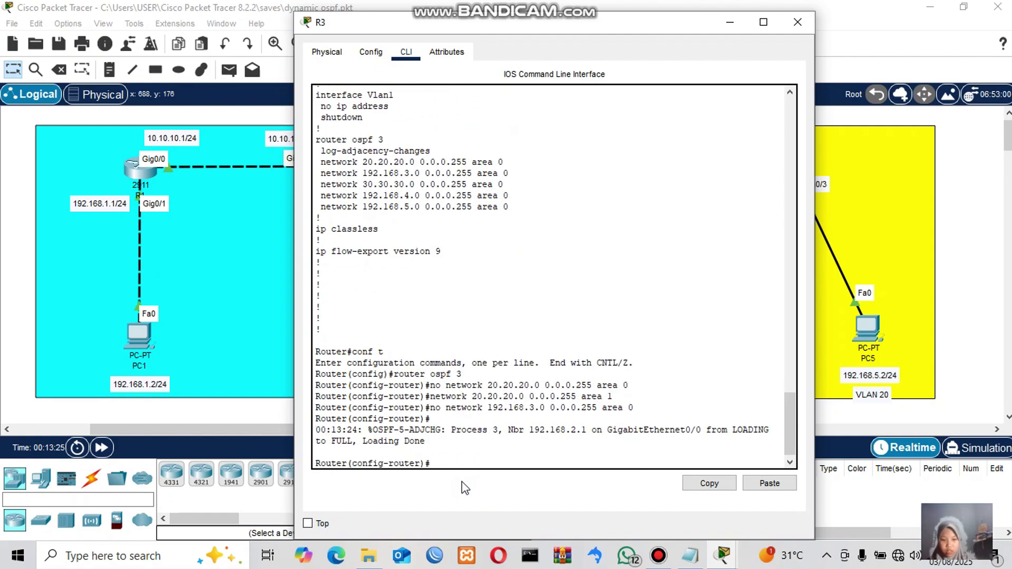
- Add the statement network 192.168.3.0 0.0.0.255 area 1 to R3's OSPF process
{"action": "right_click", "coordinate": [442, 461]}
{"action": "left_click", "coordinate": [472, 485]}
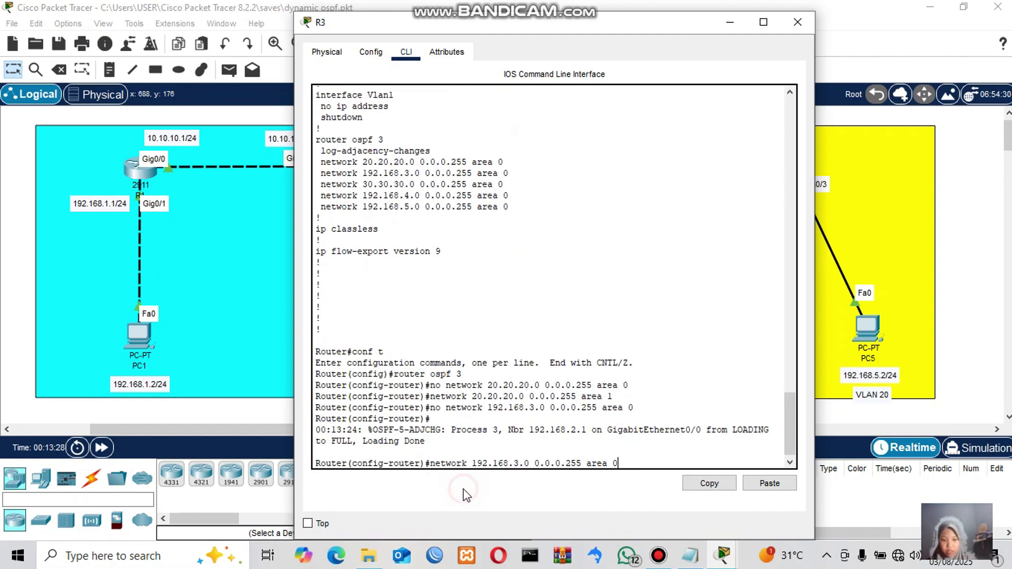
{"action": "key", "text": "BackSpace"}
{"action": "type", "text": "1"}
{"action": "key", "text": "Return"}
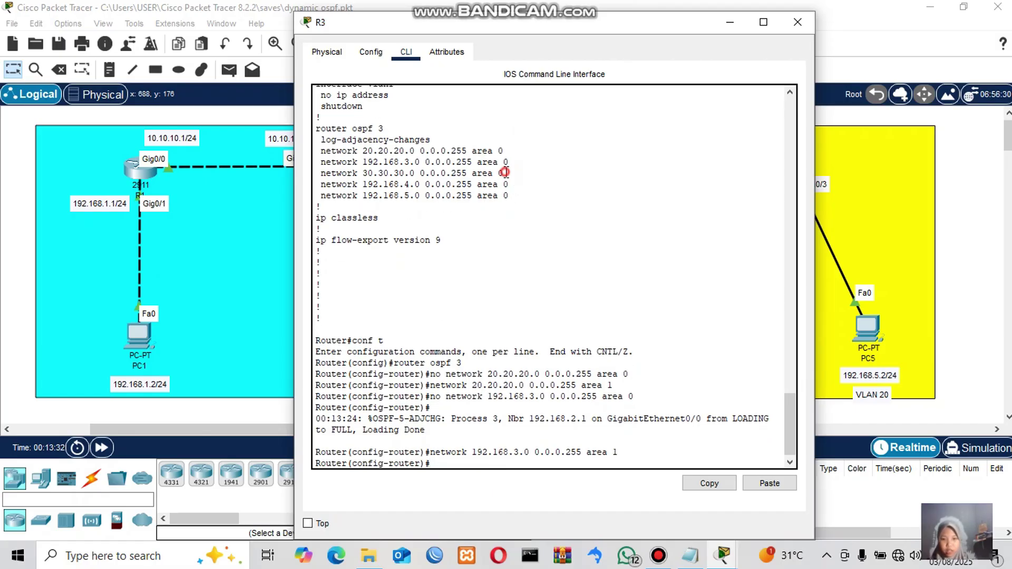
- Copy R3's 30.30.30.0 statement and remove it with no network 30.30.30.0 0.0.0.255 area 0
{"action": "left_click_drag", "start_coordinate": [504, 173], "coordinate": [318, 174]}
{"action": "right_click", "coordinate": [322, 178]}
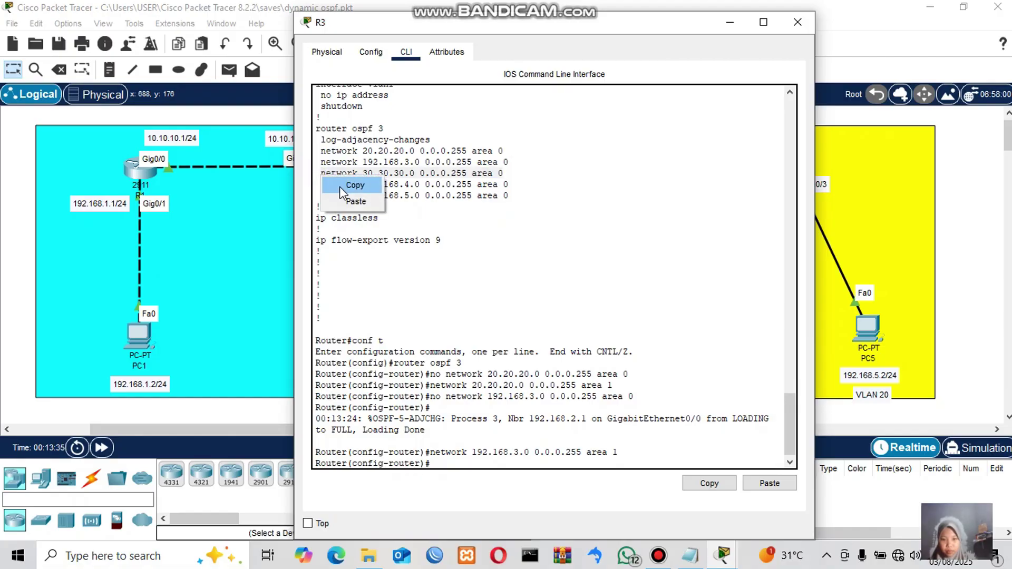
{"action": "left_click", "coordinate": [340, 187]}
{"action": "left_click", "coordinate": [445, 463]}
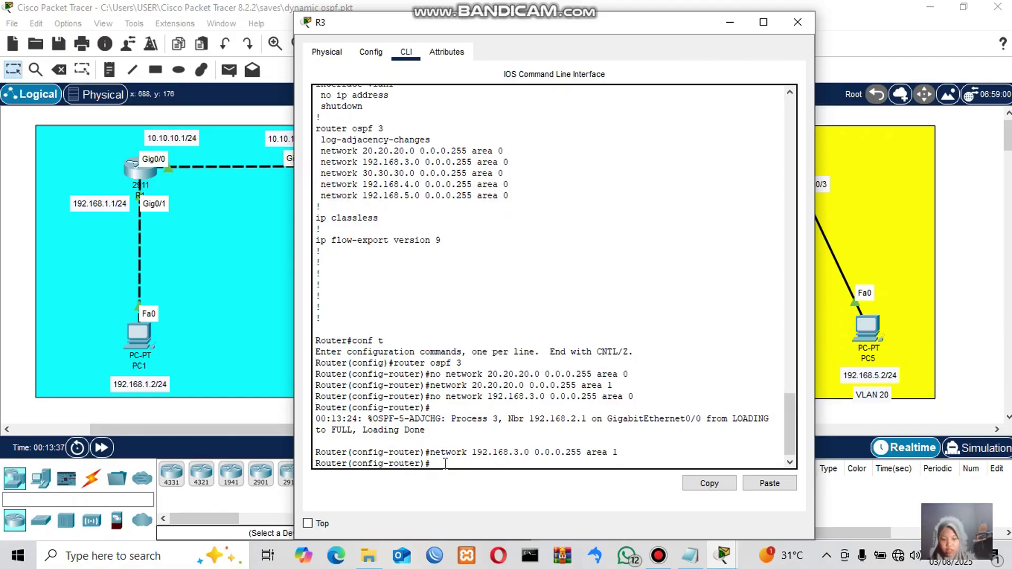
{"action": "right_click", "coordinate": [445, 463]}
{"action": "left_click", "coordinate": [459, 493]}
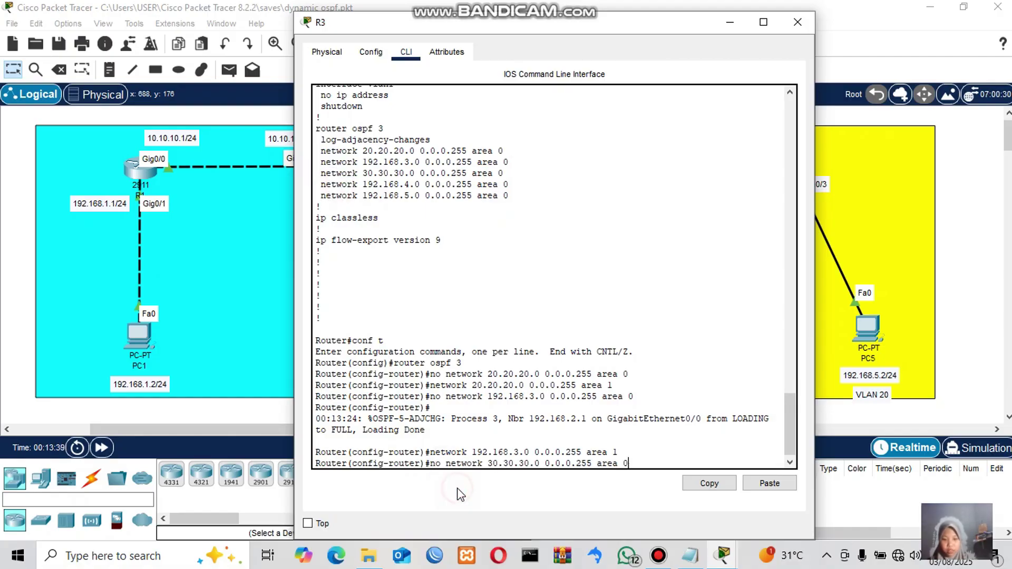
{"action": "key", "text": "Return"}
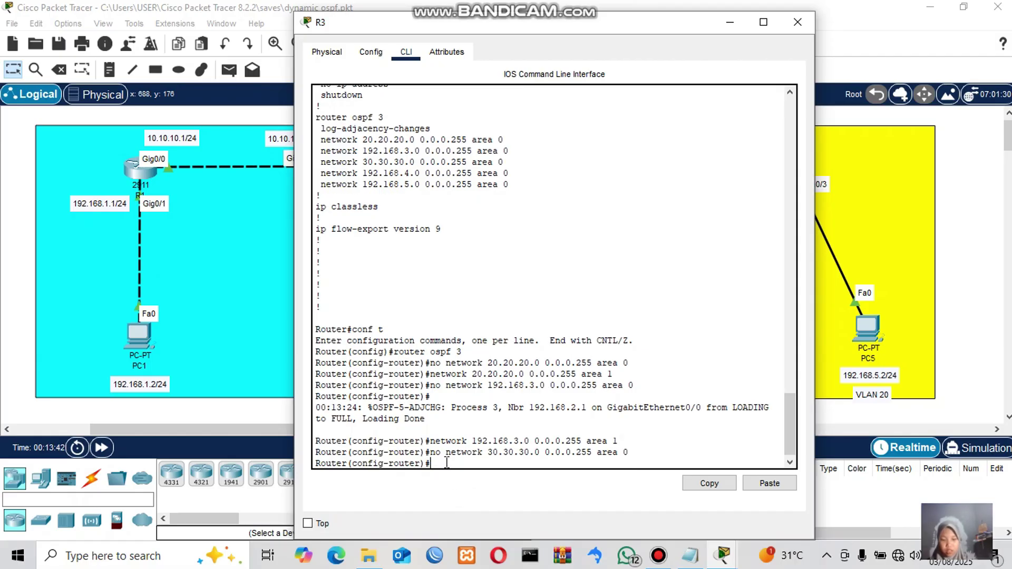
- Add the statement network 30.30.30.0 0.0.0.255 area 1 to R3's OSPF process
{"action": "right_click", "coordinate": [446, 463]}
{"action": "left_click", "coordinate": [480, 490]}
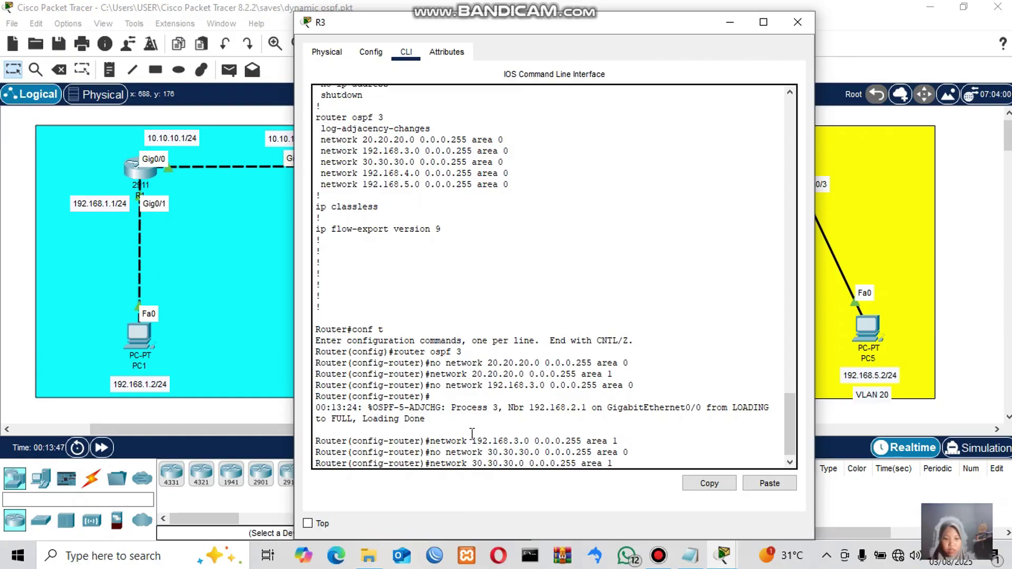
{"action": "key", "text": "Return"}
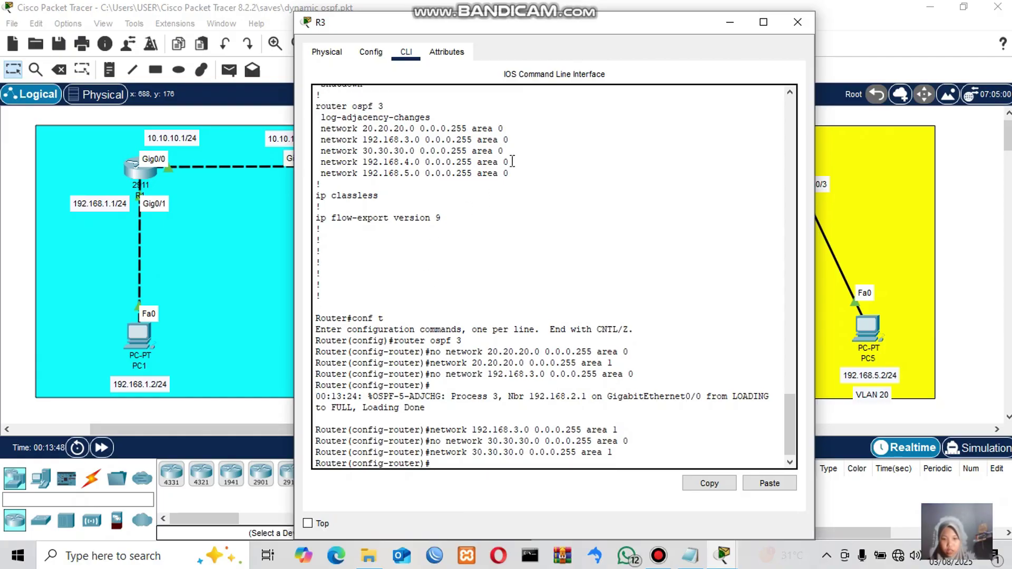
- Copy R3's 192.168.4.0 statement and remove it with no network 192.168.4.0 0.0.0.255 area 0
{"action": "left_click_drag", "start_coordinate": [509, 162], "coordinate": [323, 161]}
{"action": "right_click", "coordinate": [323, 161]}
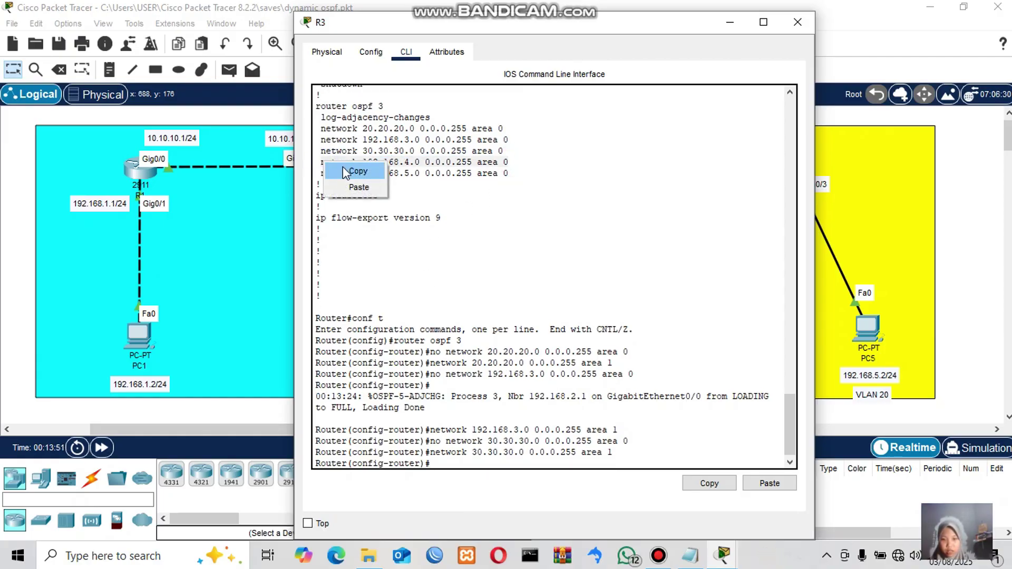
{"action": "left_click", "coordinate": [345, 170]}
{"action": "left_click", "coordinate": [473, 458]}
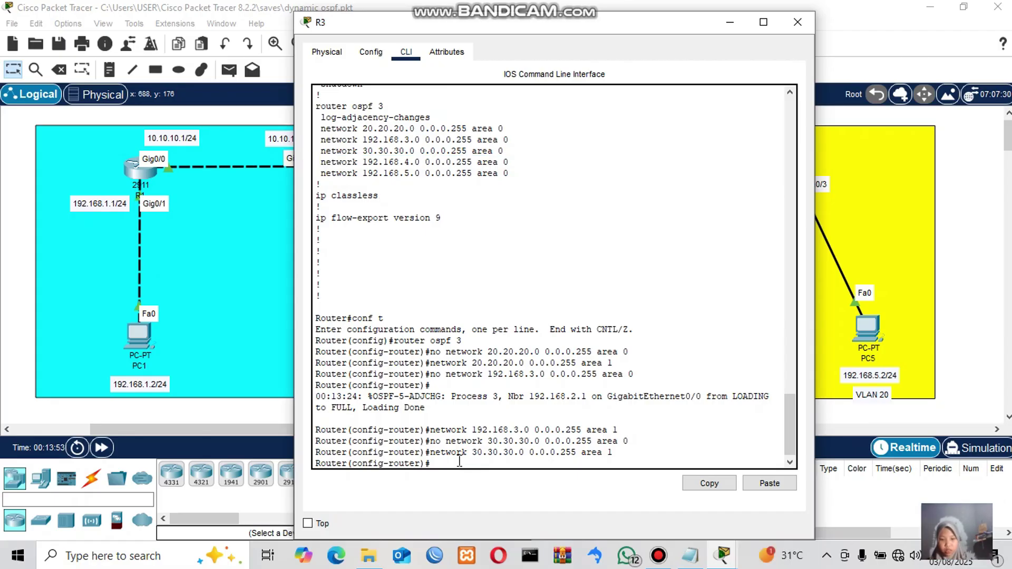
{"action": "type", "text": "no"}
{"action": "right_click", "coordinate": [455, 462]}
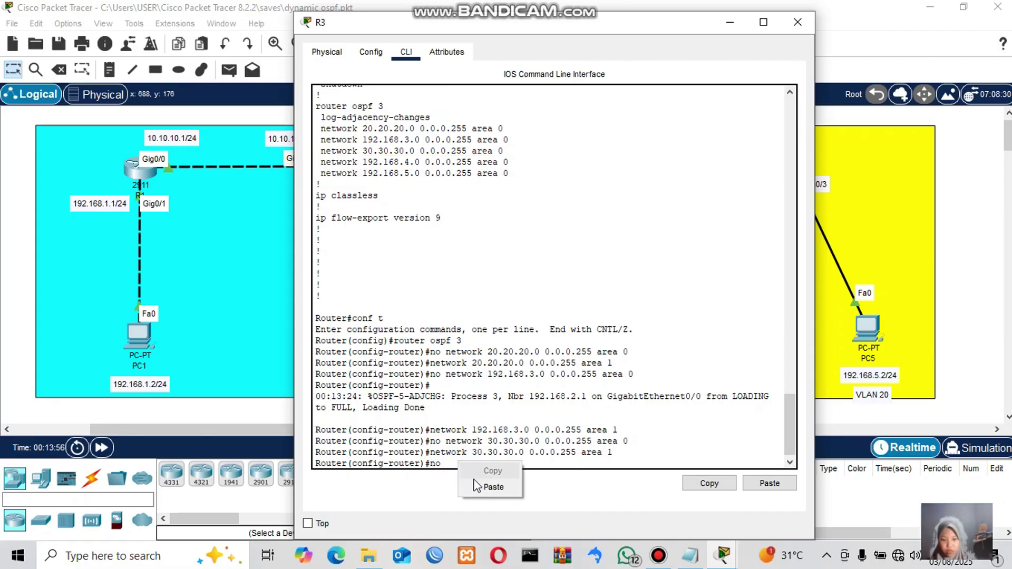
{"action": "left_click", "coordinate": [510, 485]}
{"action": "key", "text": "Return"}
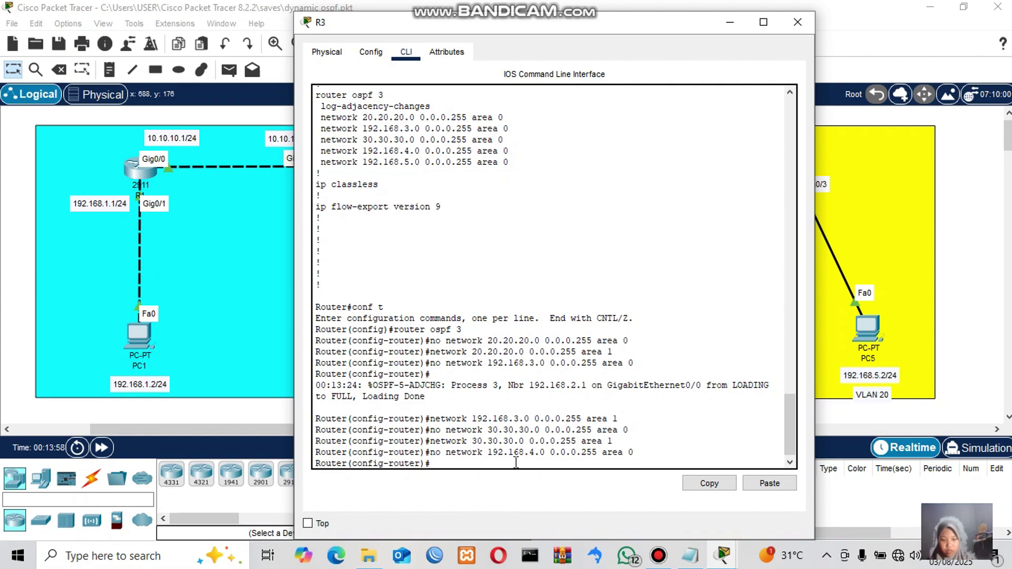
- Add the statement network 192.168.4.0 0.0.0.255 area 1 to R3's OSPF process
{"action": "right_click", "coordinate": [514, 462]}
{"action": "left_click", "coordinate": [547, 488]}
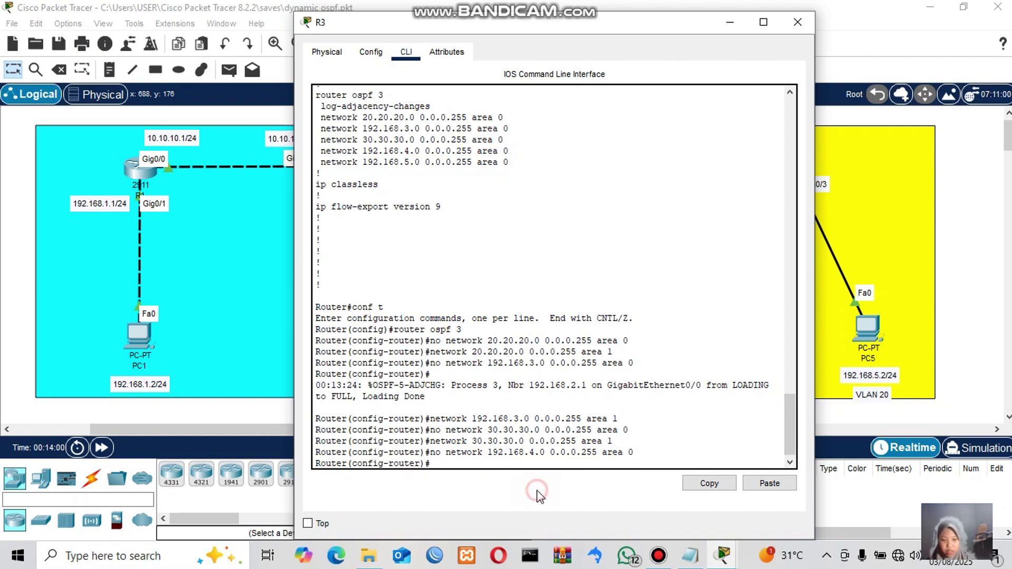
{"action": "type", "text": "192.168.4.0 0.0.0.255 area 1"}
{"action": "key", "text": "Return"}
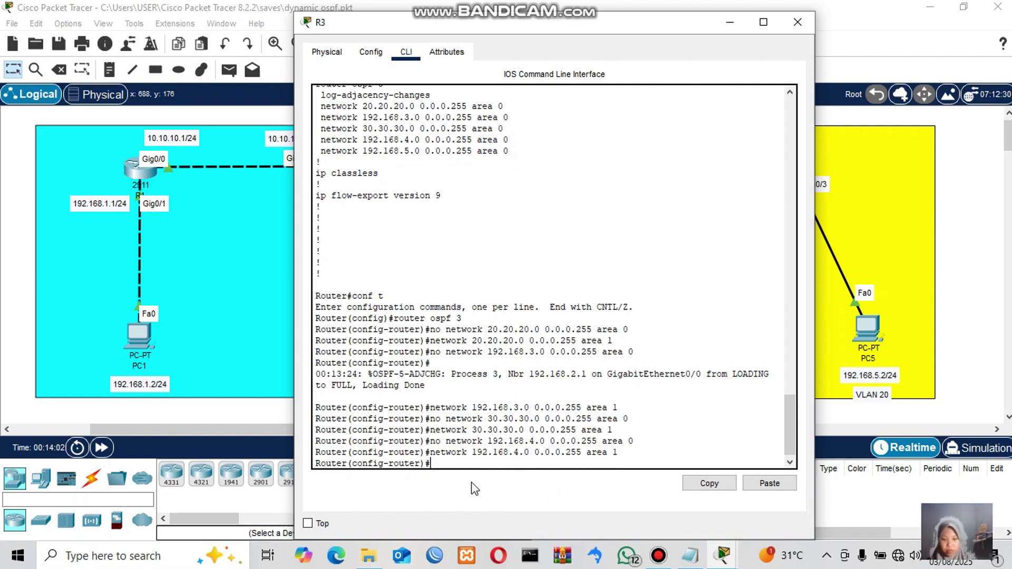
- Copy R3's 192.168.5.0 statement and remove it with no network 192.168.5.0 0.0.0.255 area 0
{"action": "left_click_drag", "start_coordinate": [518, 148], "coordinate": [317, 150]}
{"action": "right_click", "coordinate": [324, 152]}
{"action": "left_click", "coordinate": [346, 162]}
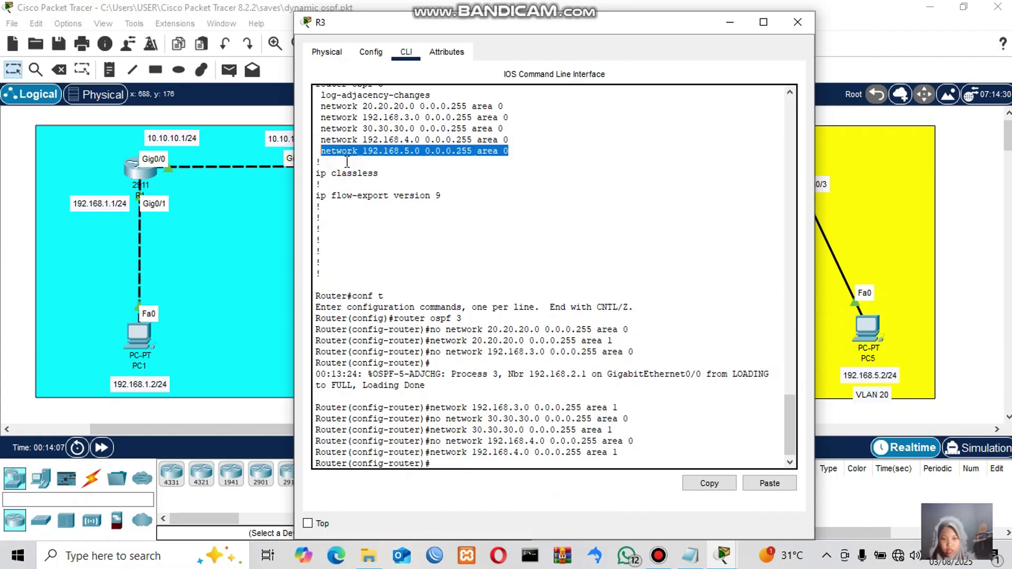
{"action": "left_click", "coordinate": [461, 463]}
{"action": "type", "text": "no"}
{"action": "right_click", "coordinate": [461, 463]}
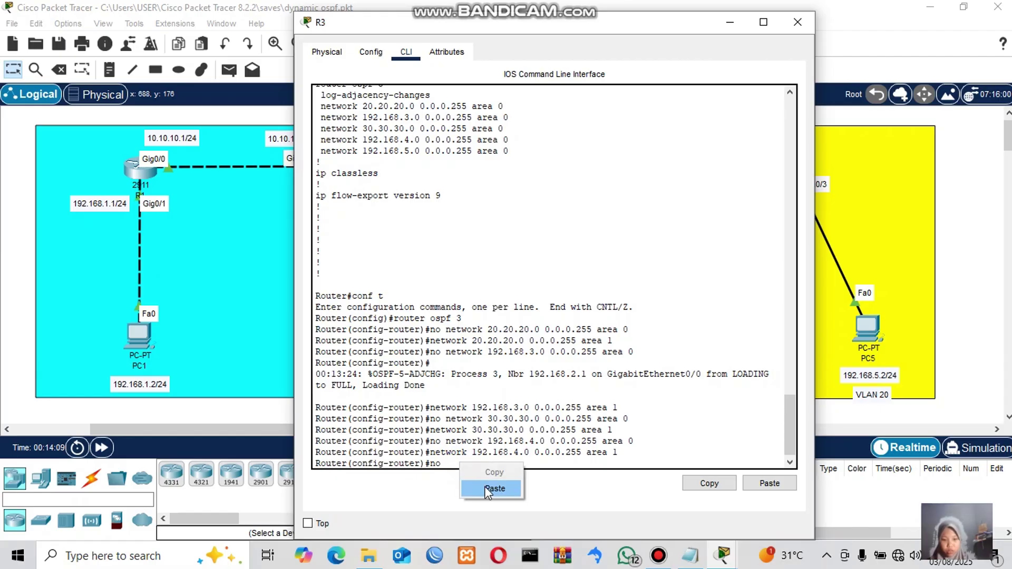
{"action": "left_click", "coordinate": [490, 486]}
{"action": "key", "text": "Return"}
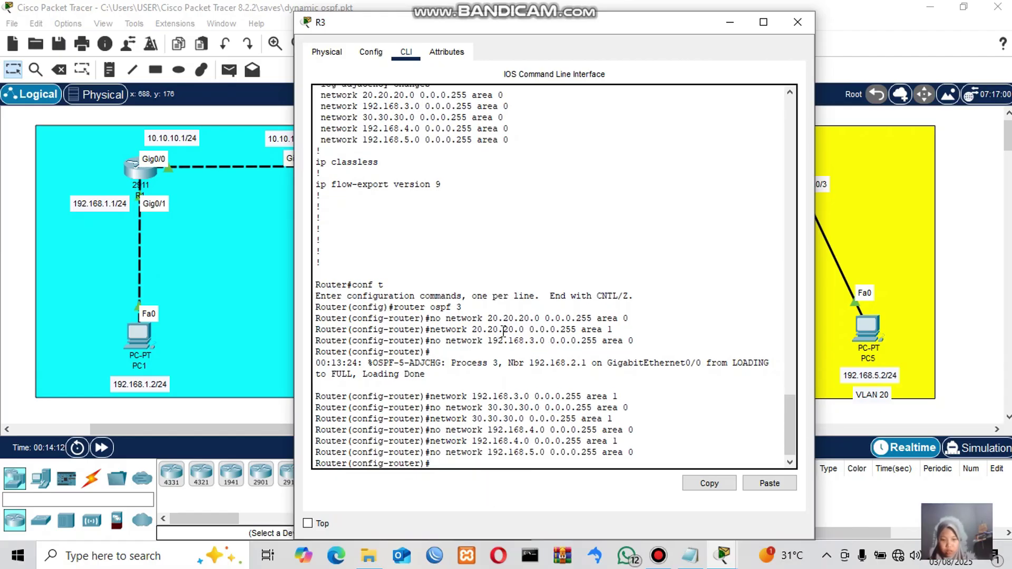
- Add the statement network 192.168.5.0 0.0.0.255 area 1 to R3's OSPF process
{"action": "right_click", "coordinate": [456, 465]}
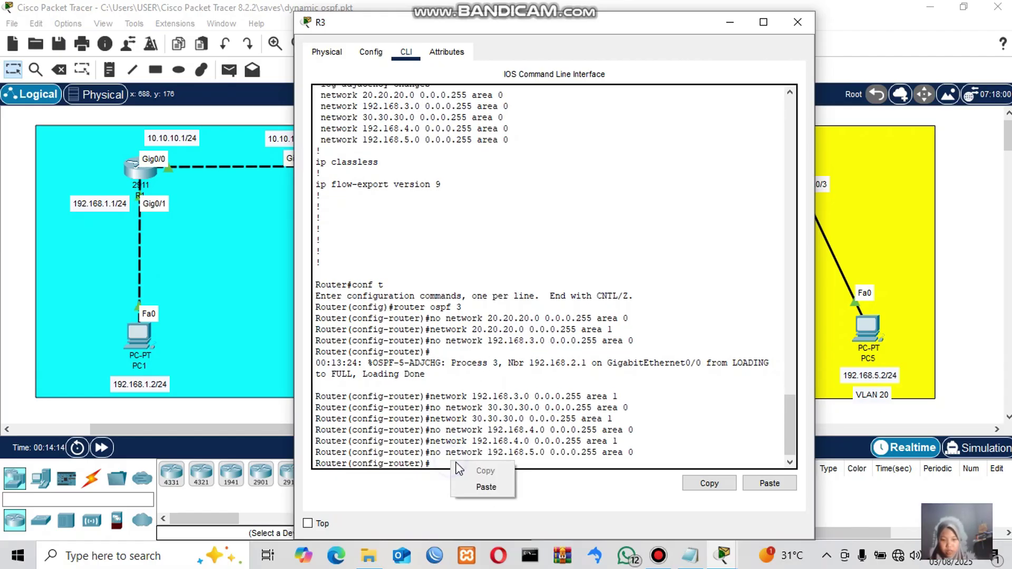
{"action": "left_click", "coordinate": [484, 487]}
{"action": "type", "text": "192.168.5.0 0.0.0.255 area"}
{"action": "key", "text": "Return"}
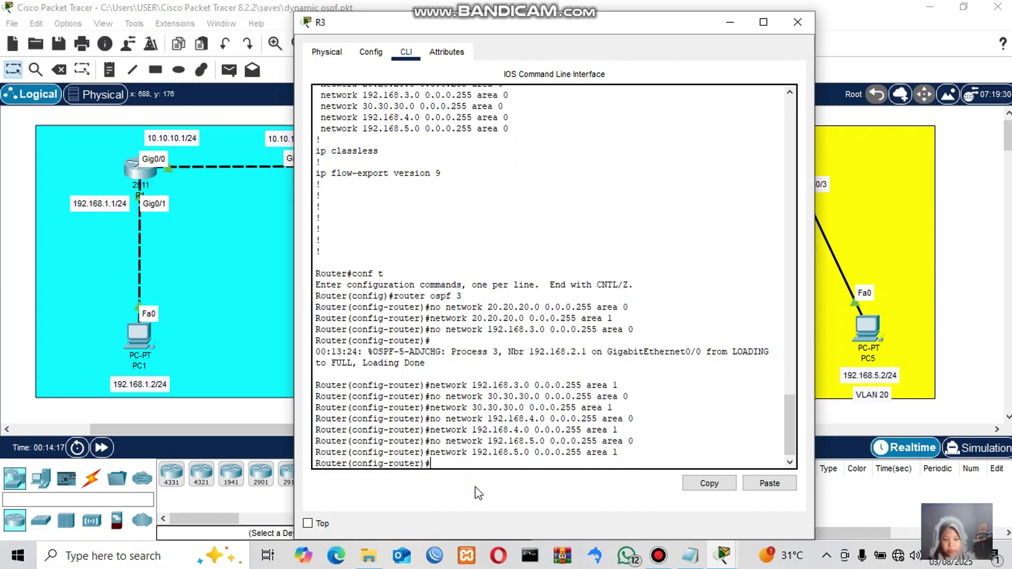
- Display R3's running configuration from router configuration mode, paging through to the router ospf 3 section
{"action": "type", "text": "do sh"}
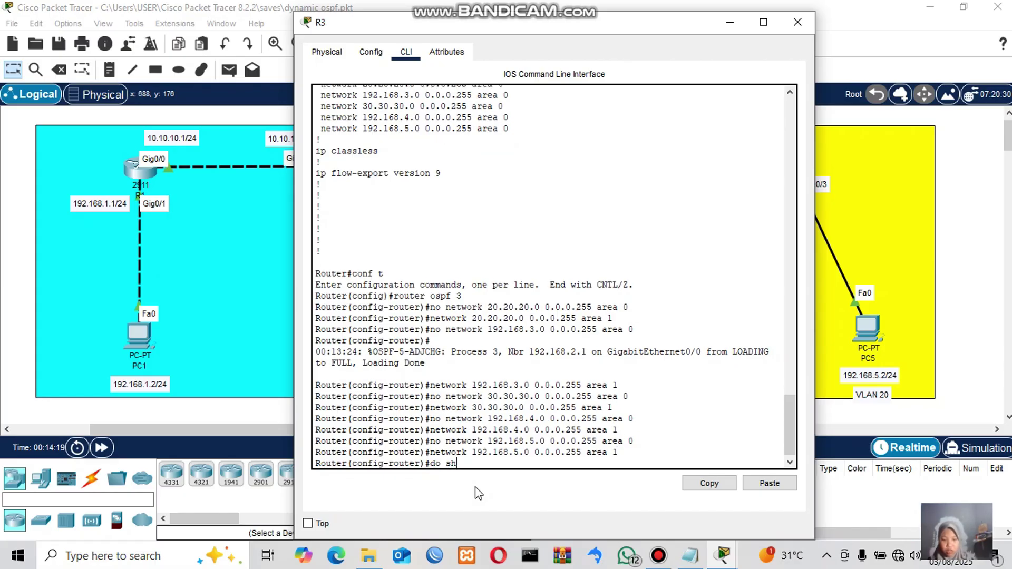
{"action": "key", "text": "Return"}
{"action": "key", "text": "space"}
{"action": "key", "text": "space"}
{"action": "key", "text": "space"}
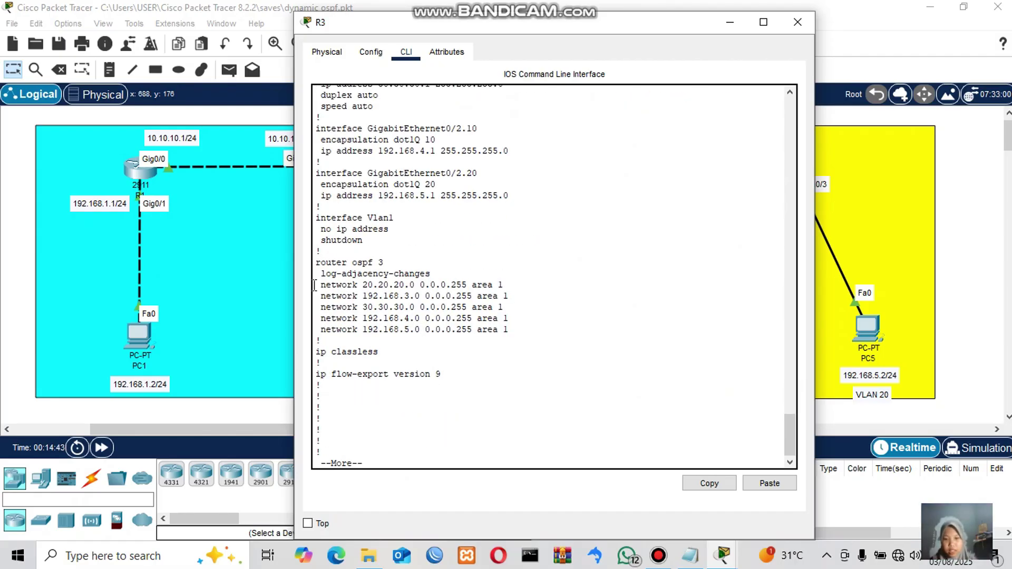
- Check the area of each network statement under router ospf 3, and close R3's window
{"action": "mouse_move", "coordinate": [316, 284]}
{"action": "left_mouse_down"}
{"action": "mouse_move", "coordinate": [520, 337]}
{"action": "mouse_move", "coordinate": [508, 322]}
{"action": "mouse_move", "coordinate": [315, 286]}
{"action": "left_mouse_up"}
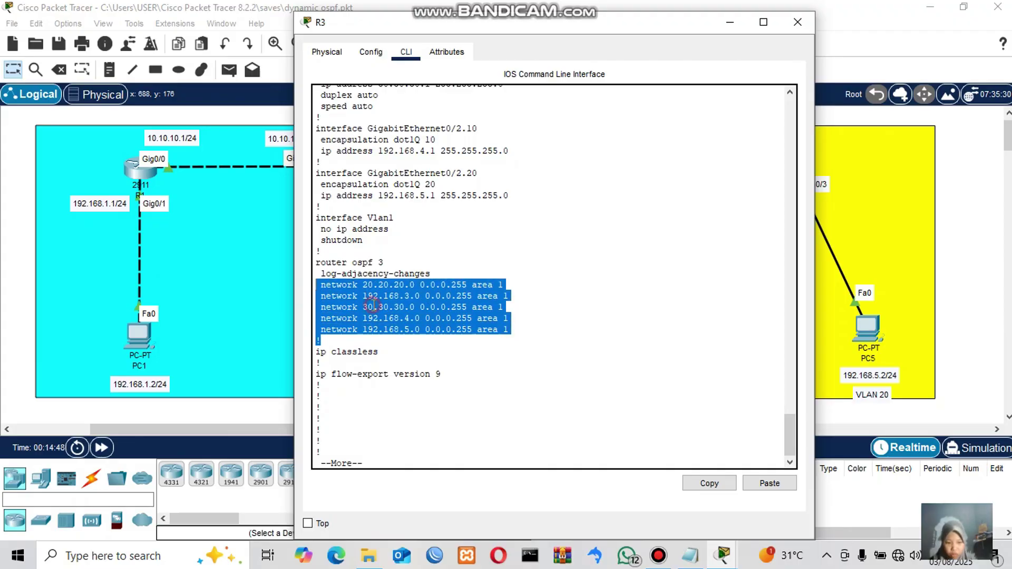
{"action": "left_click", "coordinate": [373, 306]}
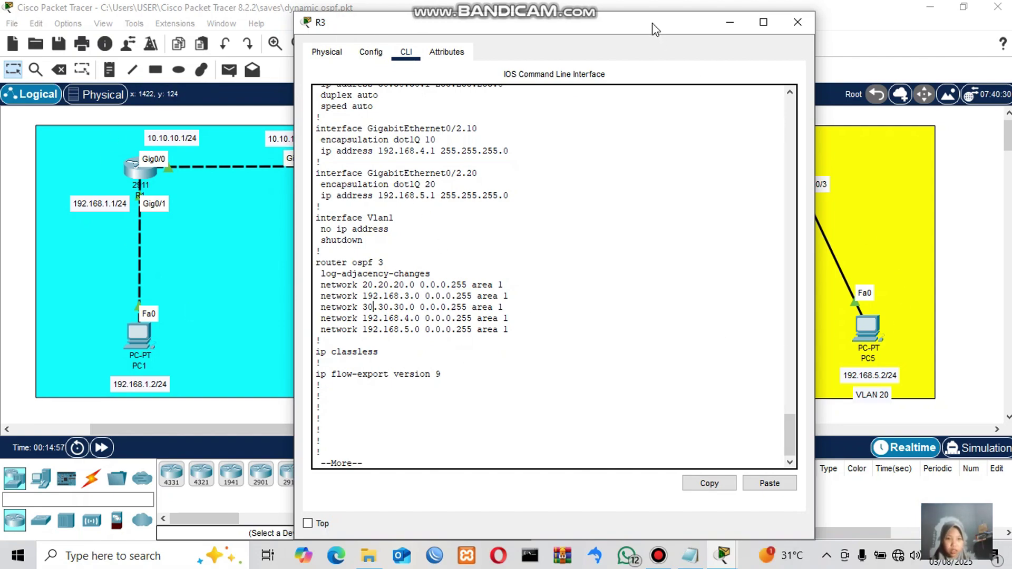
{"action": "left_click_drag", "start_coordinate": [653, 23], "coordinate": [514, 22]}
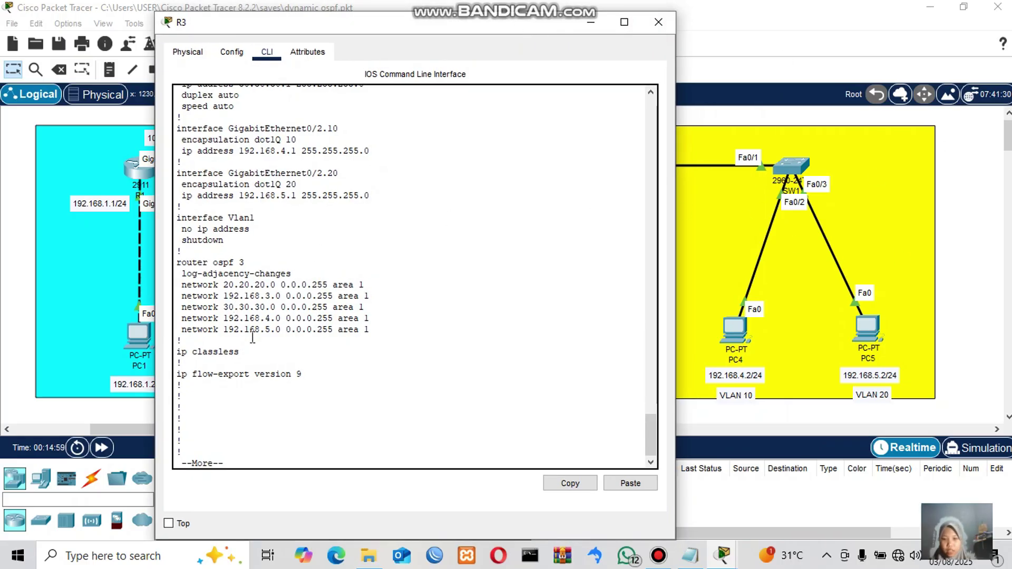
{"action": "left_click_drag", "start_coordinate": [266, 319], "coordinate": [382, 339]}
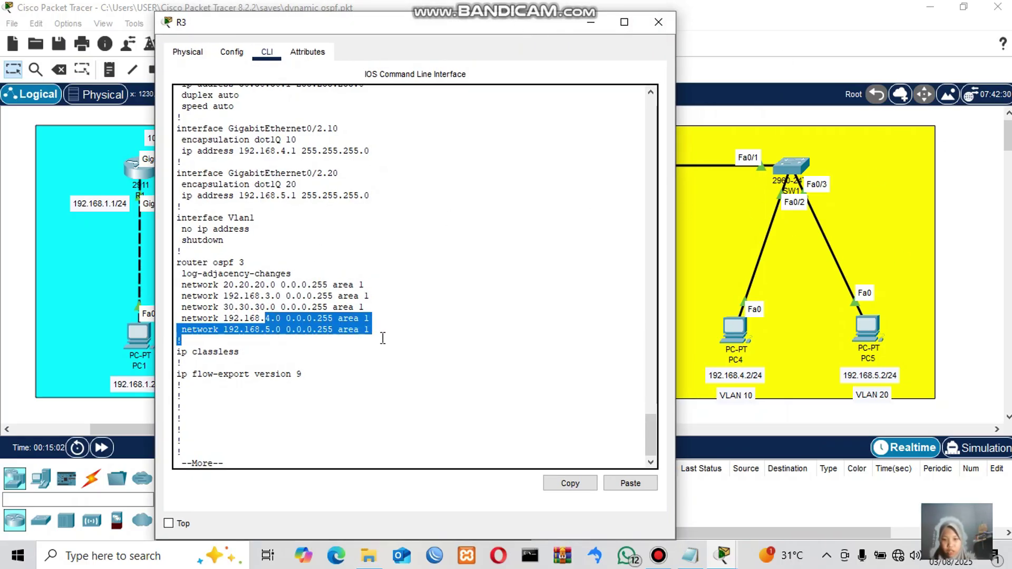
{"action": "left_click", "coordinate": [382, 339]}
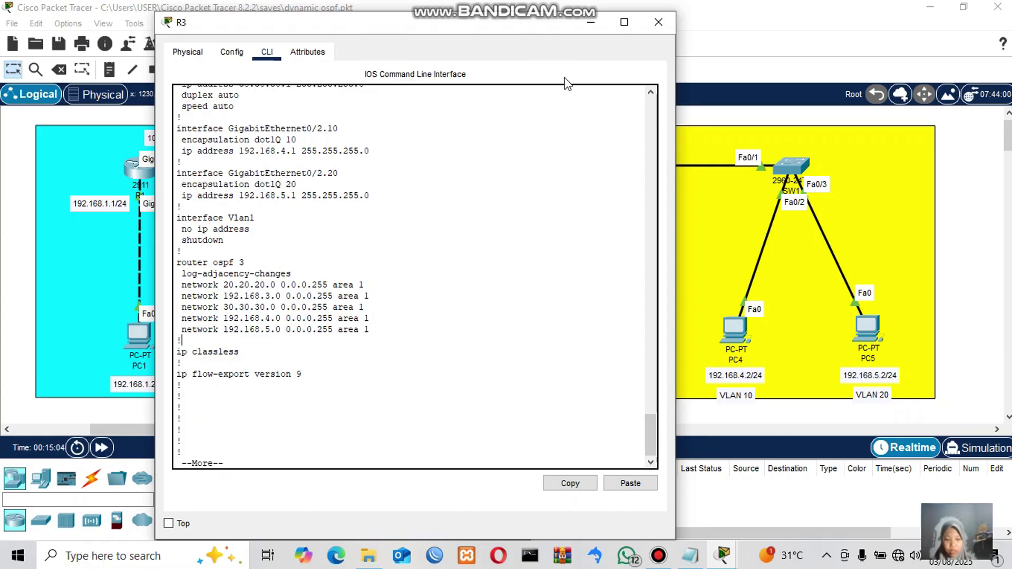
{"action": "left_click", "coordinate": [659, 22]}
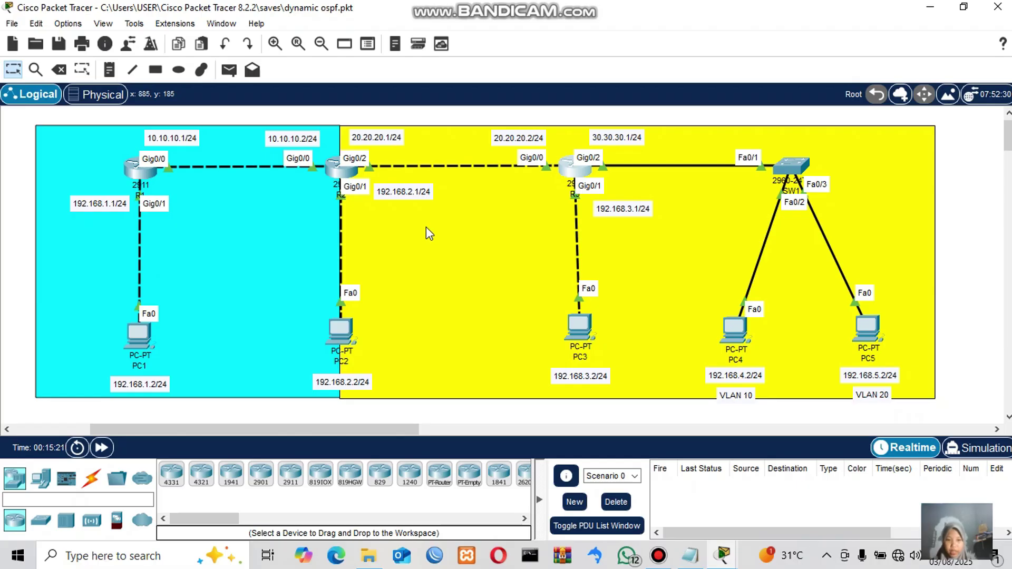
- Reopen R3's CLI, abort the unfinished configuration listing and display the full routing table with do sh ip route
{"action": "left_click", "coordinate": [568, 169]}
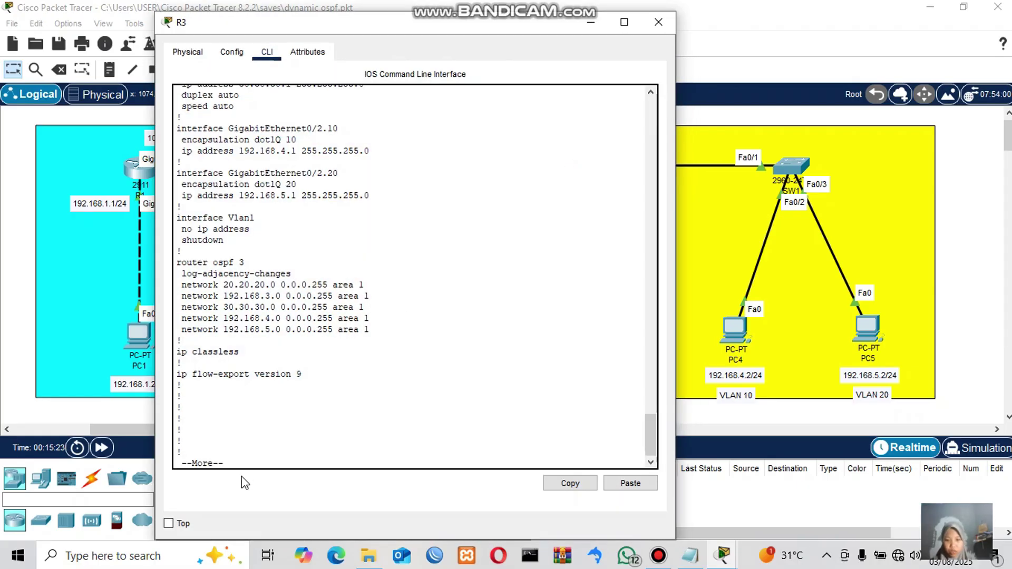
{"action": "left_click", "coordinate": [244, 464]}
{"action": "key", "text": "ctrl+c"}
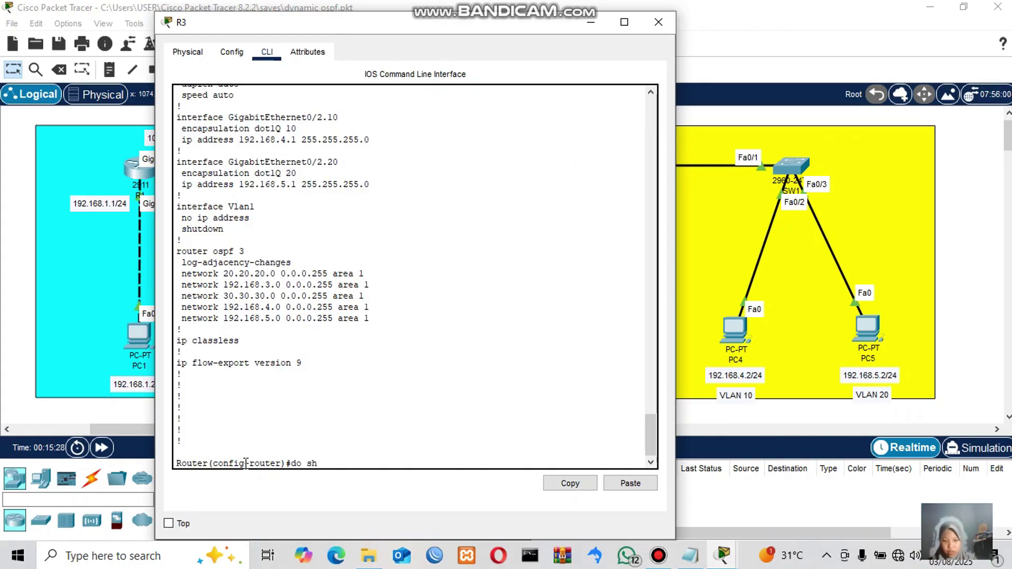
{"action": "type", "text": "do sh ip route"}
{"action": "key", "text": "Return"}
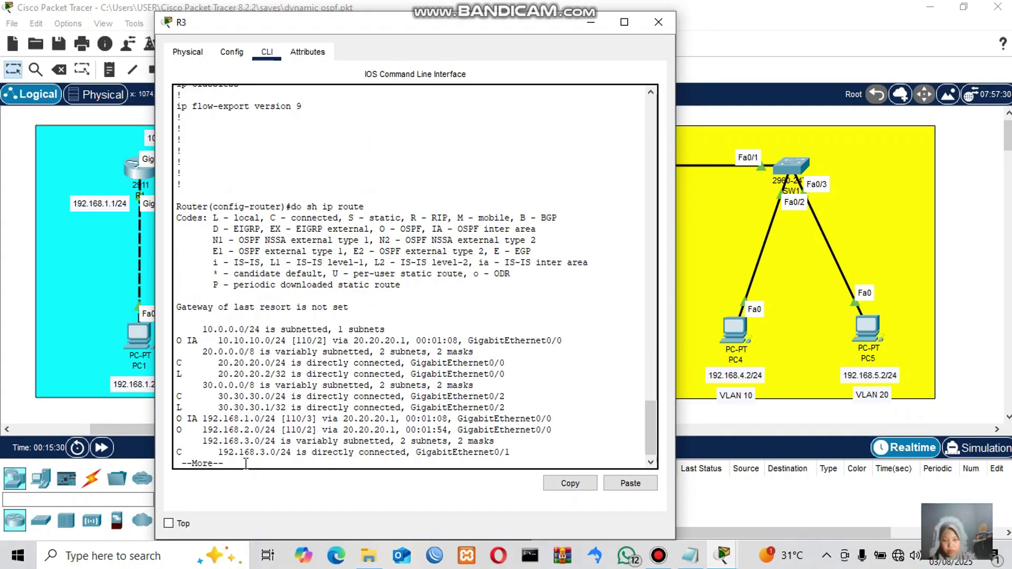
{"action": "key", "text": "space"}
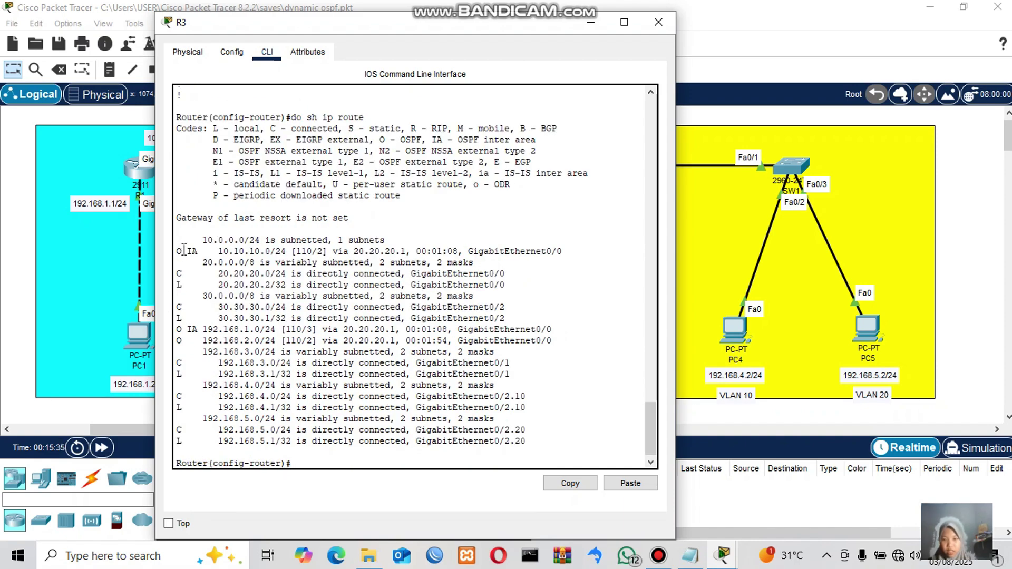
- Examine the OSPF inter-area (IA) code and the routes marked O IA in R3's routing table, and close R3's window
{"action": "left_click_drag", "start_coordinate": [184, 250], "coordinate": [269, 263]}
{"action": "left_click", "coordinate": [363, 309]}
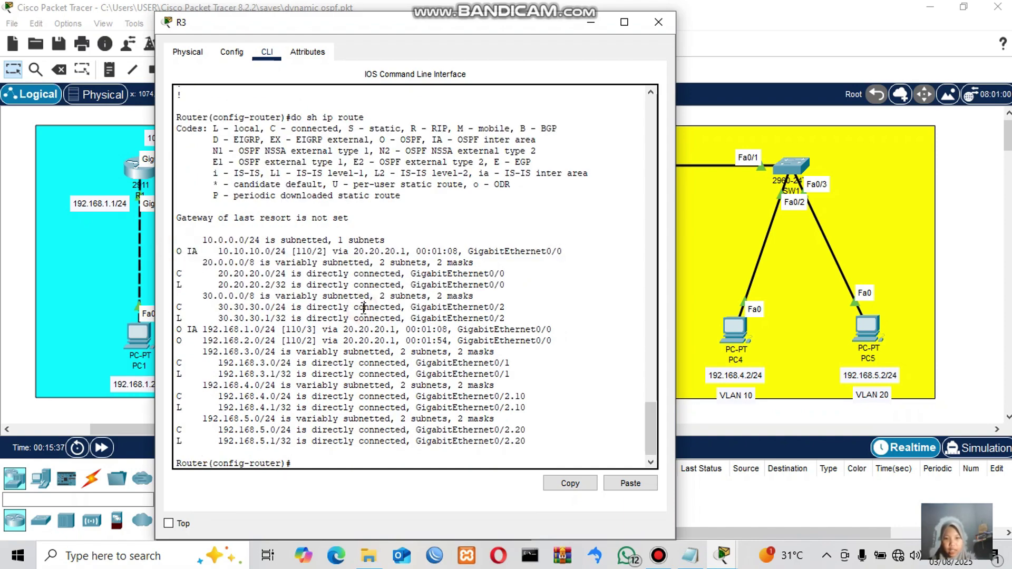
{"action": "left_click_drag", "start_coordinate": [432, 141], "coordinate": [536, 140]}
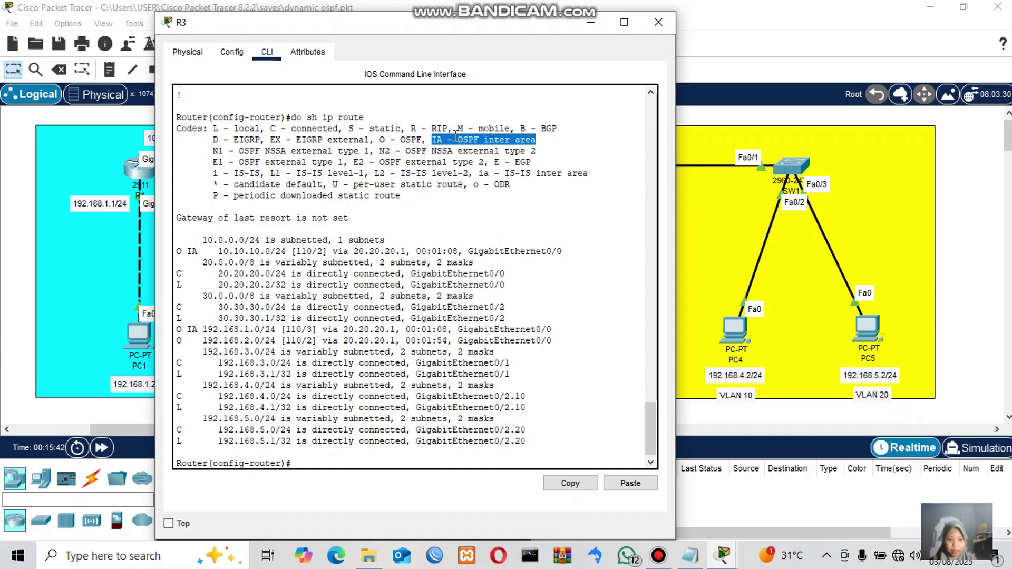
{"action": "left_click_drag", "start_coordinate": [187, 251], "coordinate": [228, 251]}
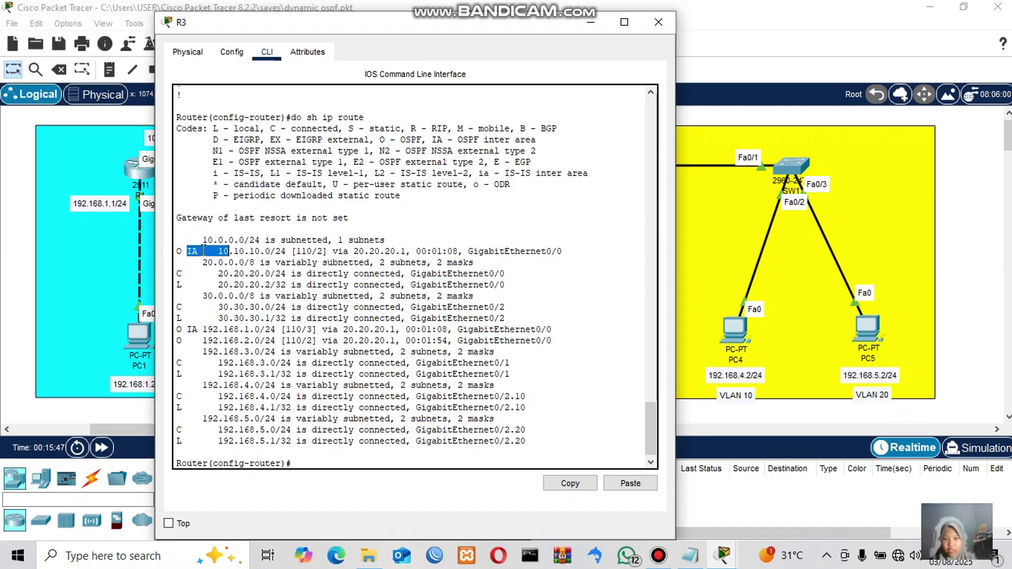
{"action": "triple_click", "coordinate": [176, 251]}
{"action": "left_click", "coordinate": [252, 250]}
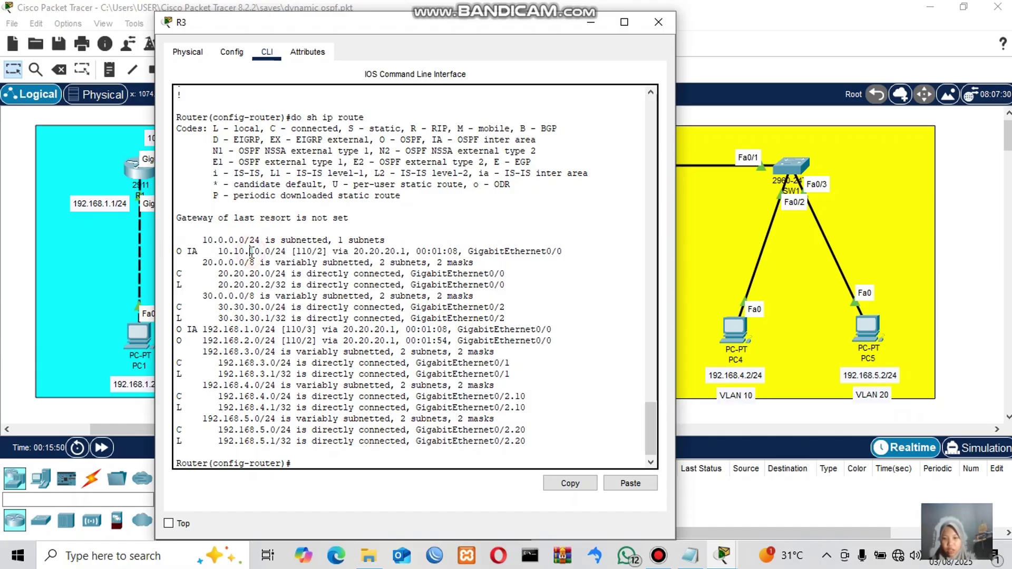
{"action": "left_click_drag", "start_coordinate": [187, 251], "coordinate": [304, 255]}
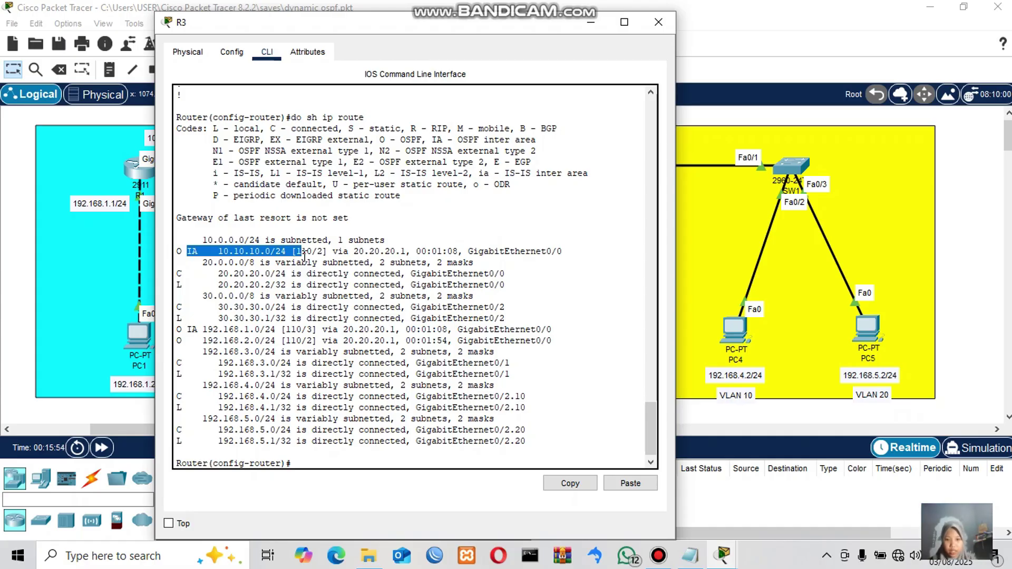
{"action": "left_click", "coordinate": [304, 256]}
{"action": "left_click_drag", "start_coordinate": [187, 329], "coordinate": [264, 332]}
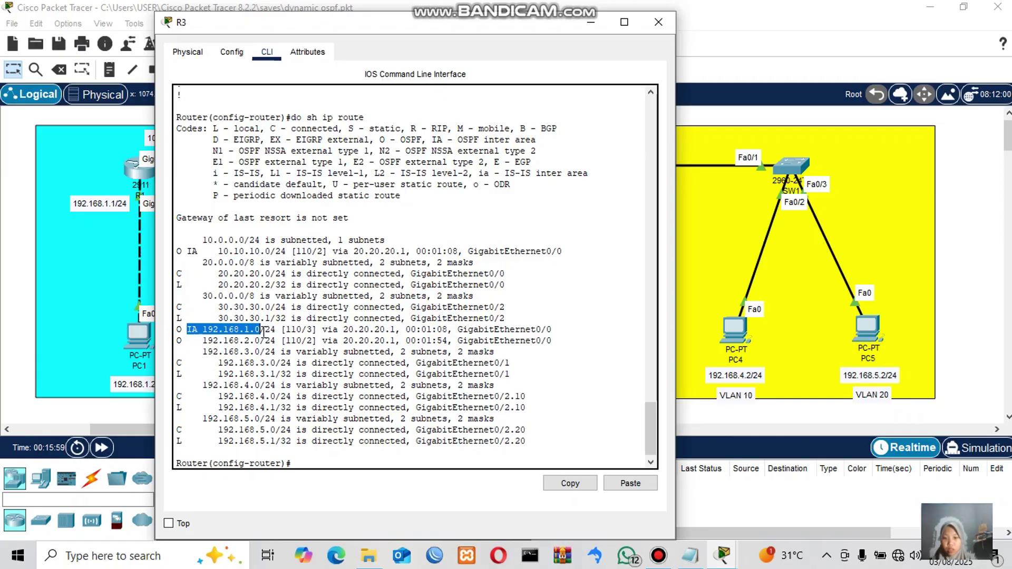
{"action": "left_click", "coordinate": [241, 337]}
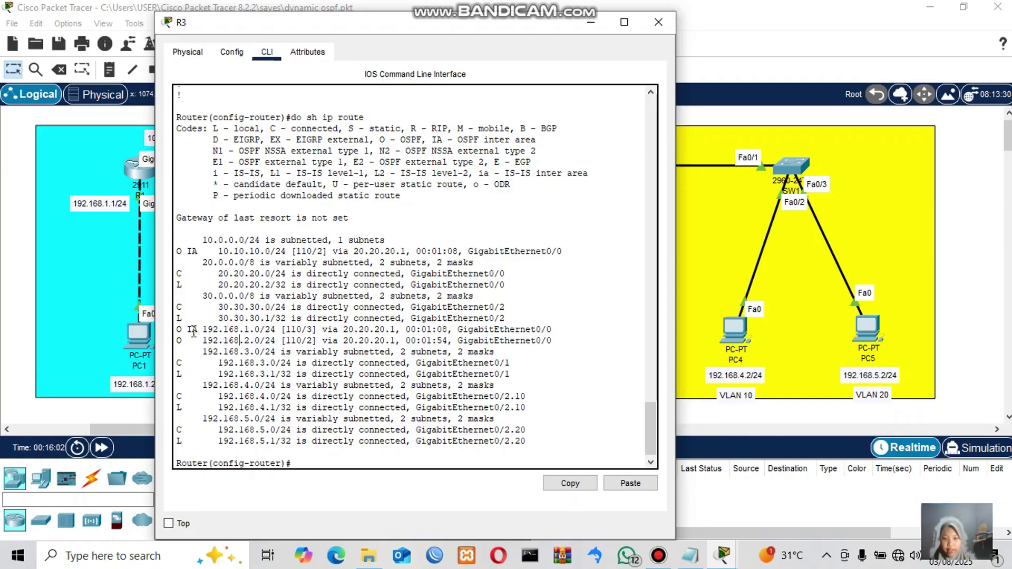
{"action": "left_click_drag", "start_coordinate": [506, 318], "coordinate": [313, 318]}
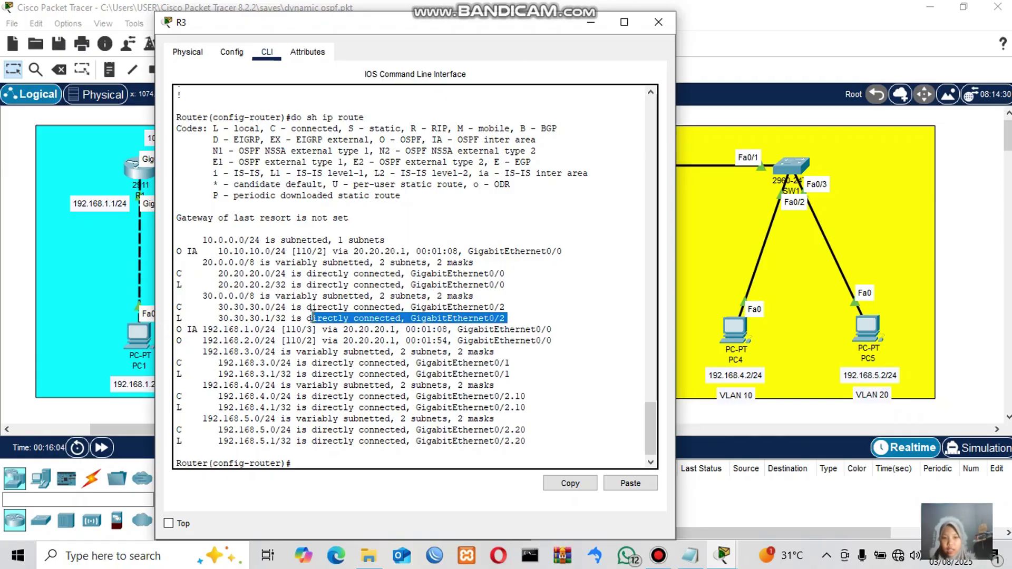
{"action": "left_click", "coordinate": [658, 22]}
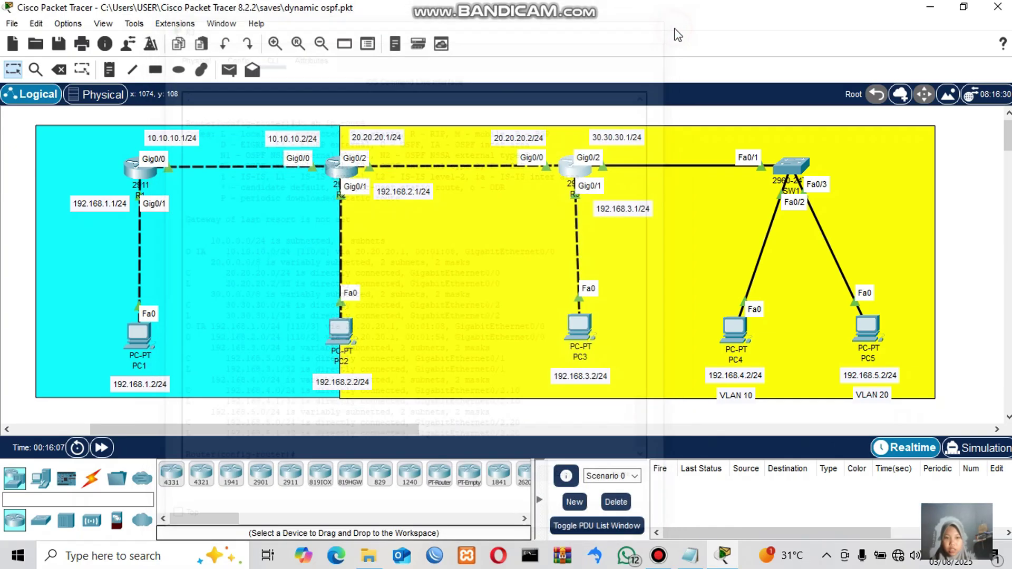
- Display R2's routing table with do sh ip route, examine its route codes and close R2's window
{"action": "left_click", "coordinate": [347, 180]}
{"action": "type", "text": "do"}
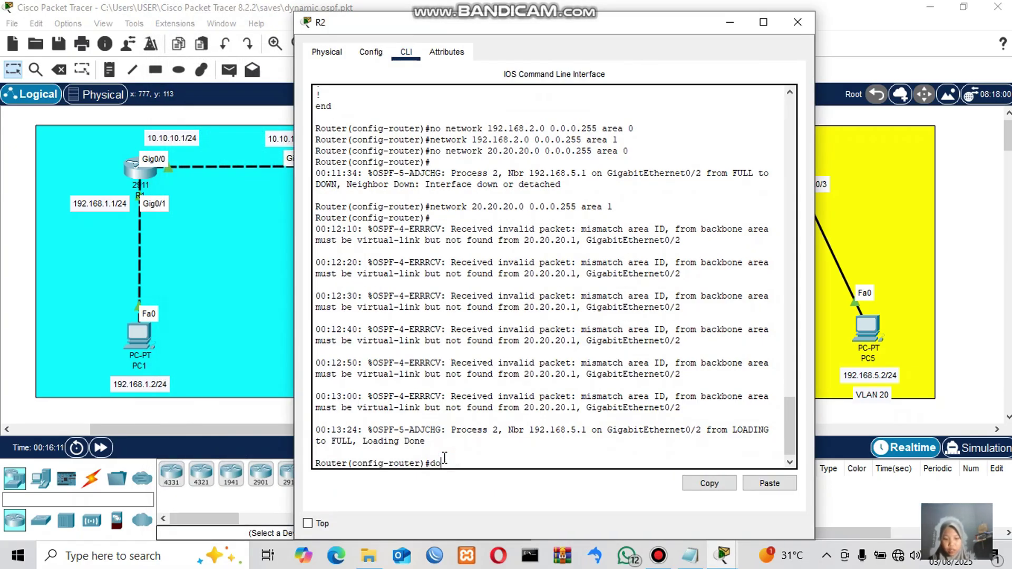
{"action": "type", "text": " sh ip route"}
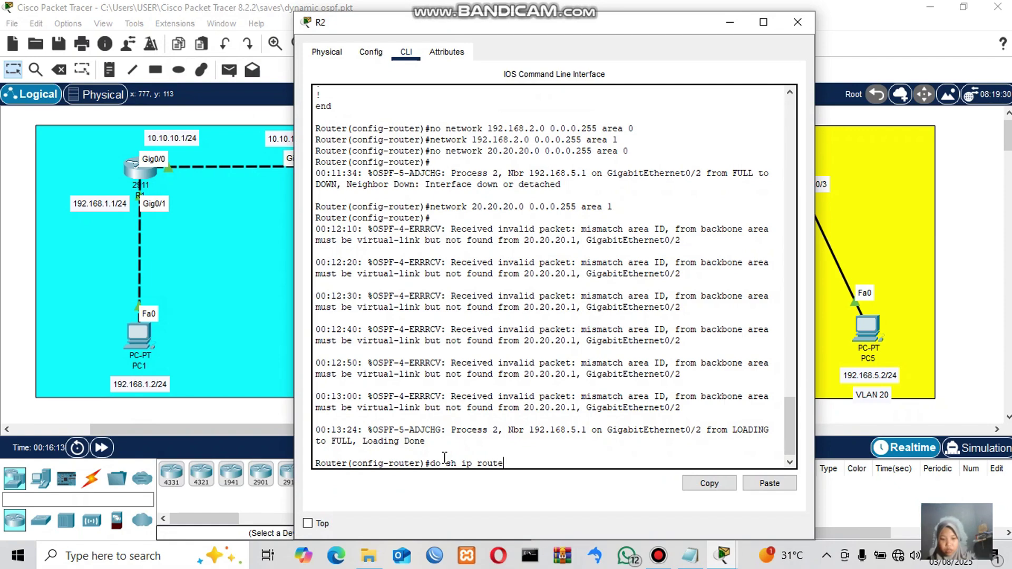
{"action": "key", "text": "Return"}
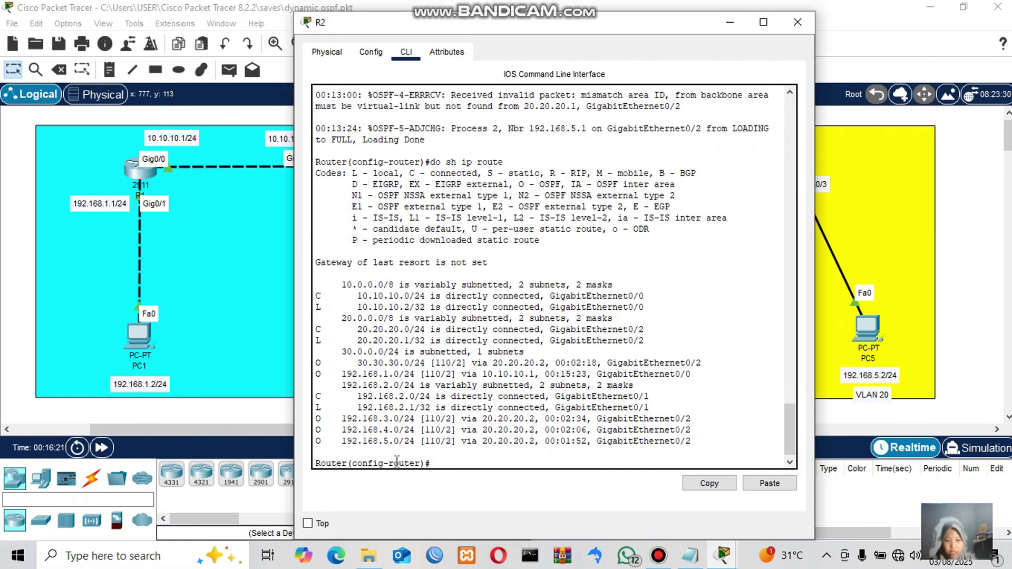
{"action": "left_click", "coordinate": [320, 285]}
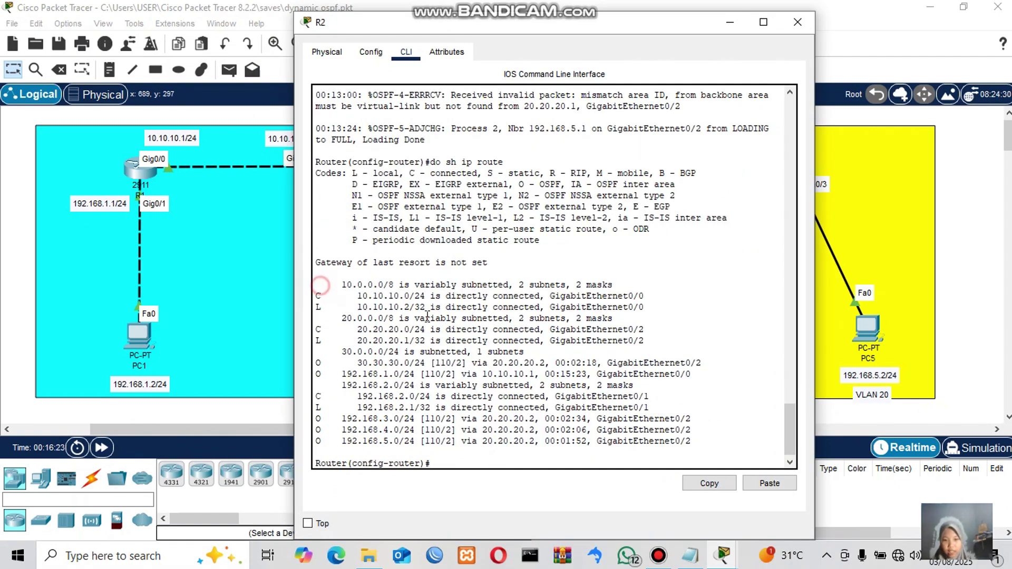
{"action": "left_click_drag", "start_coordinate": [663, 428], "coordinate": [320, 285]}
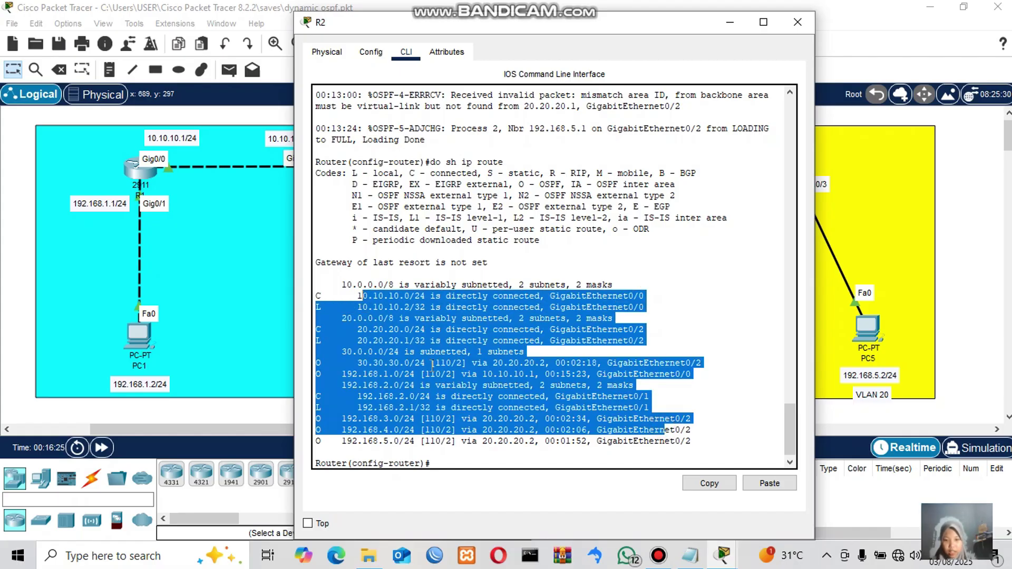
{"action": "left_click", "coordinate": [432, 365]}
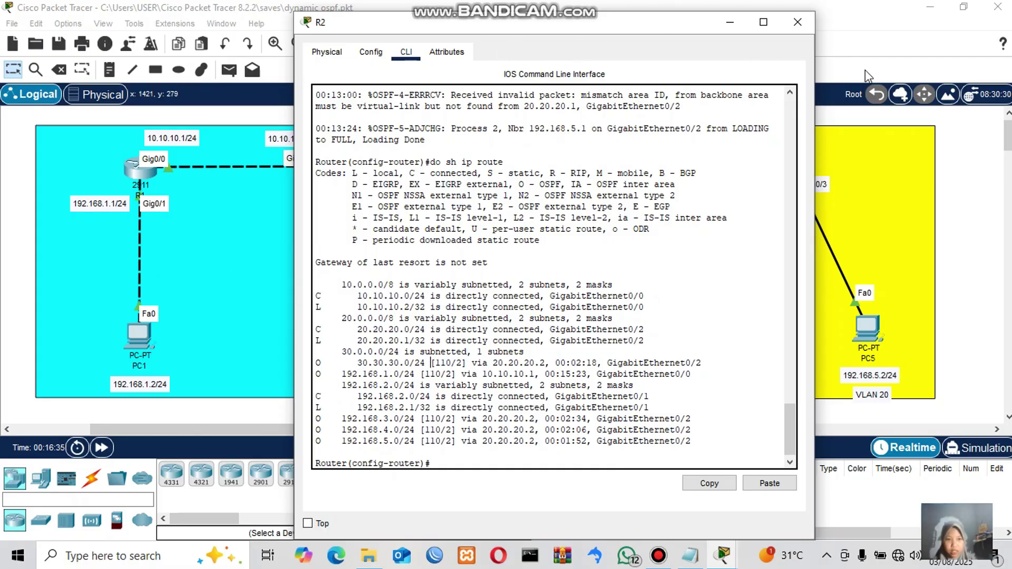
{"action": "left_click", "coordinate": [797, 22]}
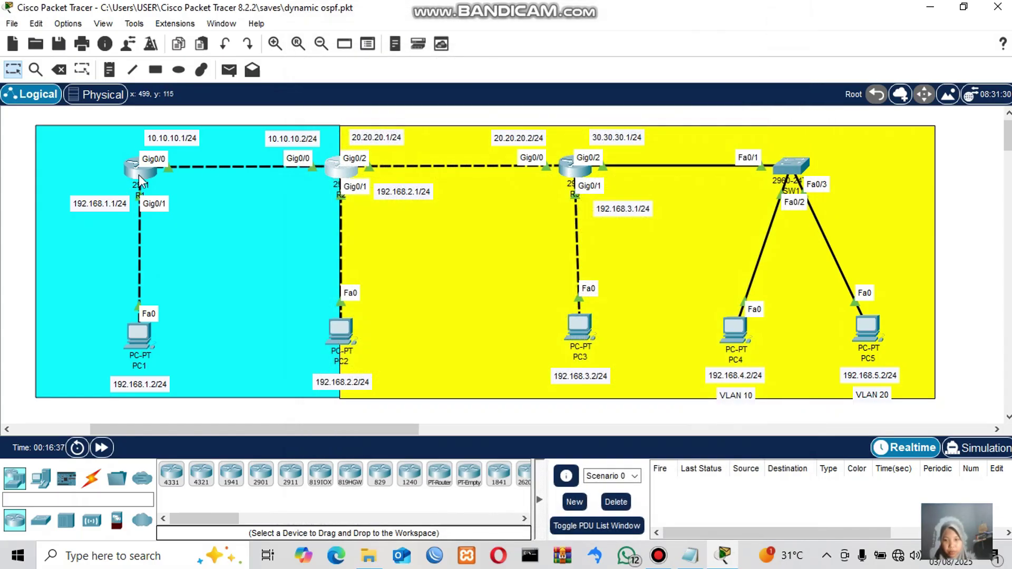
- Display R1's full routing table with sh ip route, examine its O IA routes and close R1's window
{"action": "left_click", "coordinate": [140, 170]}
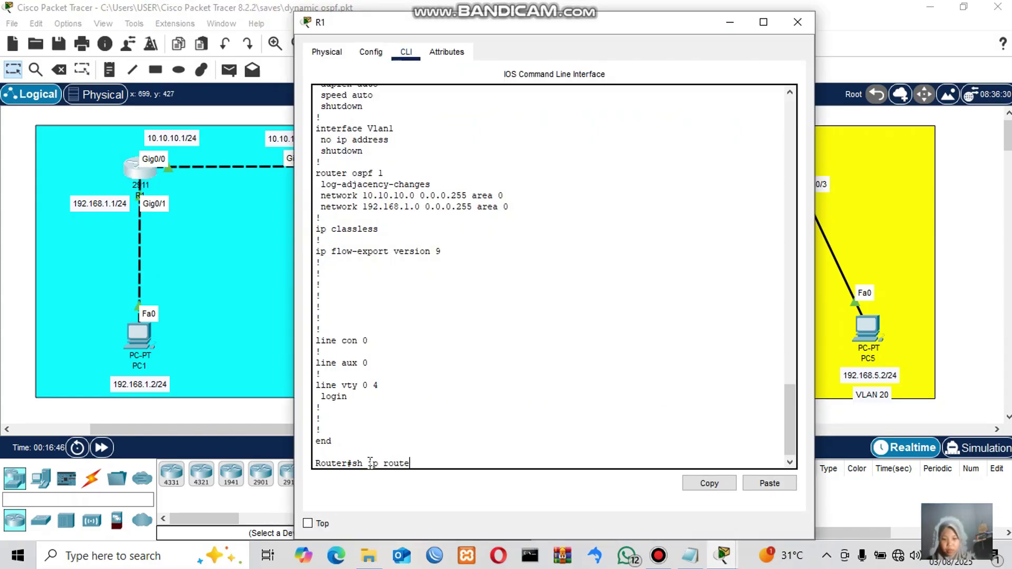
{"action": "key", "text": "Return"}
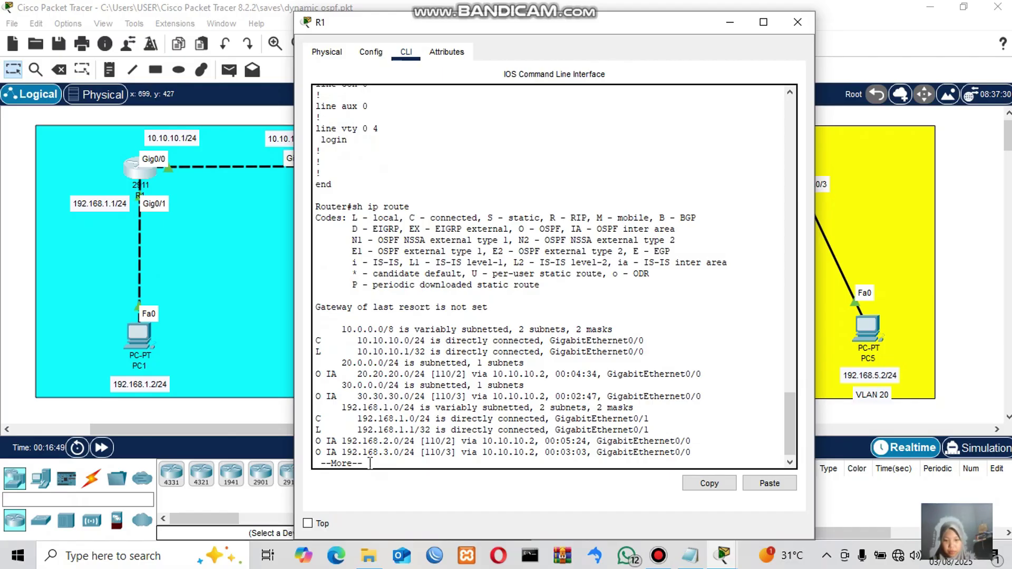
{"action": "key", "text": "space"}
{"action": "left_click_drag", "start_coordinate": [316, 296], "coordinate": [617, 495]}
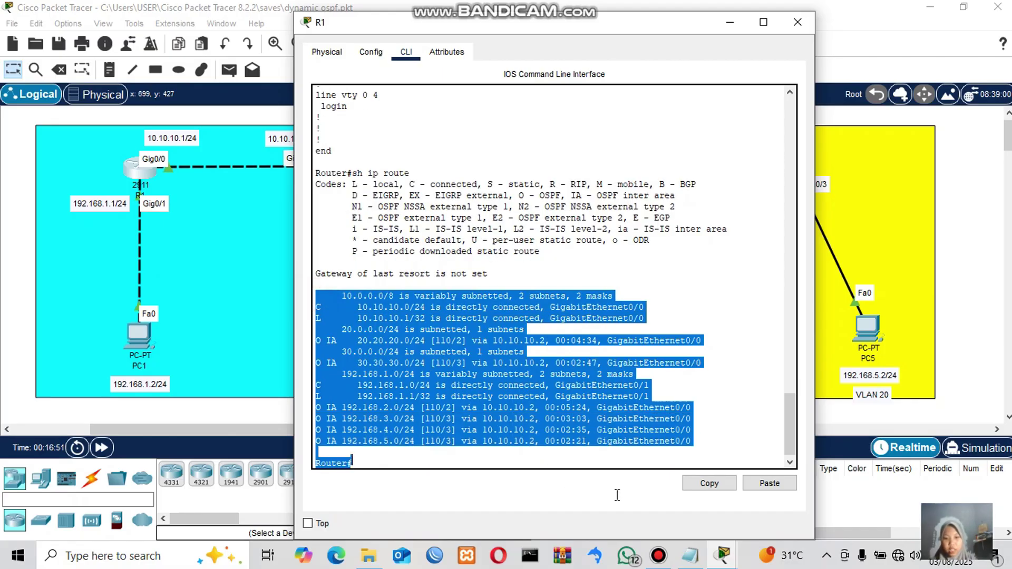
{"action": "left_click", "coordinate": [648, 448]}
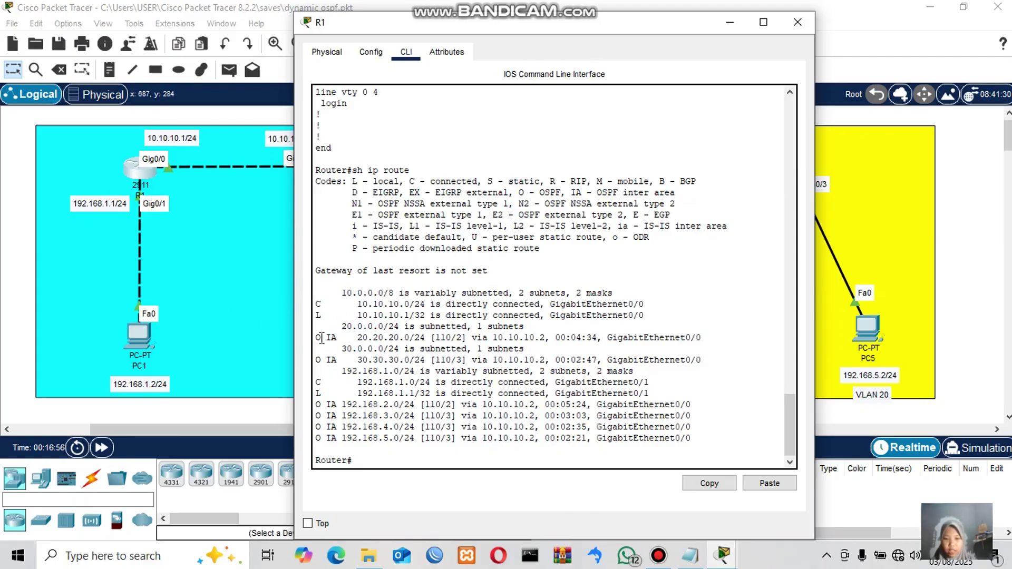
{"action": "left_click_drag", "start_coordinate": [321, 337], "coordinate": [691, 428]}
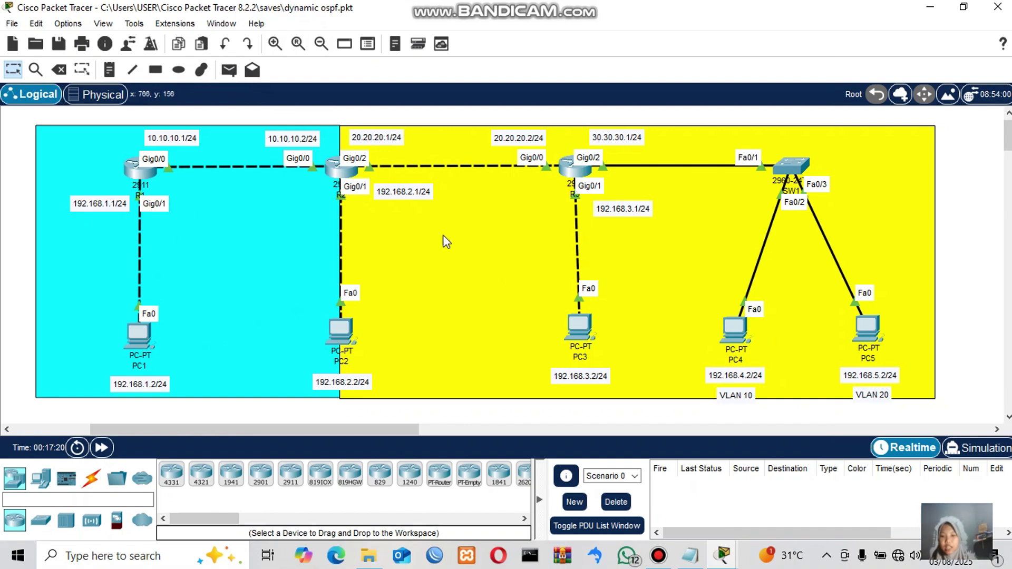
- Send a simple PDU from PC1 to PC2 twice to test connectivity between the two areas
{"action": "left_click", "coordinate": [232, 77]}
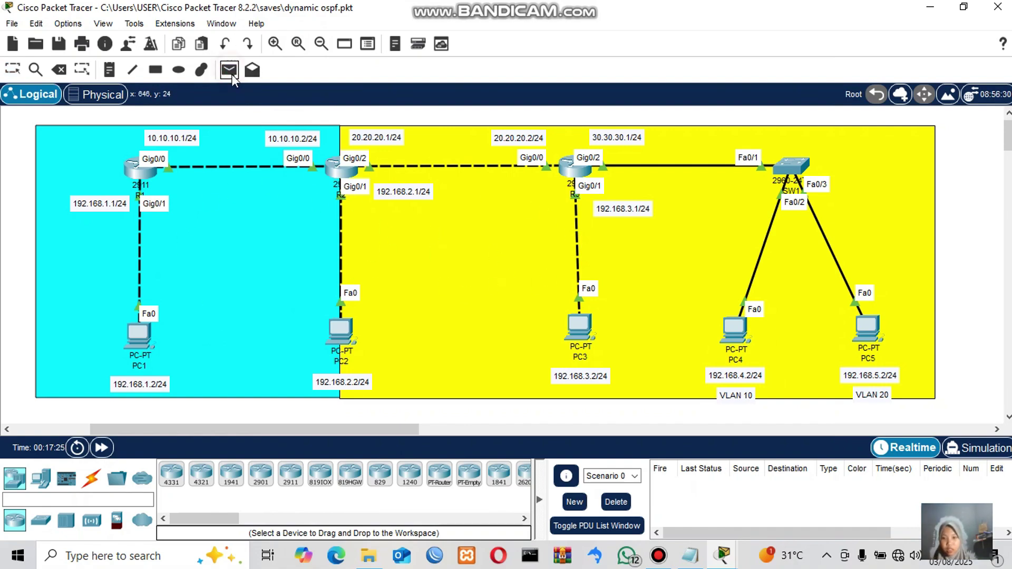
{"action": "left_click", "coordinate": [138, 337]}
{"action": "left_click", "coordinate": [340, 341]}
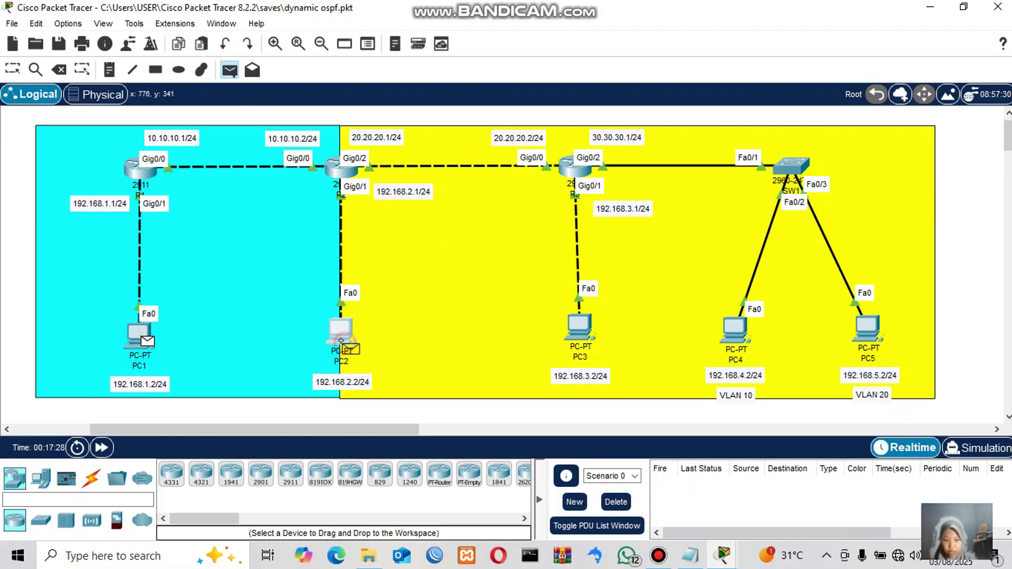
{"action": "left_click", "coordinate": [232, 73]}
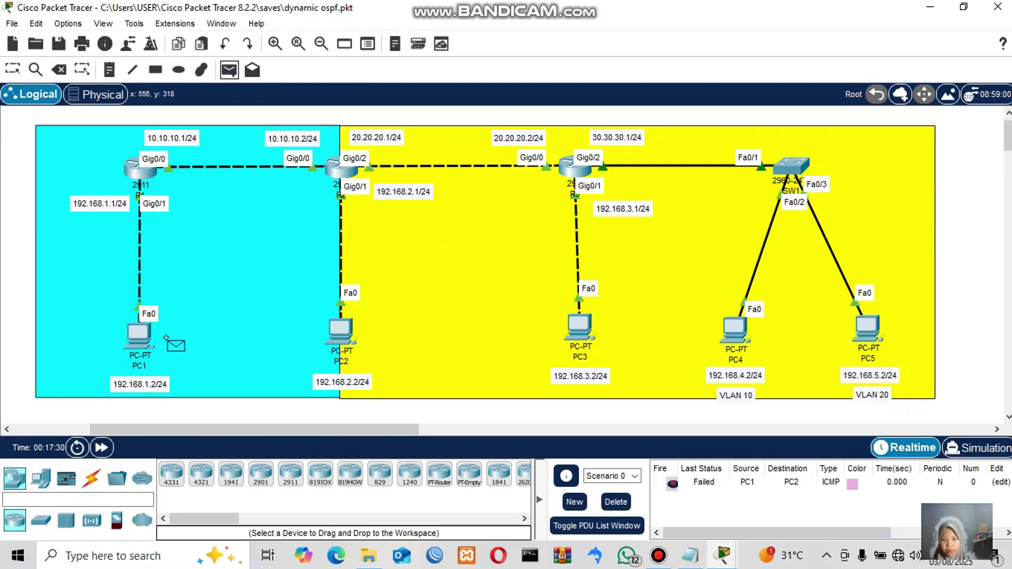
{"action": "left_click", "coordinate": [140, 338]}
{"action": "left_click", "coordinate": [341, 337]}
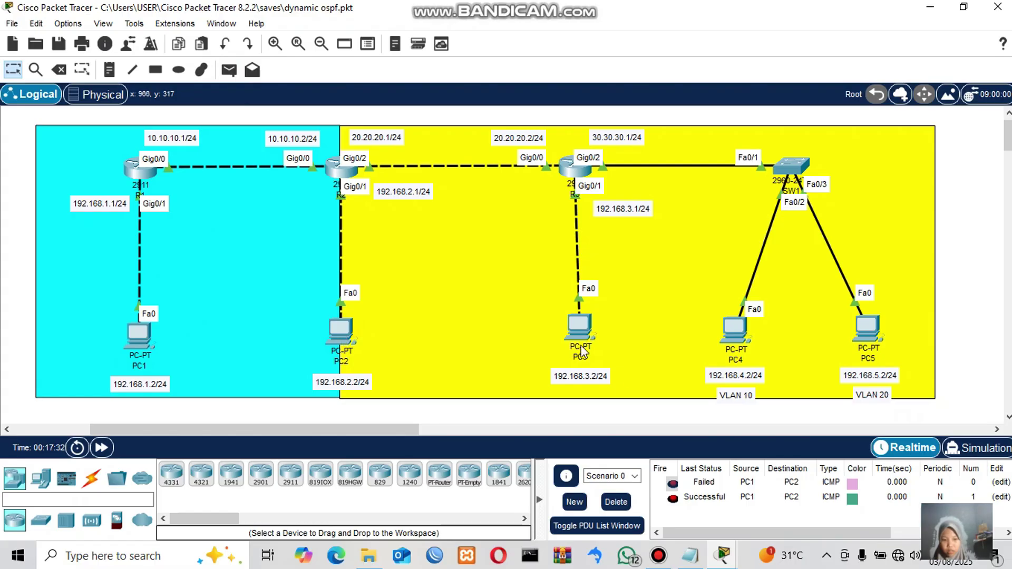
- Send a simple PDU from PC1 to PC3 twice and check the delivery statuses in the PDU list
{"action": "left_click", "coordinate": [229, 70]}
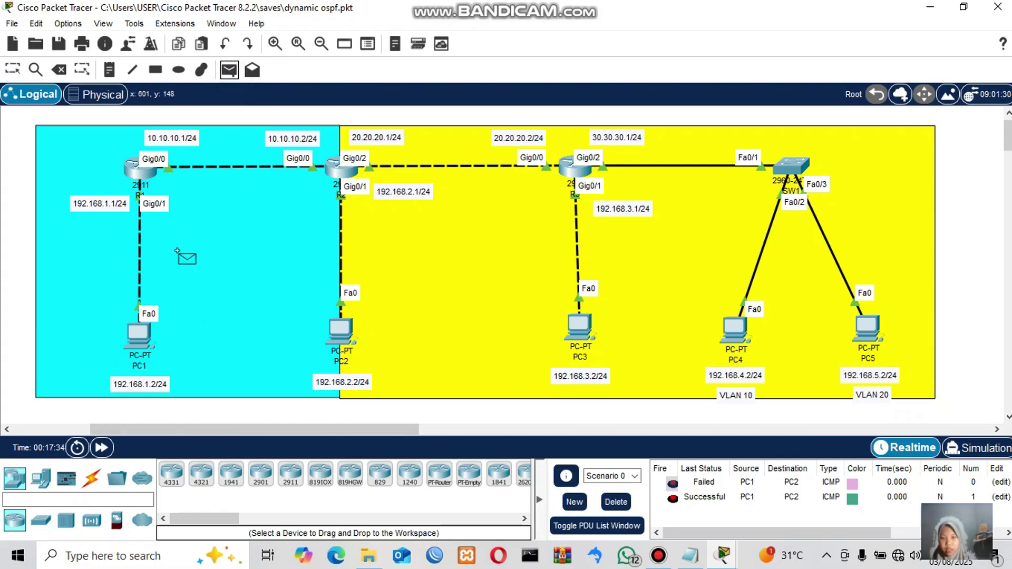
{"action": "left_click", "coordinate": [139, 338]}
{"action": "left_click", "coordinate": [586, 333]}
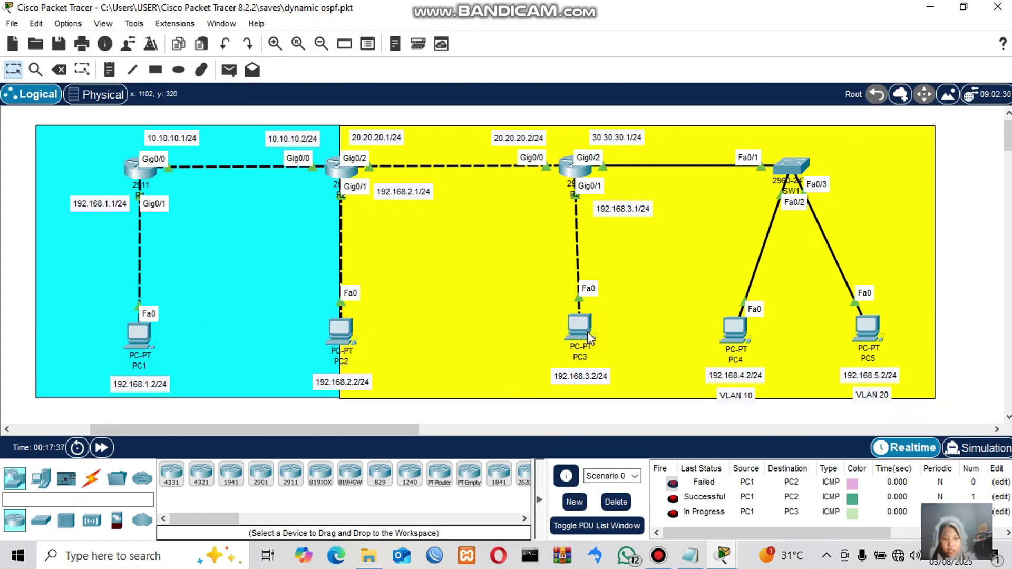
{"action": "left_click", "coordinate": [228, 70]}
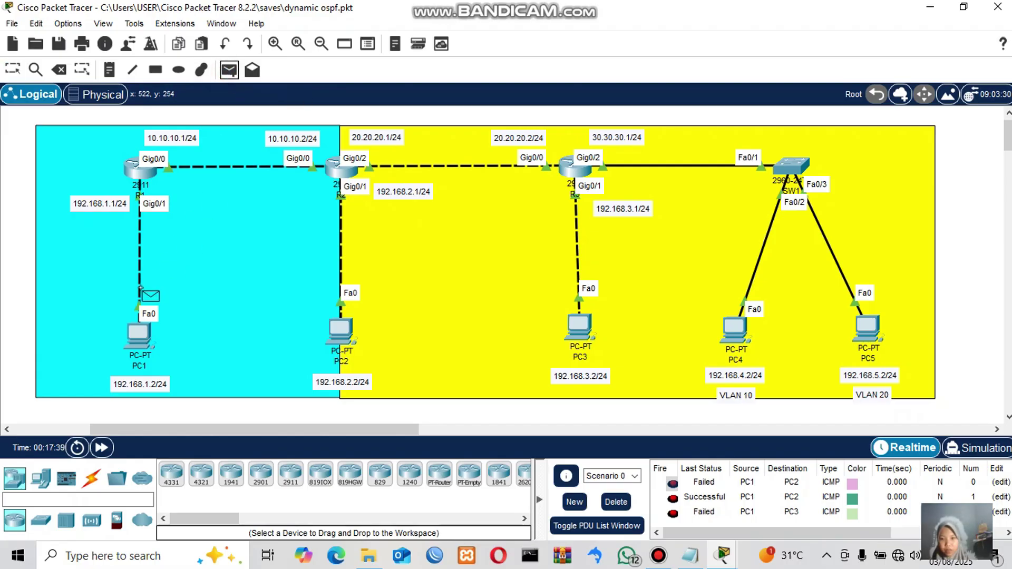
{"action": "left_click", "coordinate": [138, 337]}
{"action": "left_click", "coordinate": [580, 328]}
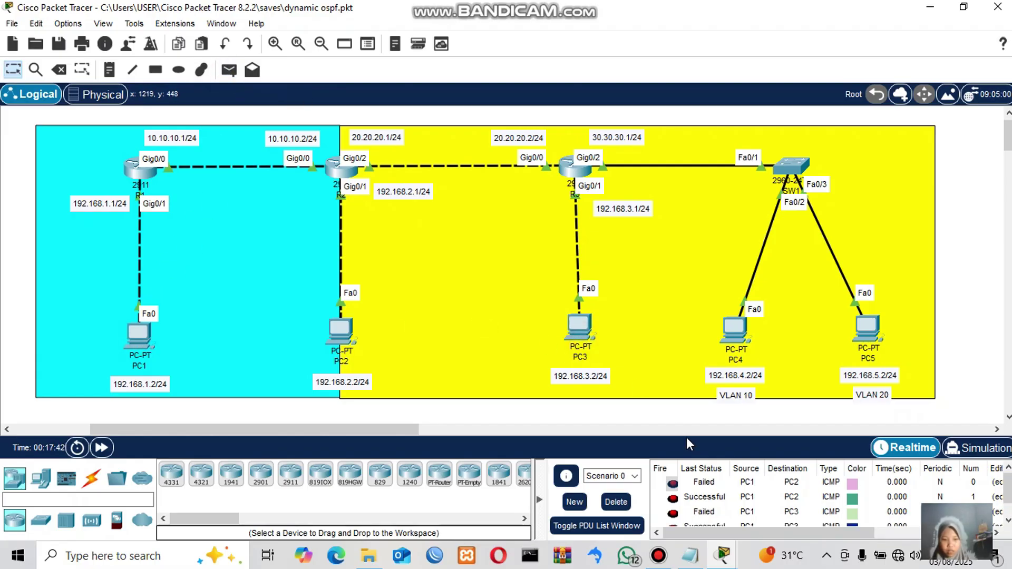
{"action": "scroll", "coordinate": [705, 496], "scroll_direction": "down", "scroll_amount": 1}
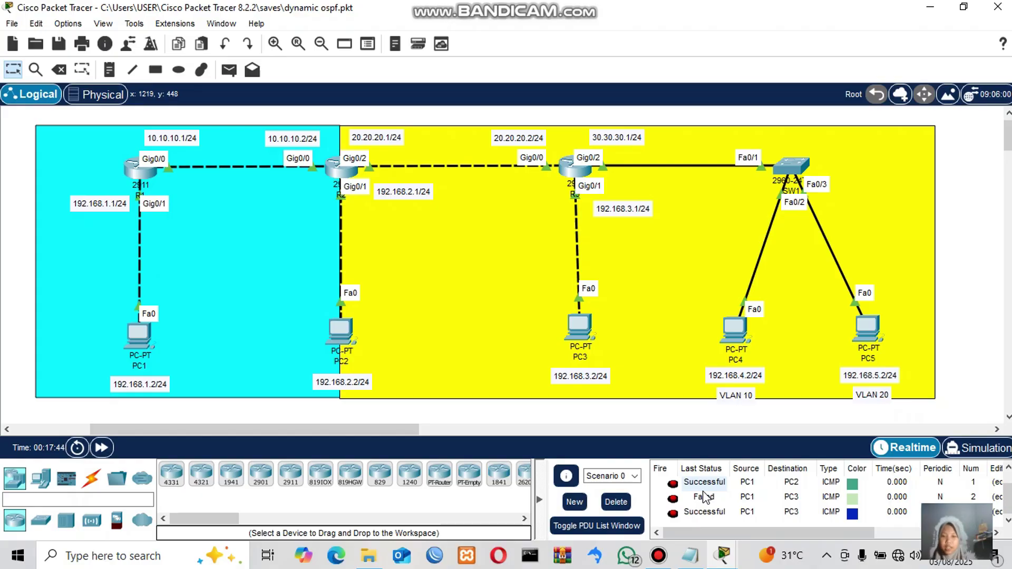